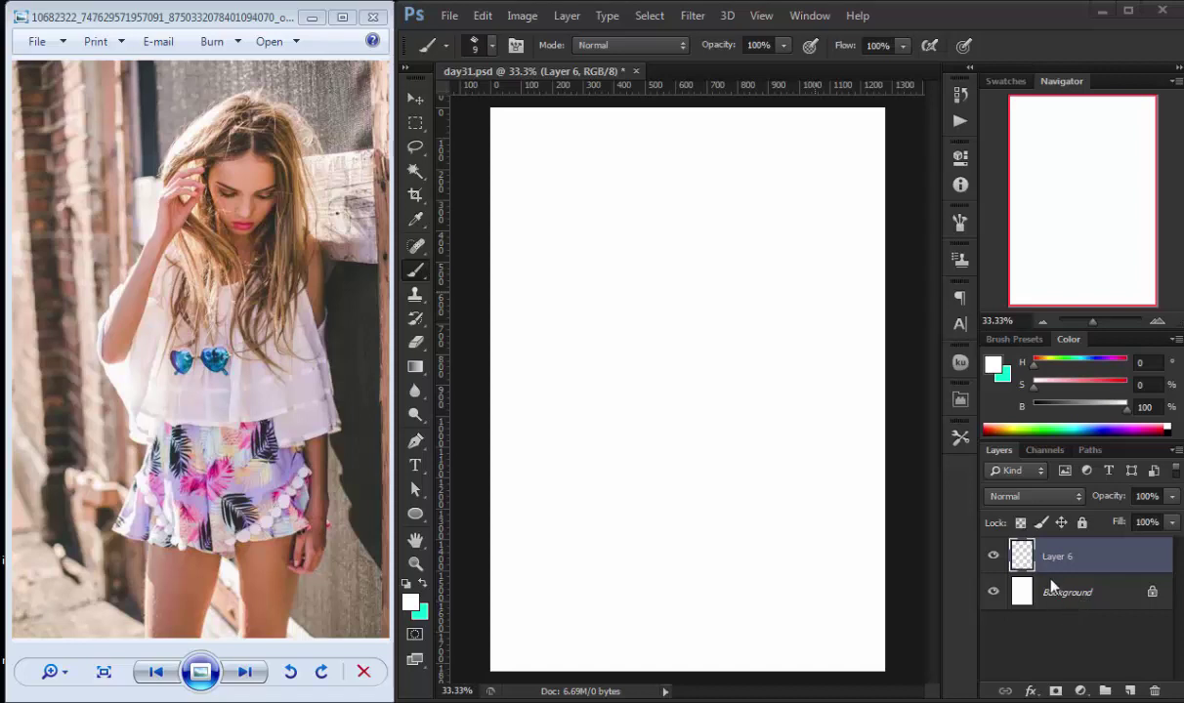
- Select the Chalk large brush preset from the brush presets list
key(F5)
scroll(881, 389, down, 2)
scroll(881, 417, down, 3)
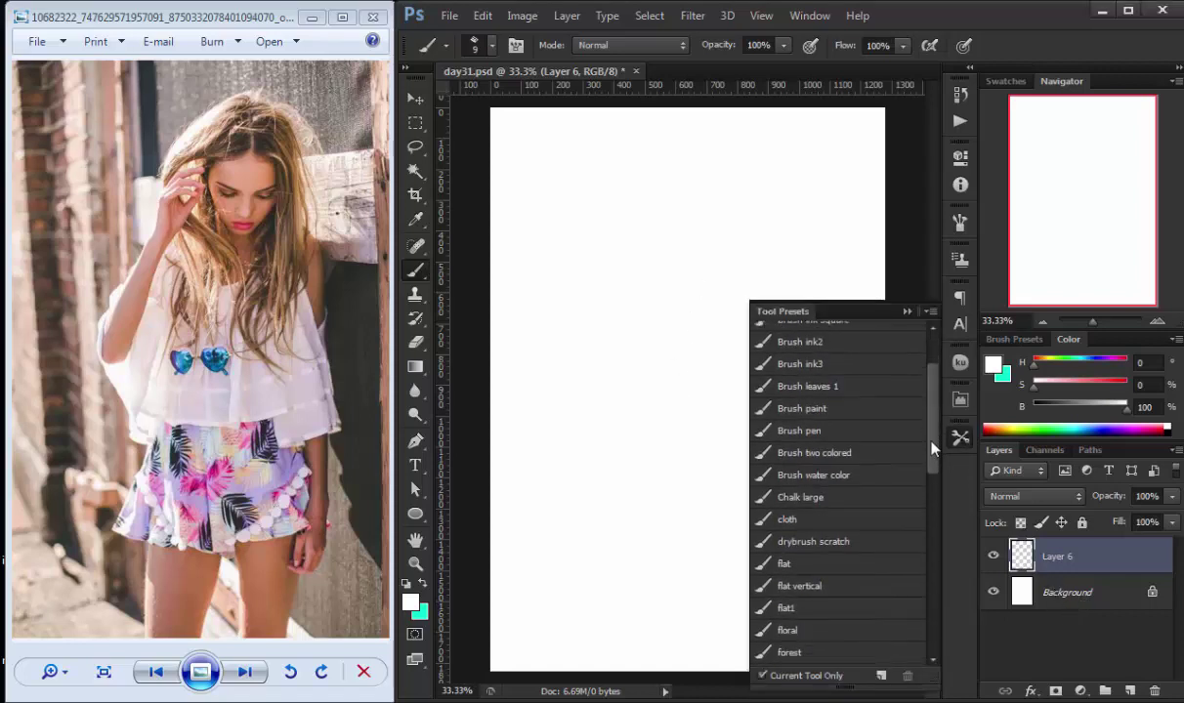
scroll(868, 424, down, 2)
click(868, 425)
- Lay broad pink strokes across the canvas and dark mauve strokes on the sides
mouse_move(793, 410)
mouse_down()
mouse_move(840, 391)
mouse_move(528, 436)
mouse_move(762, 642)
mouse_up()
drag(1079, 387, 1048, 388)
drag(1126, 409, 1075, 409)
mouse_move(776, 390)
mouse_down()
mouse_move(818, 158)
mouse_move(572, 168)
mouse_move(806, 613)
mouse_move(615, 108)
mouse_move(774, 462)
mouse_up()
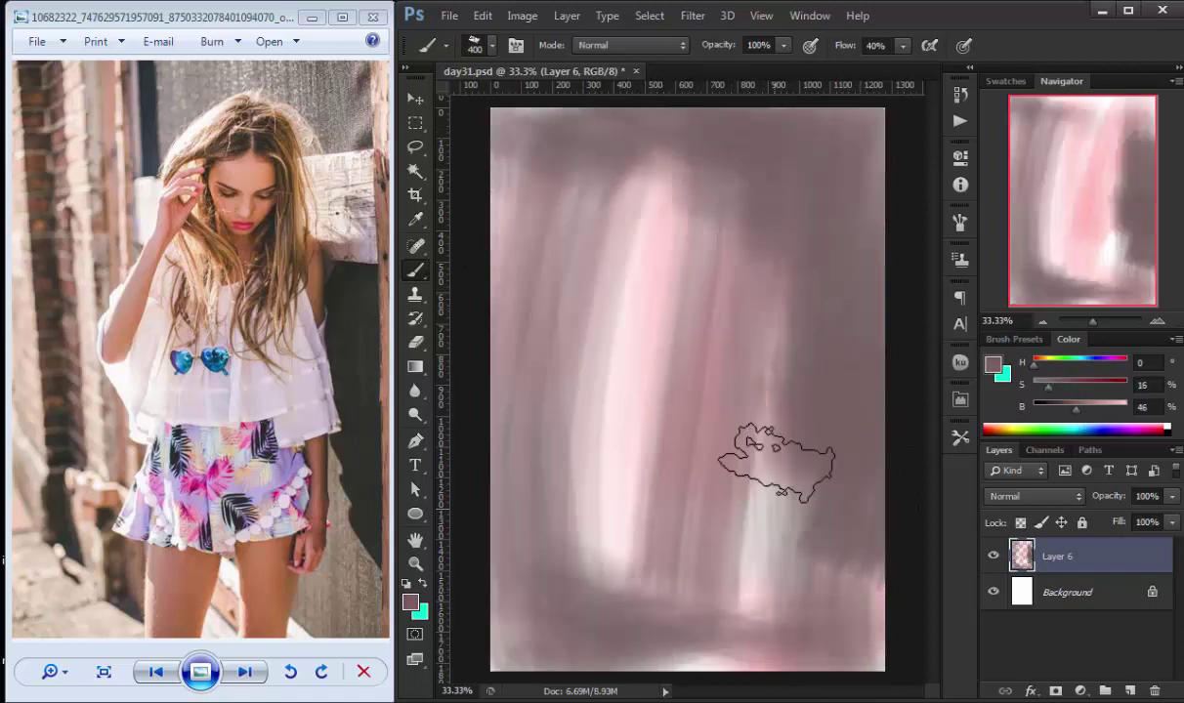
- Paint sampled mauve over the centre, then add a pink vertical stripe with a 250 px brush
scroll(648, 354, down, 1)
alt+click(648, 354)
mouse_move(693, 514)
mouse_down()
mouse_move(622, 317)
mouse_move(811, 581)
mouse_move(753, 312)
mouse_up()
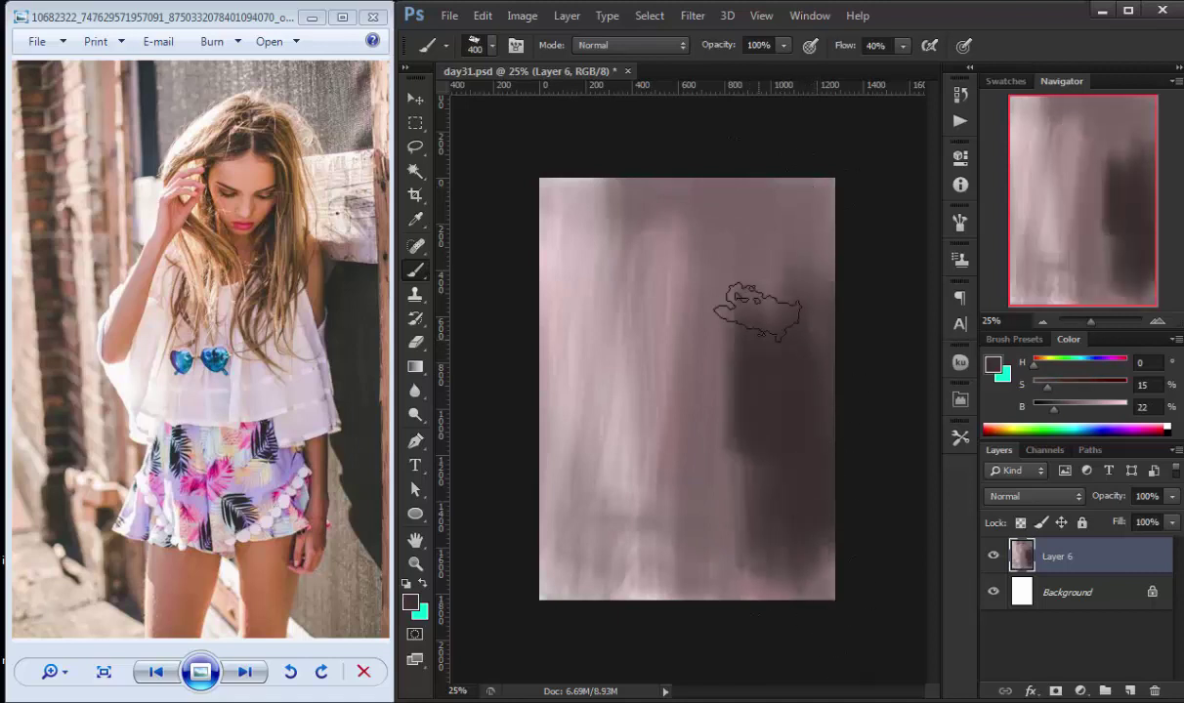
alt+click(676, 259)
key(bracketleft)
key(bracketleft)
key(bracketleft)
mouse_move(676, 178)
mouse_down()
mouse_move(642, 454)
mouse_move(633, 244)
mouse_up()
- Paint dark vertical strokes down the left, brighten the pink stripe, and block in a salmon face
alt+click(693, 543)
alt+click(726, 375)
mouse_move(576, 181)
mouse_down()
mouse_move(586, 449)
mouse_move(555, 567)
mouse_up()
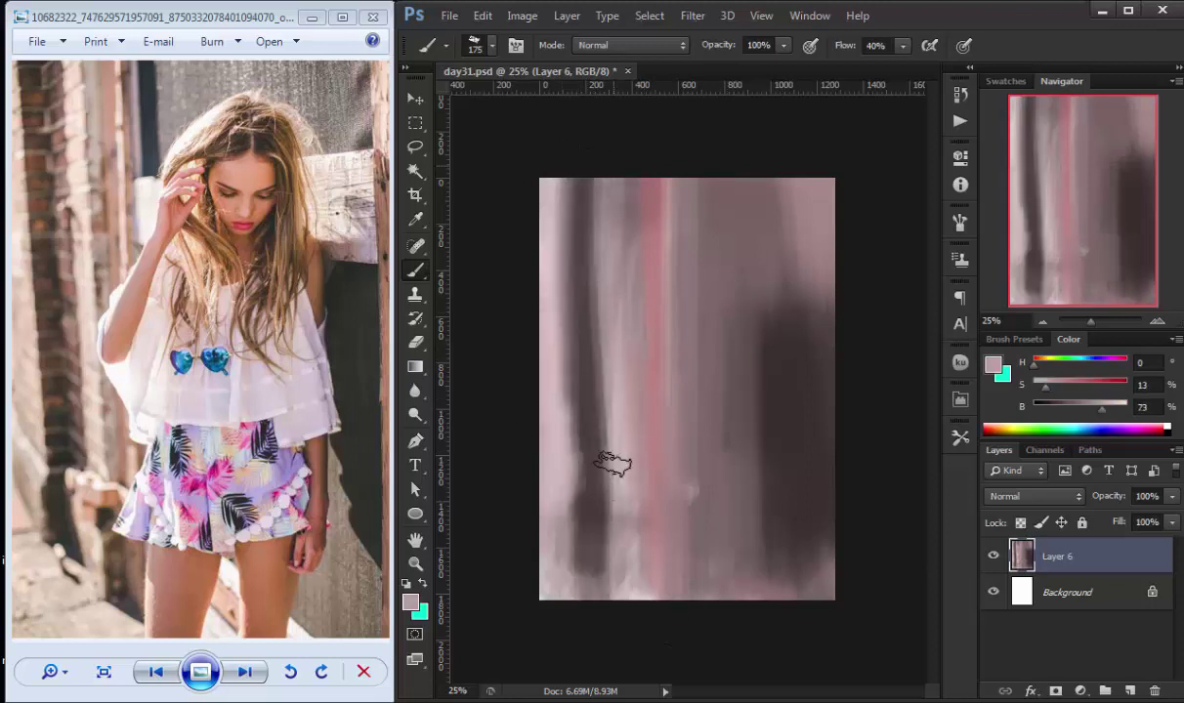
drag(1036, 363, 1037, 372)
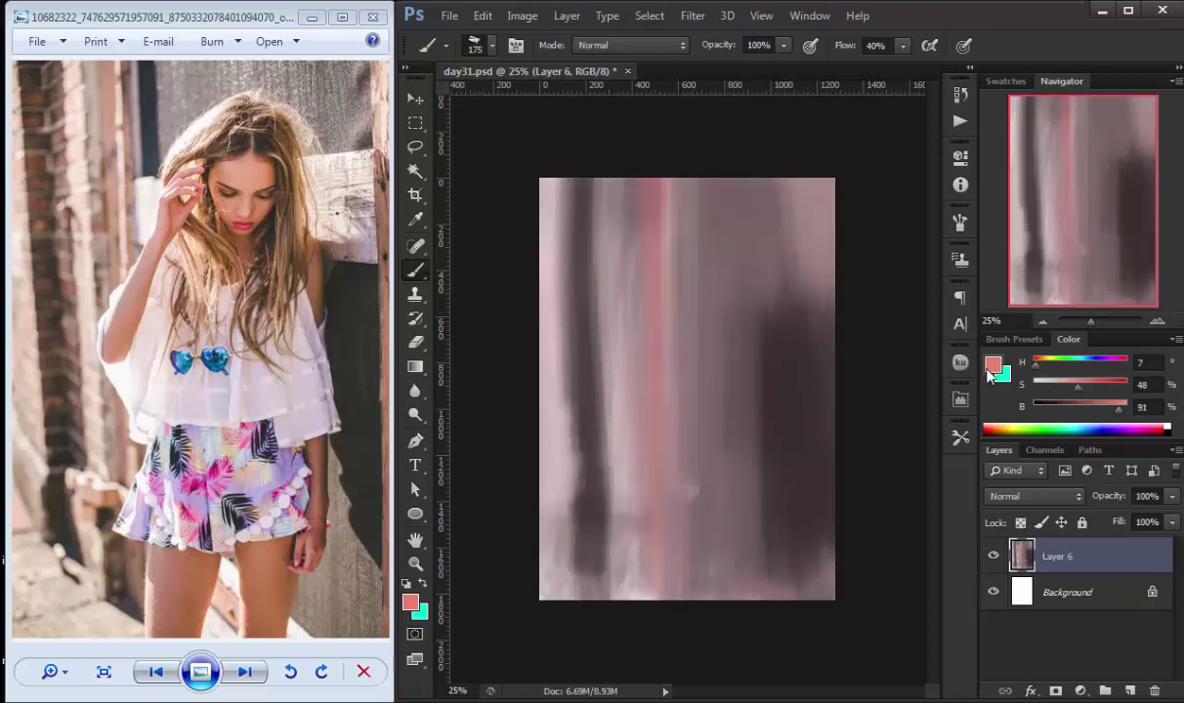
drag(655, 180, 647, 586)
mouse_move(708, 298)
mouse_down()
mouse_move(731, 265)
mouse_move(718, 230)
mouse_move(735, 344)
mouse_move(756, 283)
mouse_up()
- Paint dark hair strokes around the face and light strokes down the body
drag(1053, 403, 1042, 403)
drag(694, 210, 644, 283)
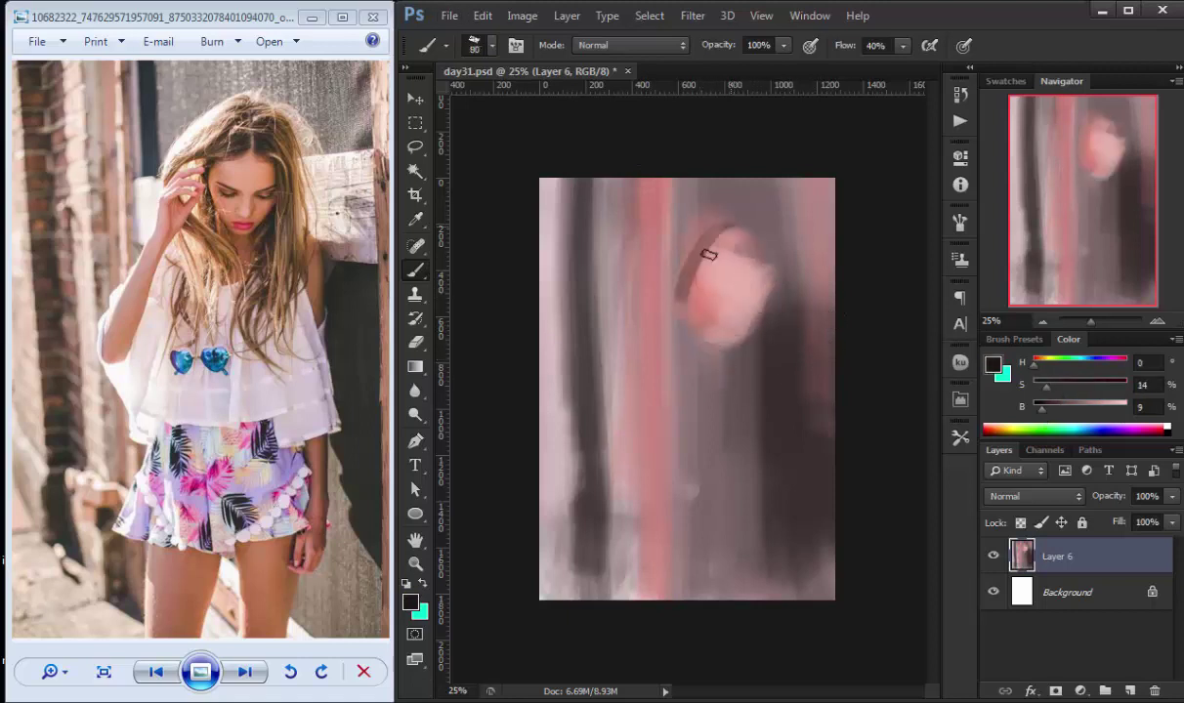
drag(723, 195, 674, 323)
drag(742, 224, 718, 391)
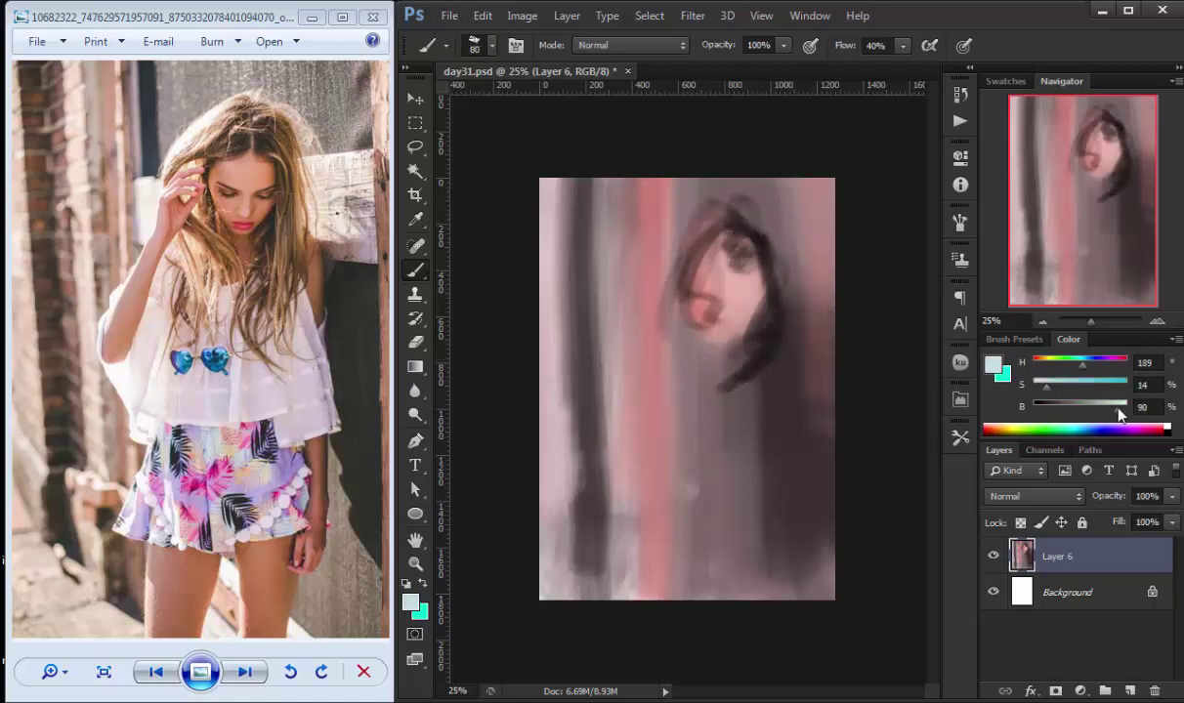
mouse_move(696, 337)
mouse_down()
mouse_move(684, 415)
mouse_move(718, 468)
mouse_up()
alt+click(718, 303)
mouse_move(683, 293)
mouse_down()
mouse_move(755, 283)
mouse_move(729, 262)
mouse_up()
- Paint near-white strokes for the top and a dark mauve edge on its left side
drag(1109, 403, 1121, 404)
drag(684, 332, 695, 430)
drag(674, 302, 698, 396)
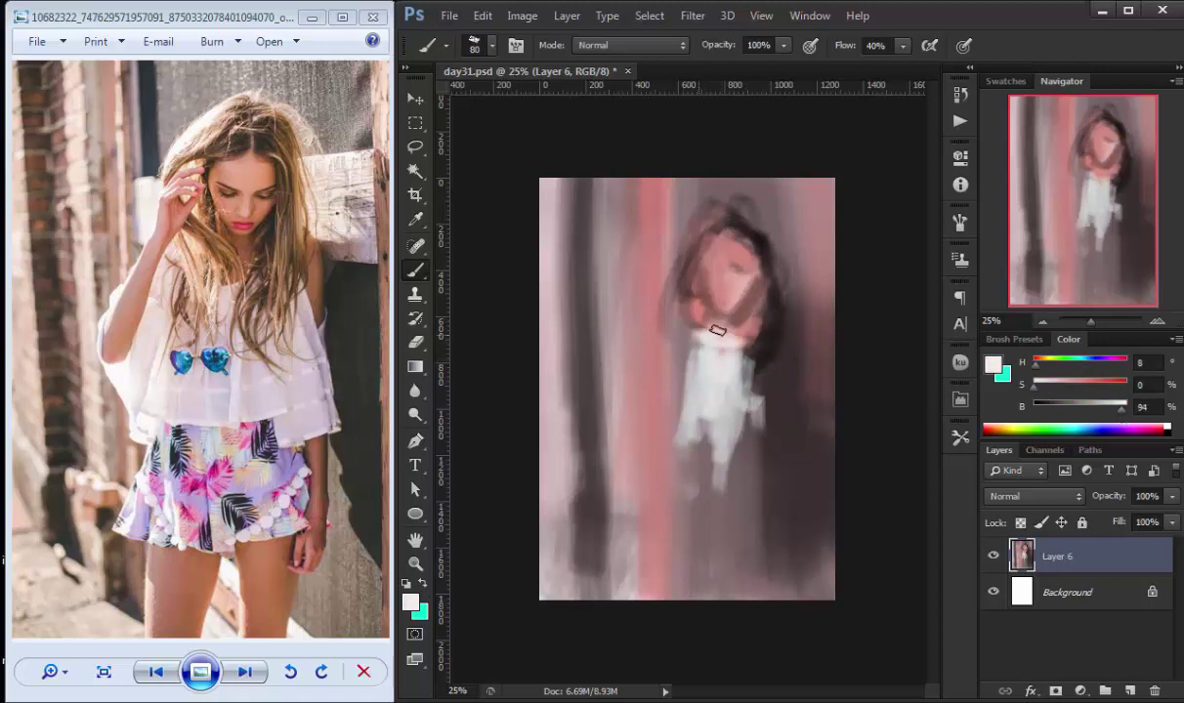
drag(743, 322, 771, 420)
drag(635, 391, 722, 415)
alt+click(654, 310)
mouse_move(695, 256)
mouse_down()
mouse_move(651, 395)
mouse_move(702, 285)
mouse_up()
alt+click(687, 418)
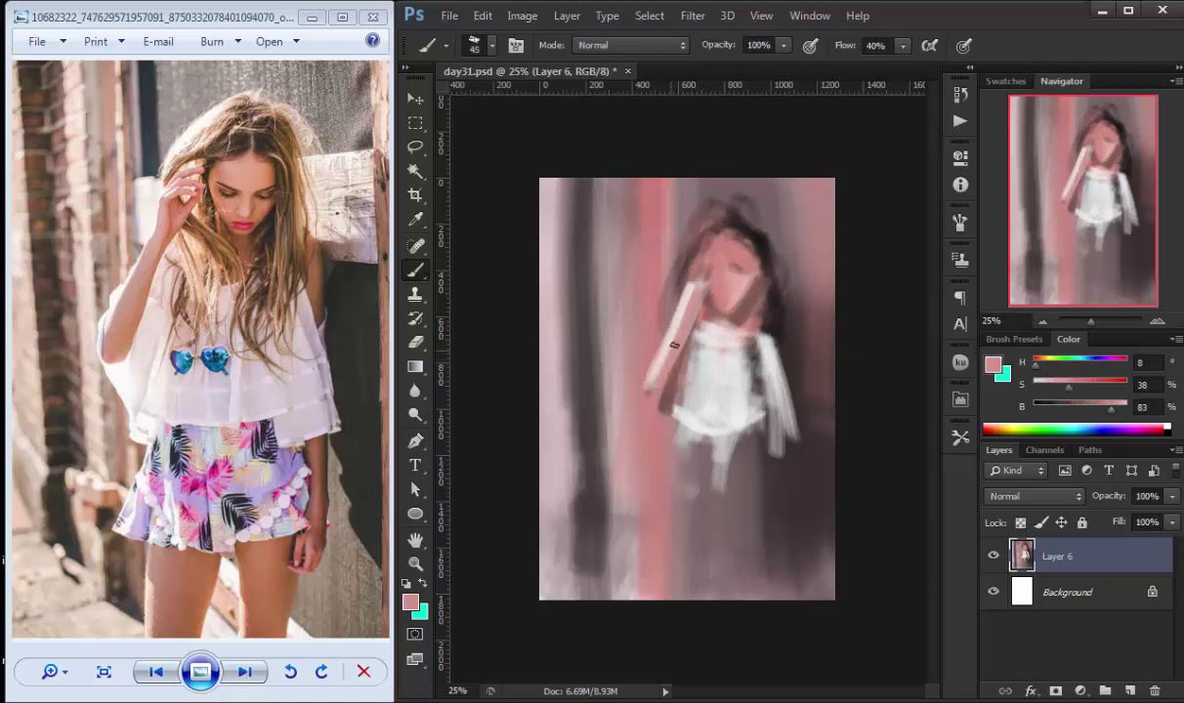
- Paint pure white over the raised arm, head and leg
mouse_move(1110, 406)
mouse_down()
mouse_move(1128, 406)
mouse_move(1032, 386)
mouse_up()
drag(625, 386, 649, 370)
mouse_move(660, 293)
mouse_down()
mouse_move(715, 210)
mouse_move(660, 420)
mouse_up()
drag(667, 482, 654, 510)
click(1088, 363)
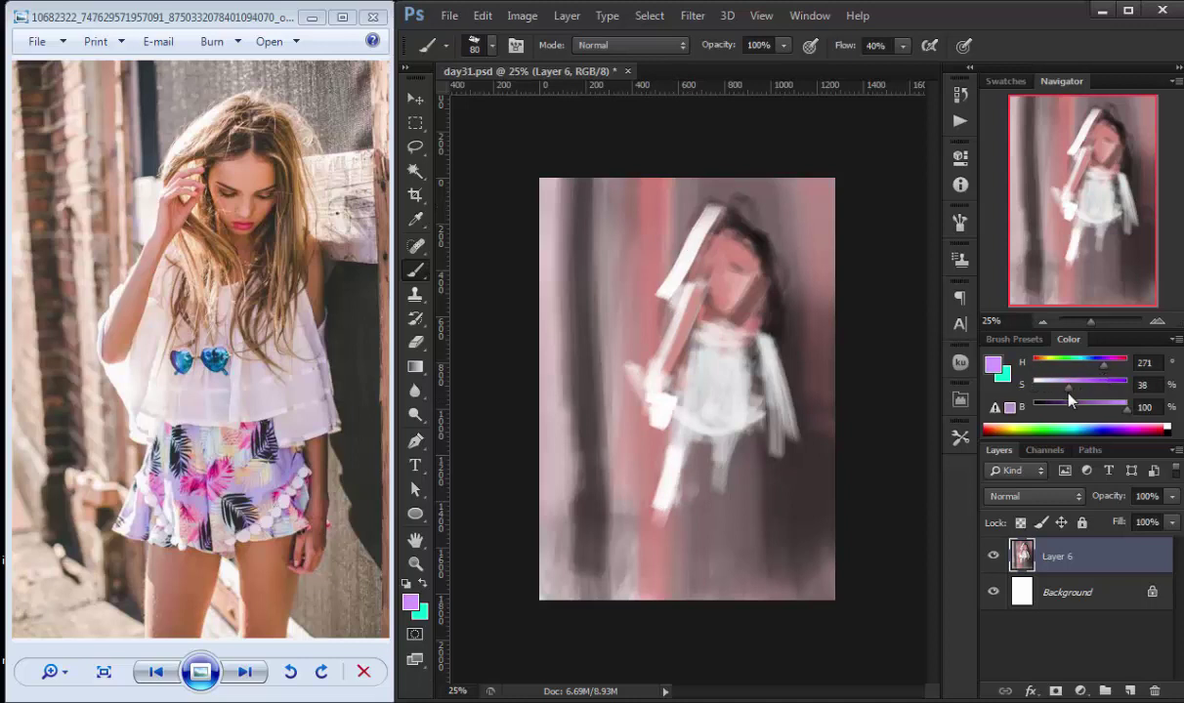
- Paint purple strokes over the shorts area
drag(684, 459, 674, 488)
alt+click(660, 459)
mouse_move(684, 429)
mouse_down()
mouse_move(732, 479)
mouse_move(707, 497)
mouse_move(684, 566)
mouse_move(656, 518)
mouse_up()
- Paint brownish skin strokes on the legs with white highlights on the lower legs
alt+click(673, 507)
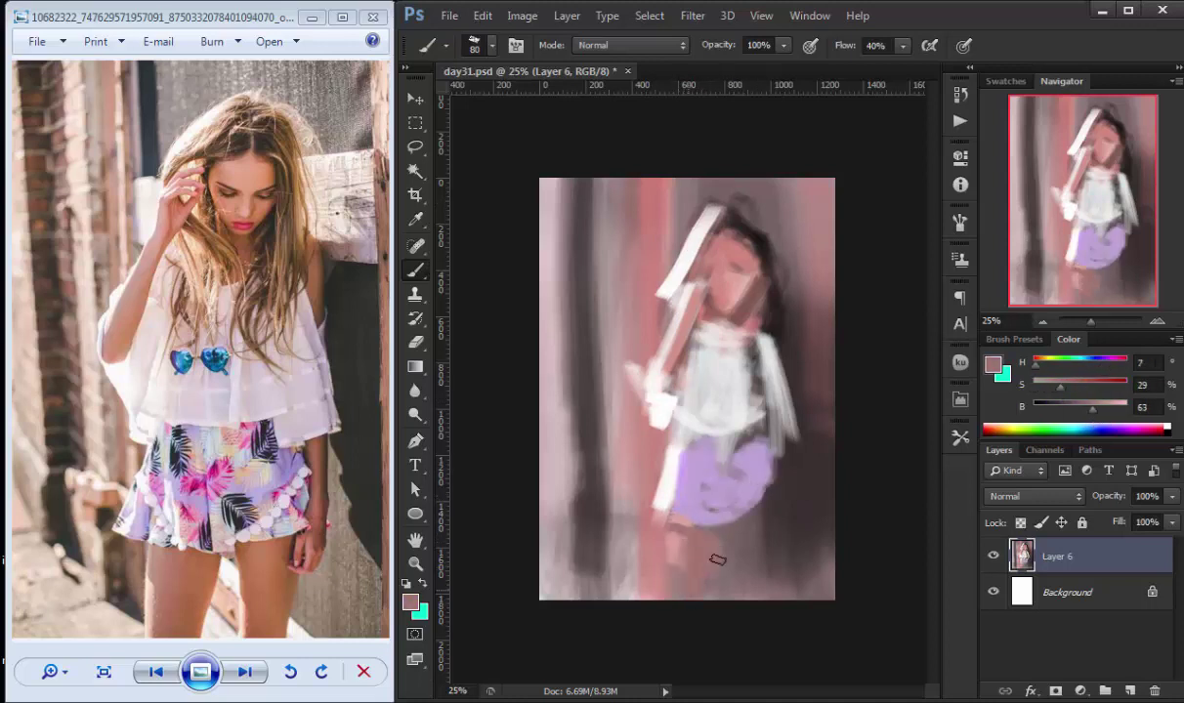
mouse_move(718, 479)
mouse_down()
mouse_move(695, 547)
mouse_move(729, 527)
mouse_move(693, 562)
mouse_move(728, 561)
mouse_up()
alt+click(723, 508)
alt+click(723, 569)
alt+click(740, 475)
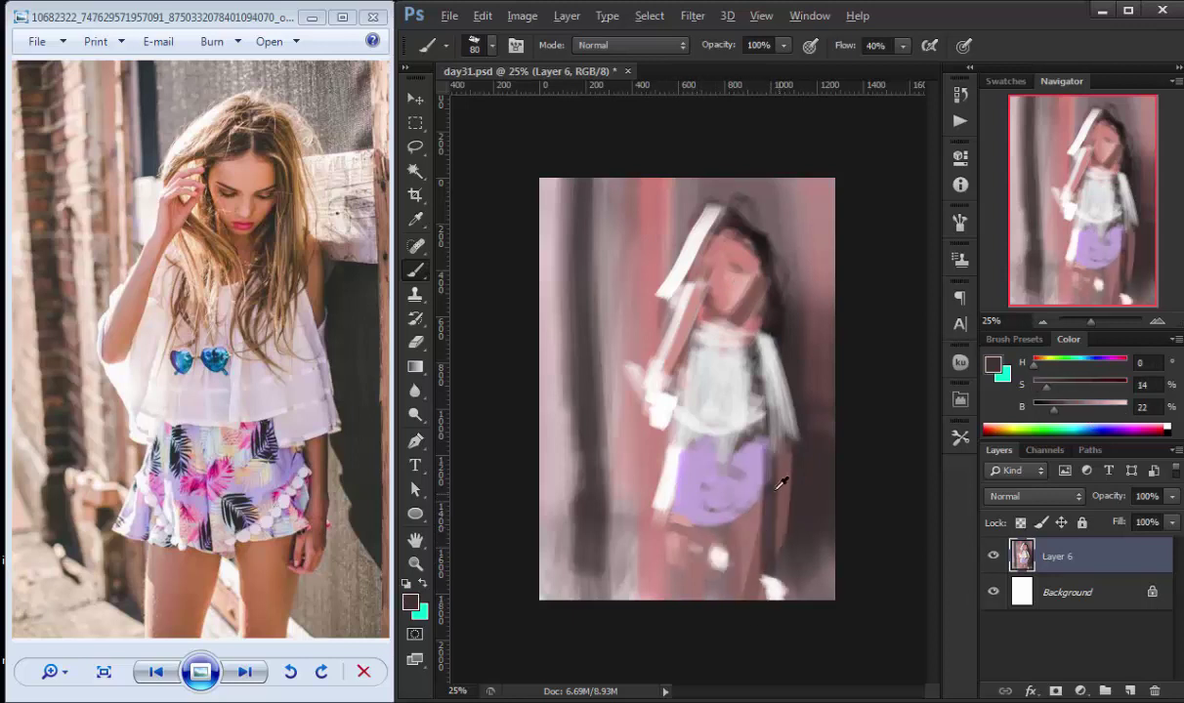
drag(734, 498, 699, 454)
- Add dark purple floral patches on the shorts and small strokes on the lower shorts and legs
drag(1035, 384, 1098, 386)
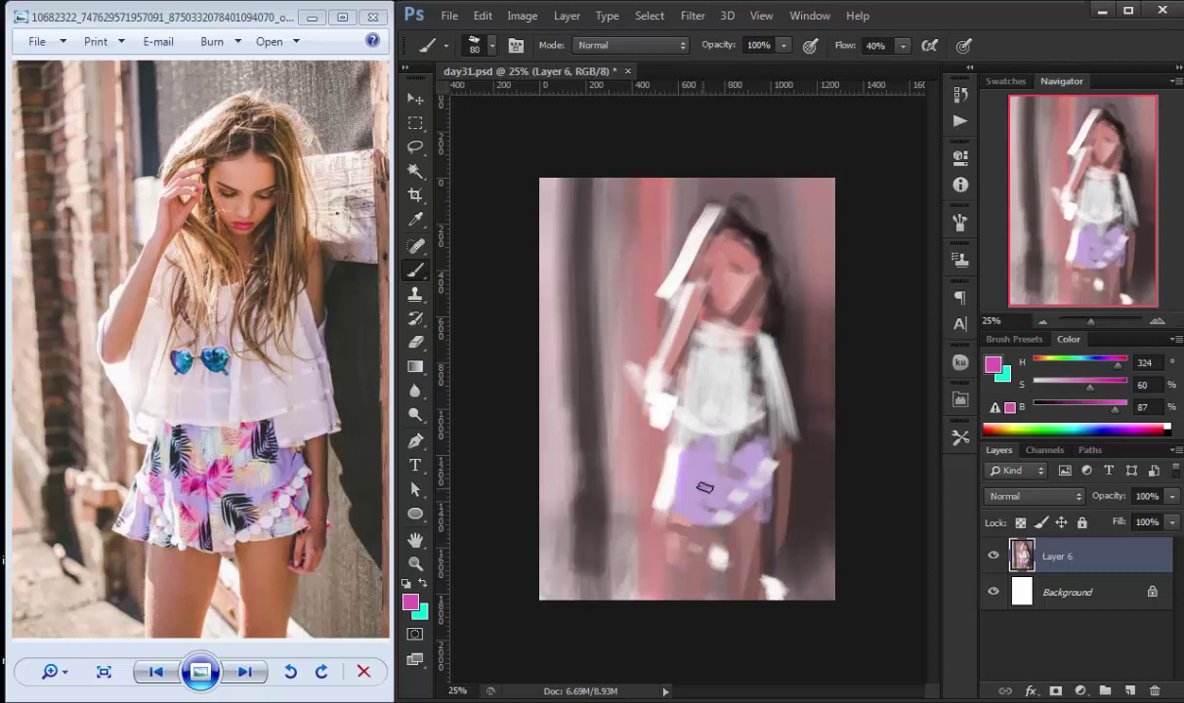
click(1102, 360)
click(1066, 404)
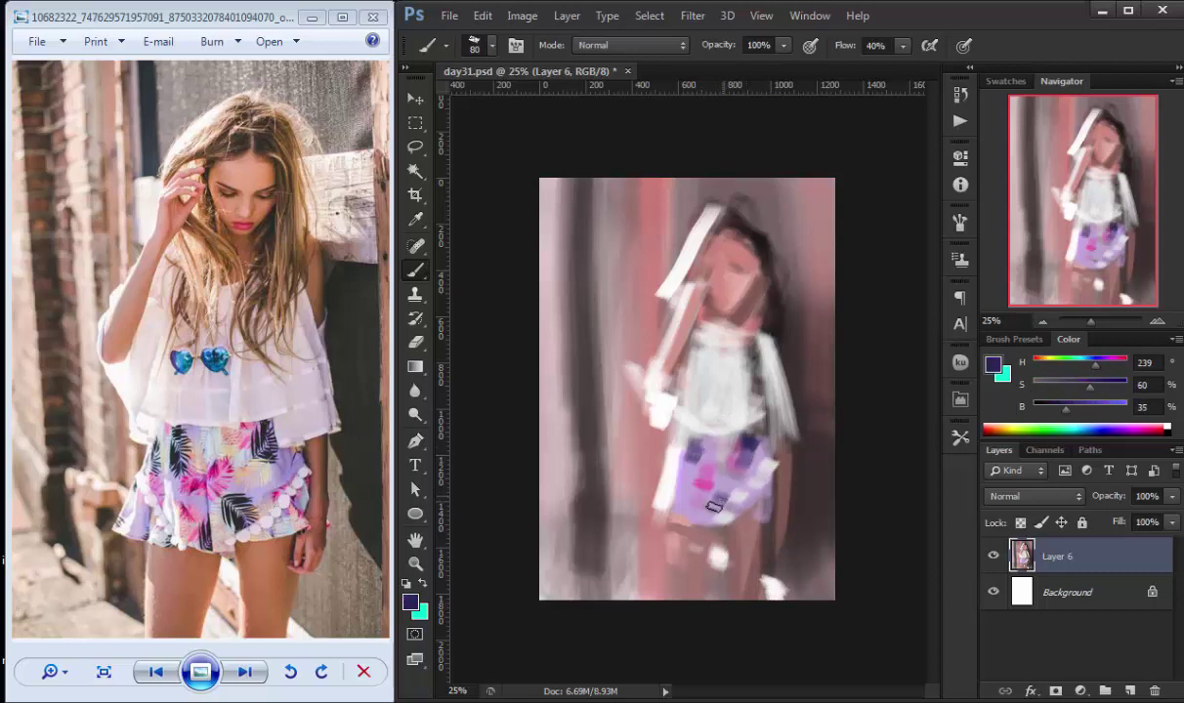
mouse_move(713, 505)
mouse_down()
mouse_move(684, 459)
mouse_move(655, 474)
mouse_up()
alt+click(690, 488)
alt+click(676, 545)
drag(659, 523, 722, 631)
alt+click(721, 546)
- Crop-extend the canvas downward, fill the new strip, and resume brushing on Layer 6
key(c)
key(Return)
click(1059, 592)
key(alt+BackSpace)
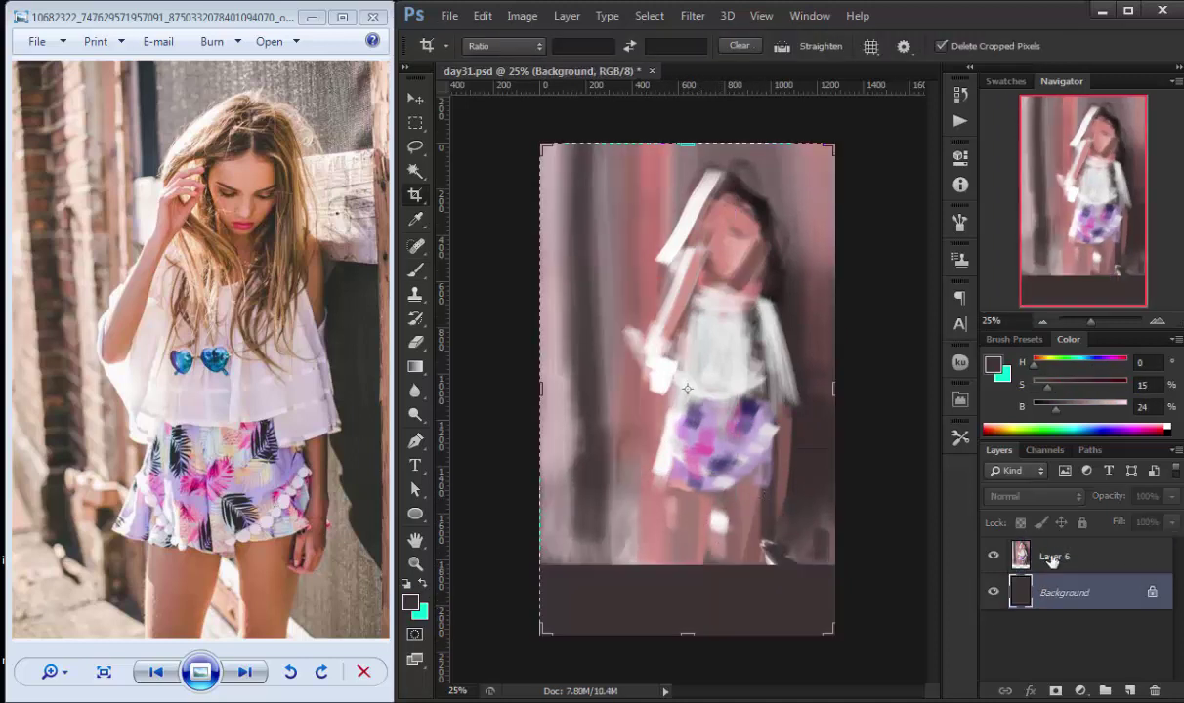
click(1051, 556)
key(b)
alt+click(549, 532)
- Paint a pale ground across the bottom, light vertical strokes on the left, and a darker right edge
mouse_move(547, 606)
mouse_down()
mouse_move(625, 547)
mouse_move(664, 586)
mouse_up()
alt+click(573, 462)
drag(573, 462, 634, 198)
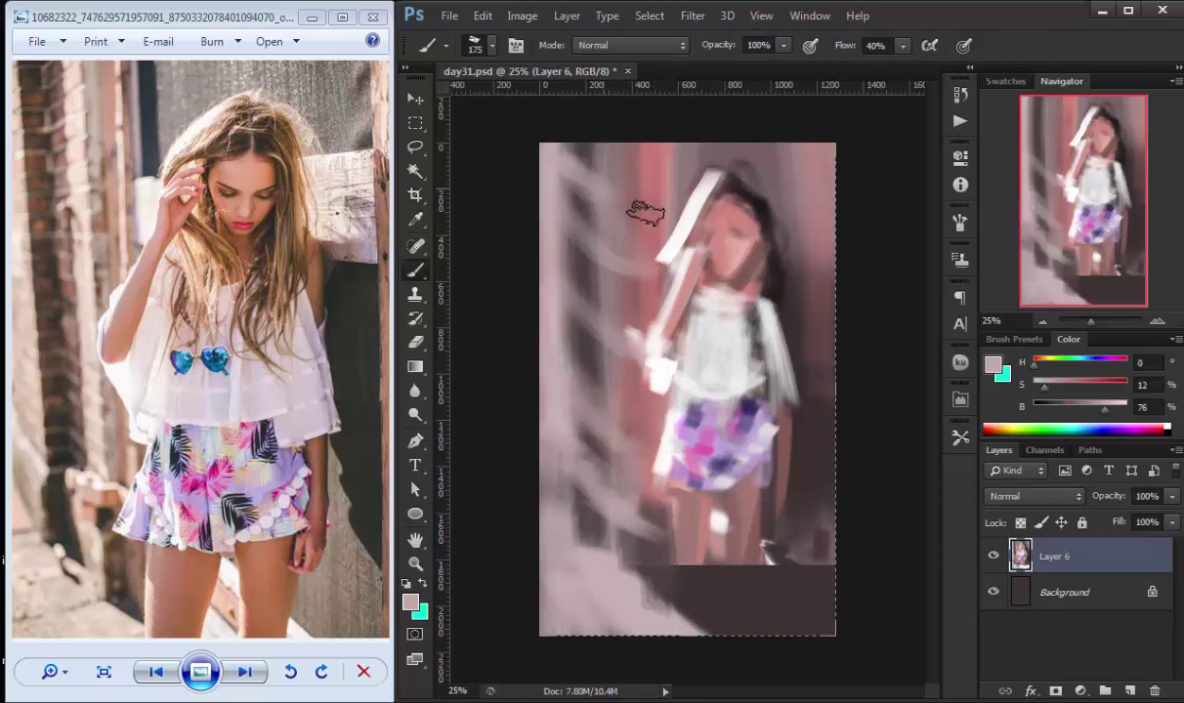
alt+click(833, 413)
mouse_move(833, 412)
mouse_down()
mouse_move(781, 551)
mouse_move(723, 595)
mouse_move(782, 602)
mouse_up()
alt+click(742, 578)
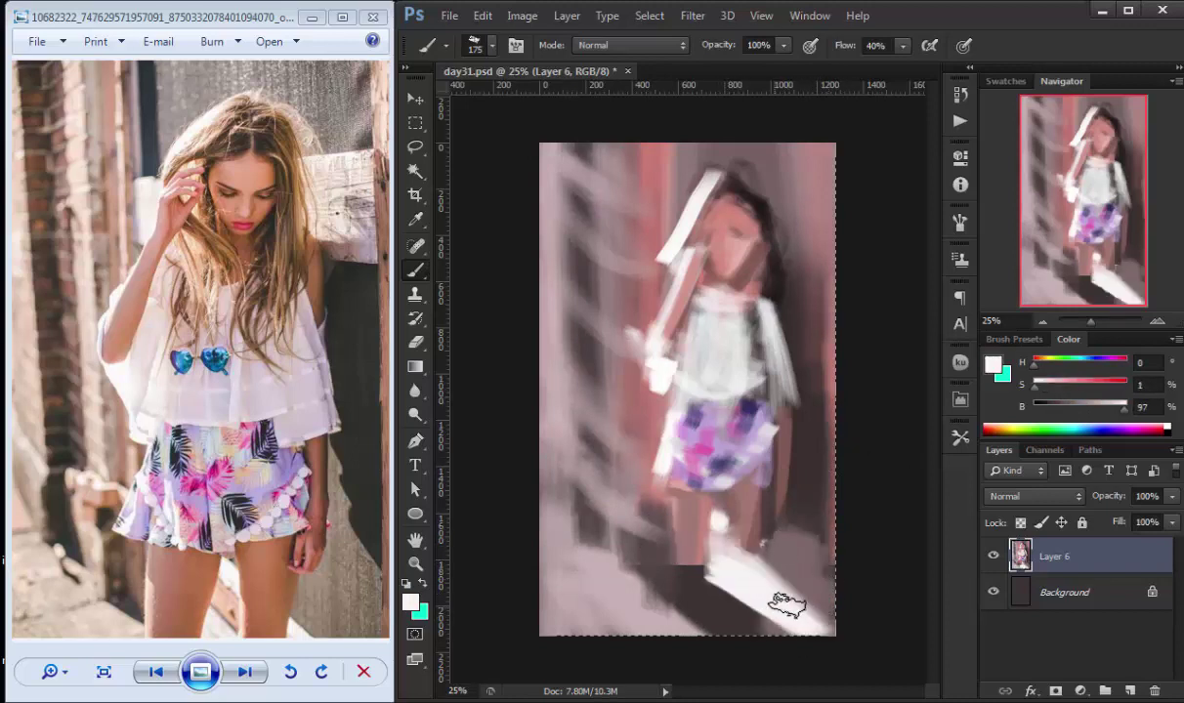
drag(625, 498, 549, 444)
drag(750, 497, 751, 589)
- Paint purple over the lower shorts, cover the gap between the legs, and shrink the brush to 90 px
alt+click(654, 522)
drag(657, 513, 657, 595)
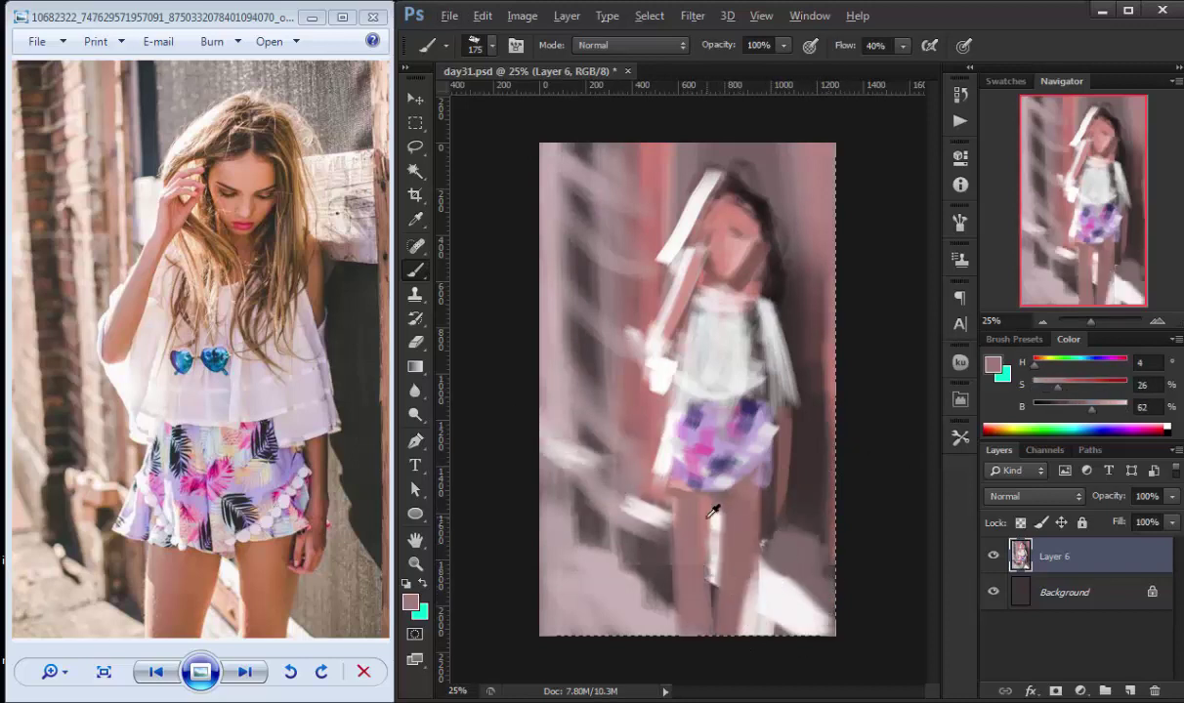
alt+click(674, 479)
alt+click(659, 454)
mouse_move(625, 469)
mouse_down()
mouse_move(711, 488)
mouse_move(683, 469)
mouse_up()
alt+click(630, 450)
key(bracketleft)
key(bracketleft)
key(bracketleft)
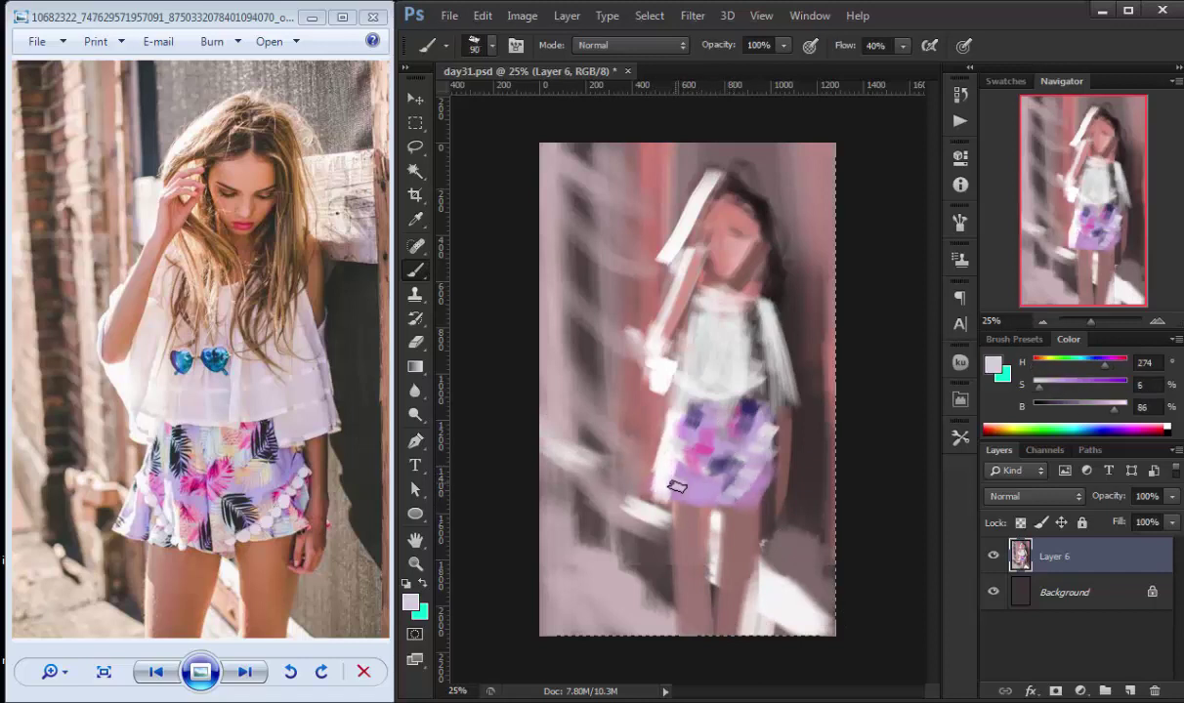
- Add lavender and light pink highlights on the shorts and between the legs
alt+click(637, 454)
alt+click(706, 512)
drag(710, 515, 719, 570)
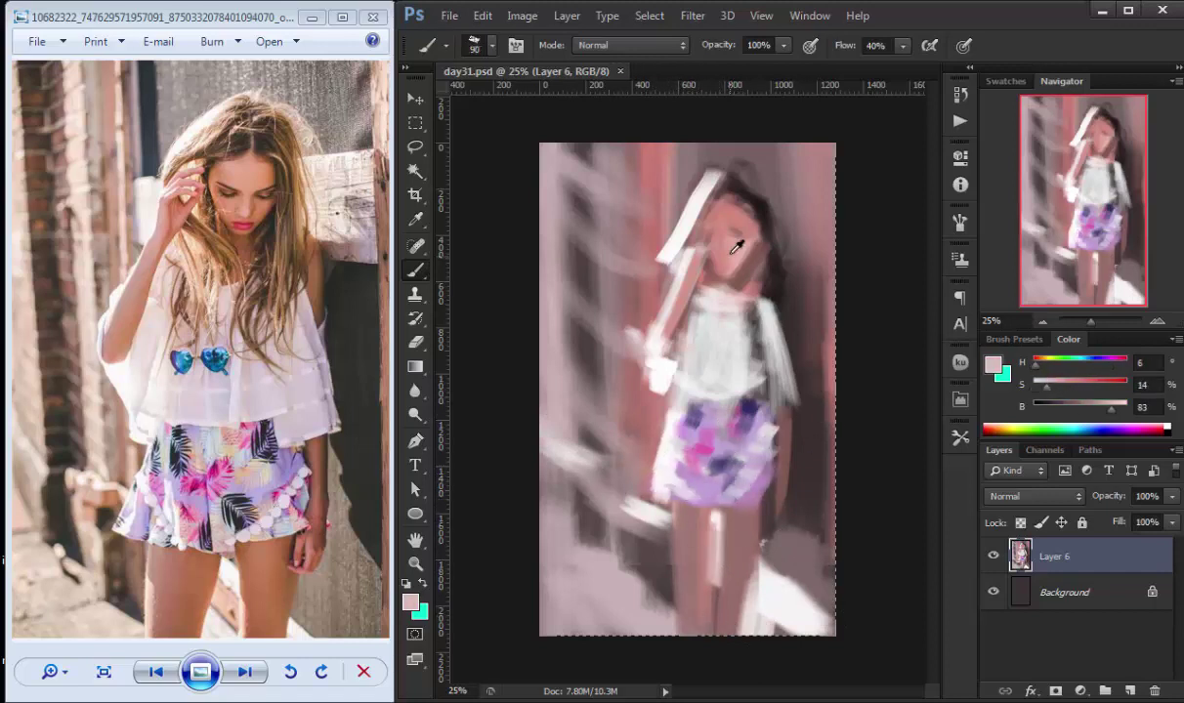
drag(743, 395, 740, 488)
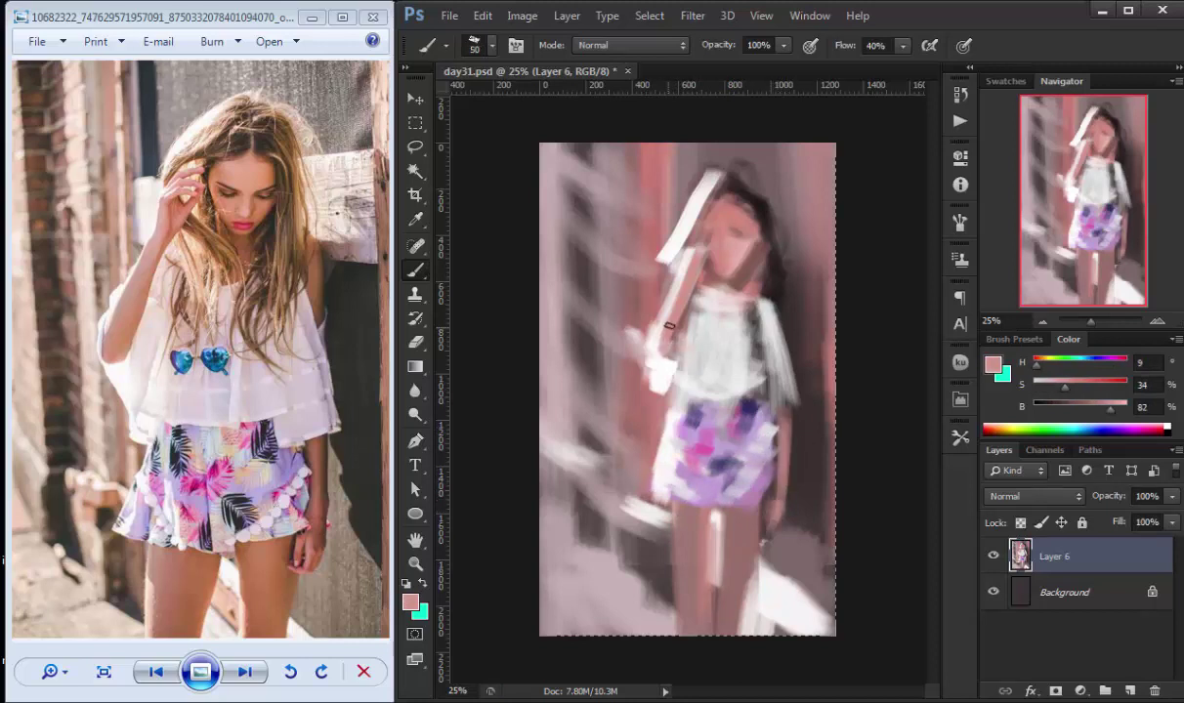
- Paint dark hair strokes on top of the head and peach strokes on its right side
alt+click(743, 252)
mouse_move(736, 202)
mouse_down()
mouse_move(684, 195)
mouse_move(645, 234)
mouse_up()
alt+click(710, 176)
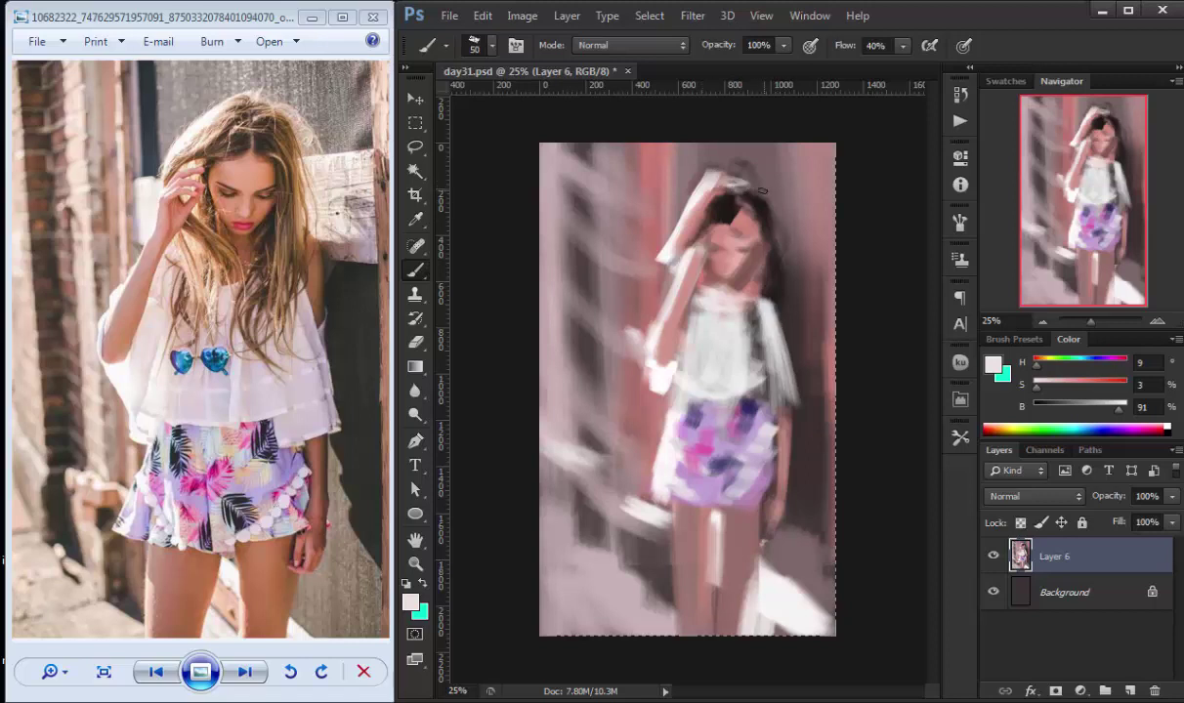
alt+click(723, 191)
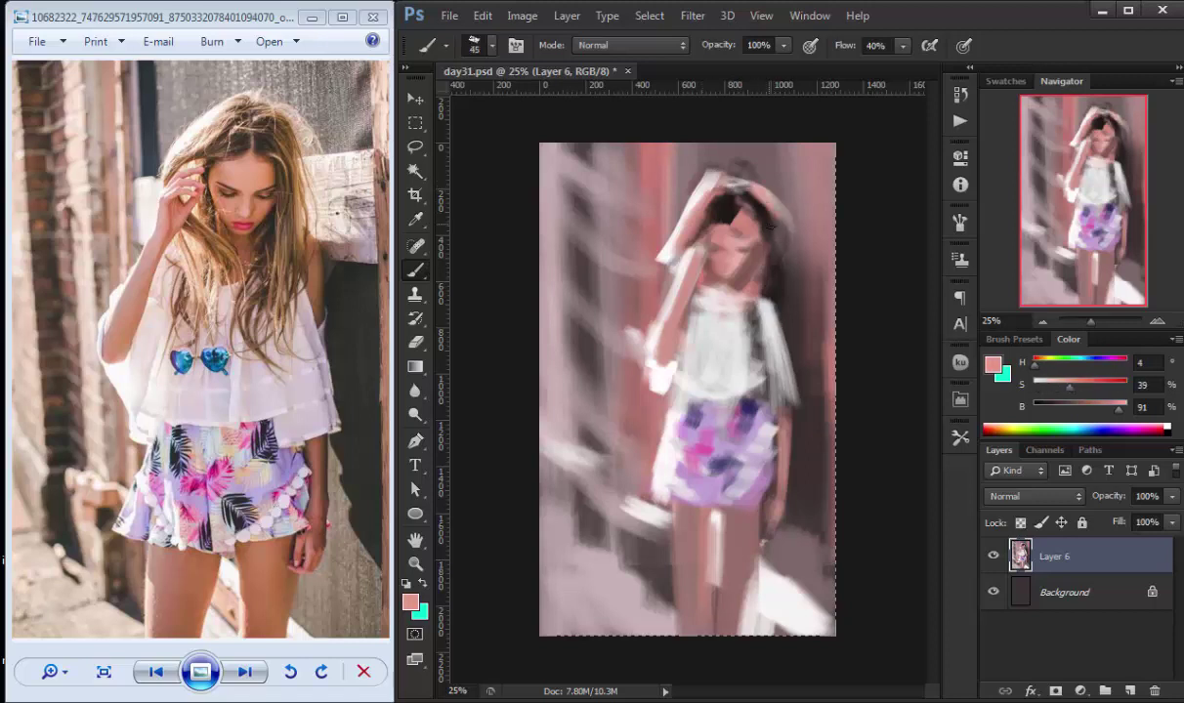
click(1039, 360)
drag(781, 224, 776, 298)
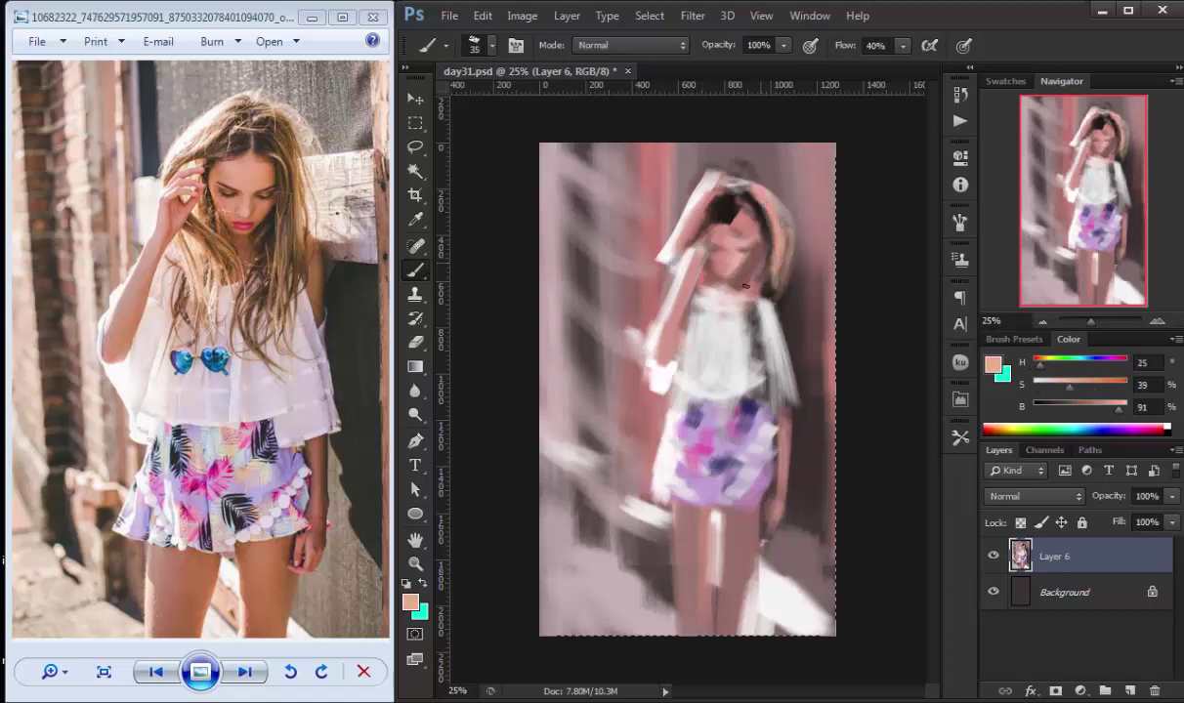
- Paint dark hair strands falling over the neck and shoulder
alt+click(684, 217)
drag(664, 263, 695, 320)
drag(708, 249, 727, 342)
alt+click(670, 255)
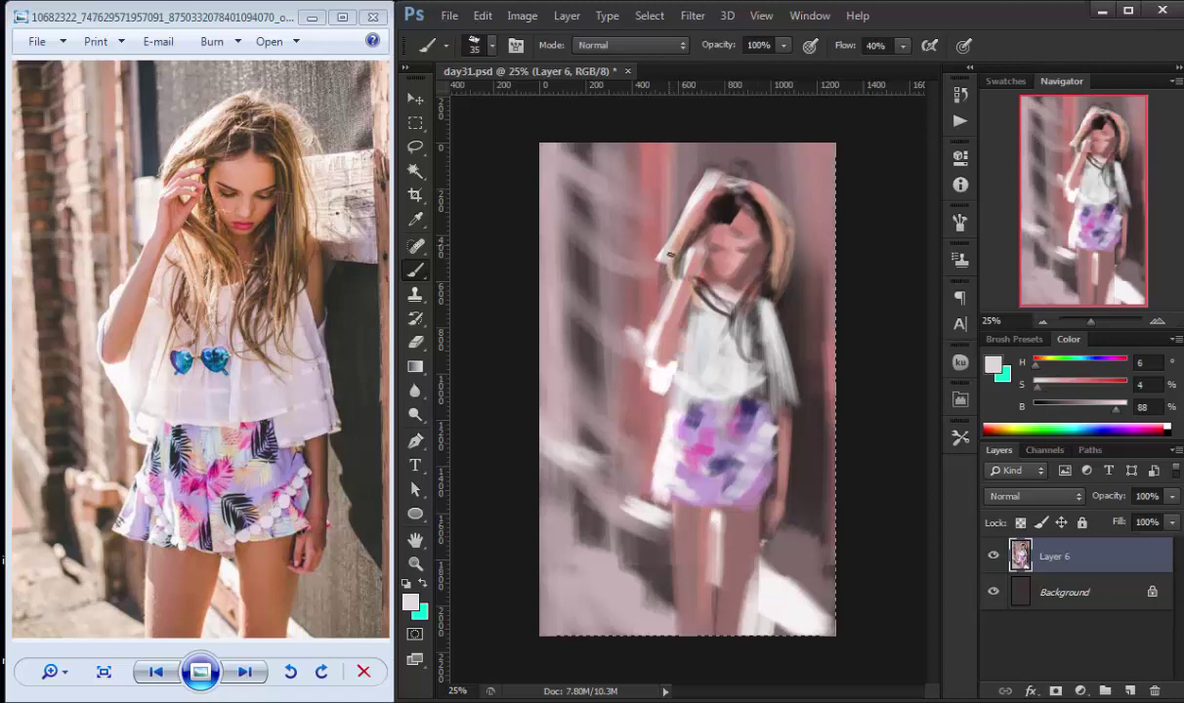
alt+click(692, 281)
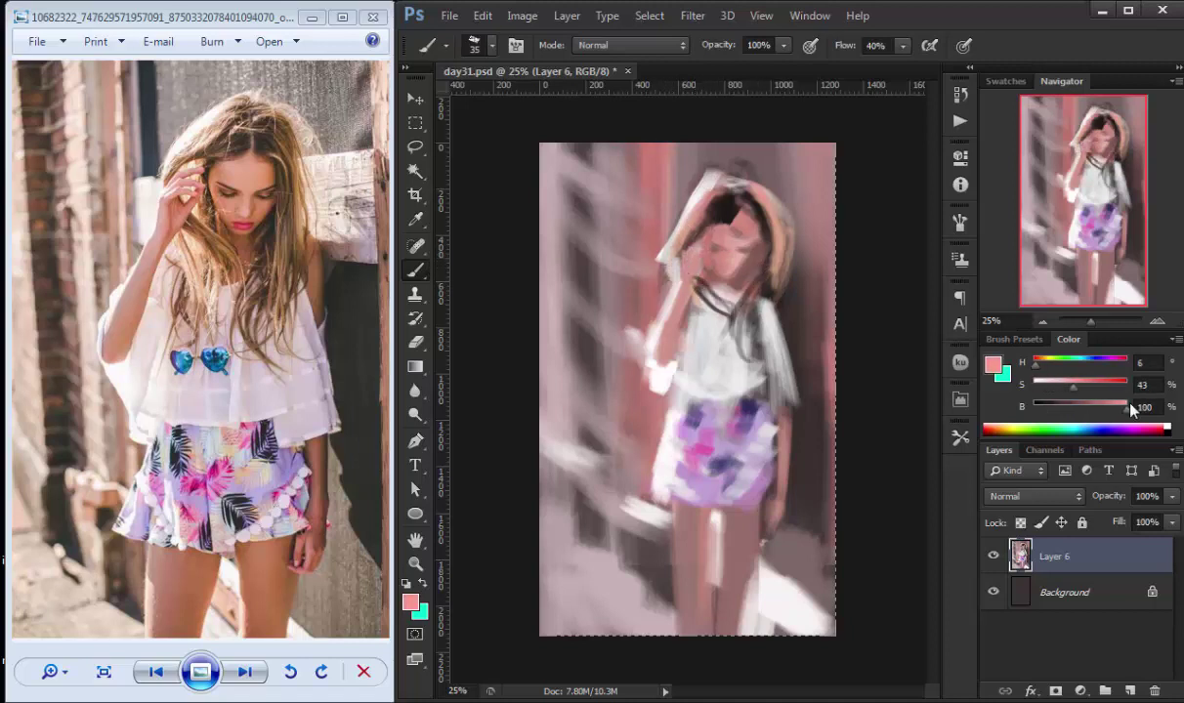
alt+click(742, 311)
mouse_move(720, 225)
mouse_down()
mouse_move(695, 274)
mouse_move(693, 215)
mouse_up()
- Repaint the face's dark patch and add pink strokes near the hair and shoulder
alt+click(722, 254)
alt+click(726, 292)
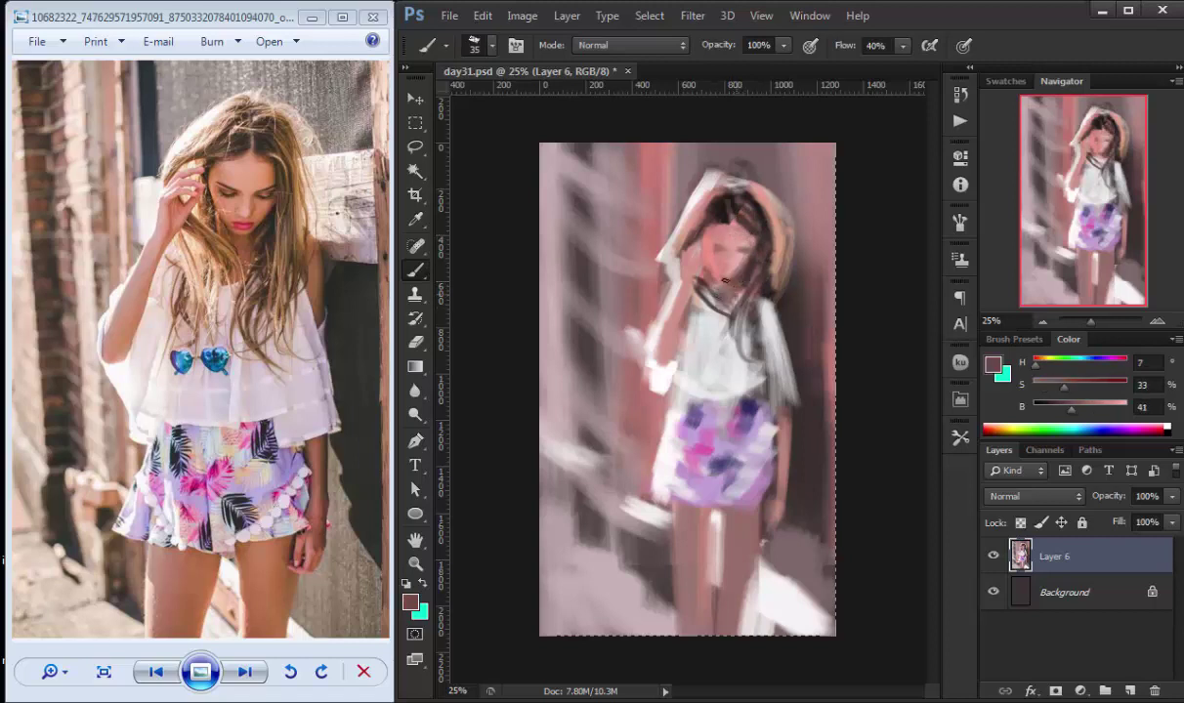
alt+click(728, 301)
alt+click(772, 310)
drag(732, 288, 737, 337)
alt+click(778, 332)
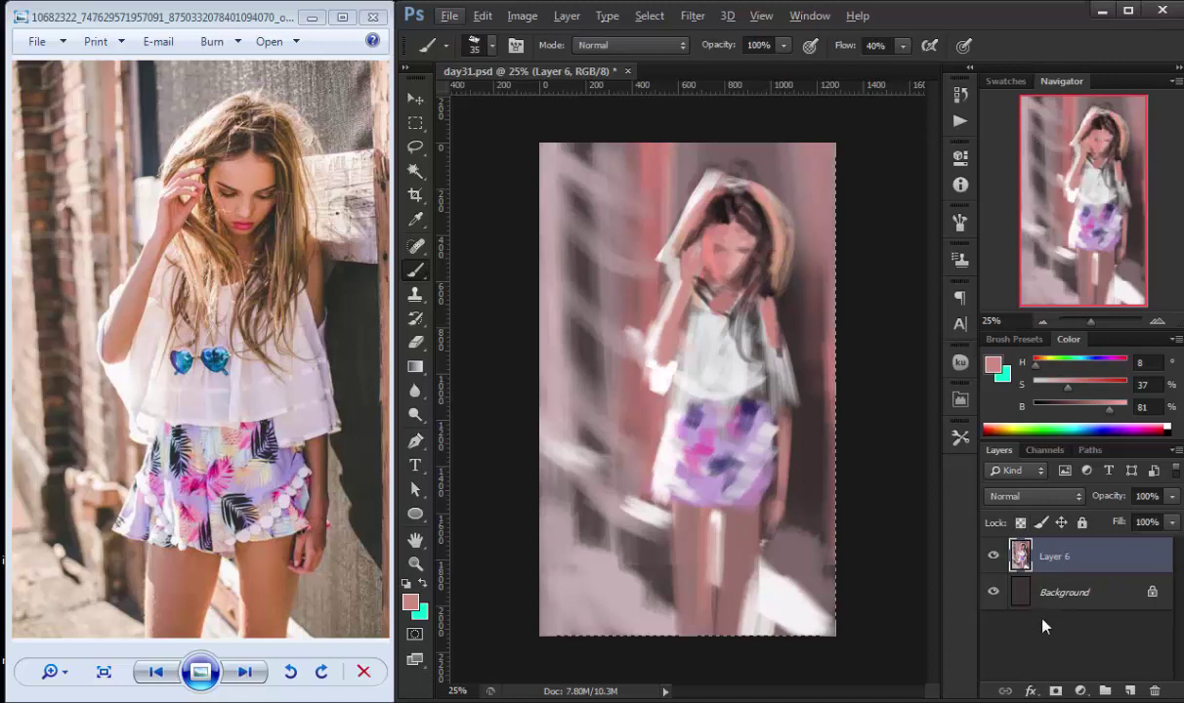
- Discard a stray empty layer and duplicate the painting as Layer 6 copy
key(ctrl+shift+alt+n)
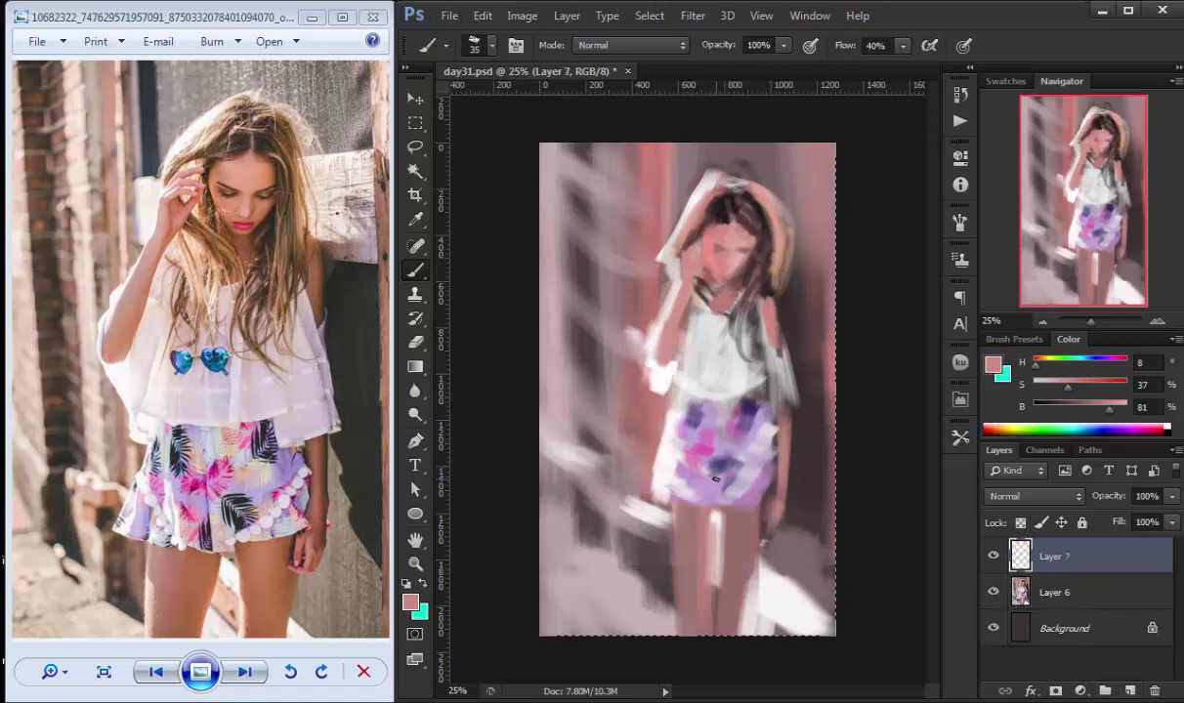
key(l)
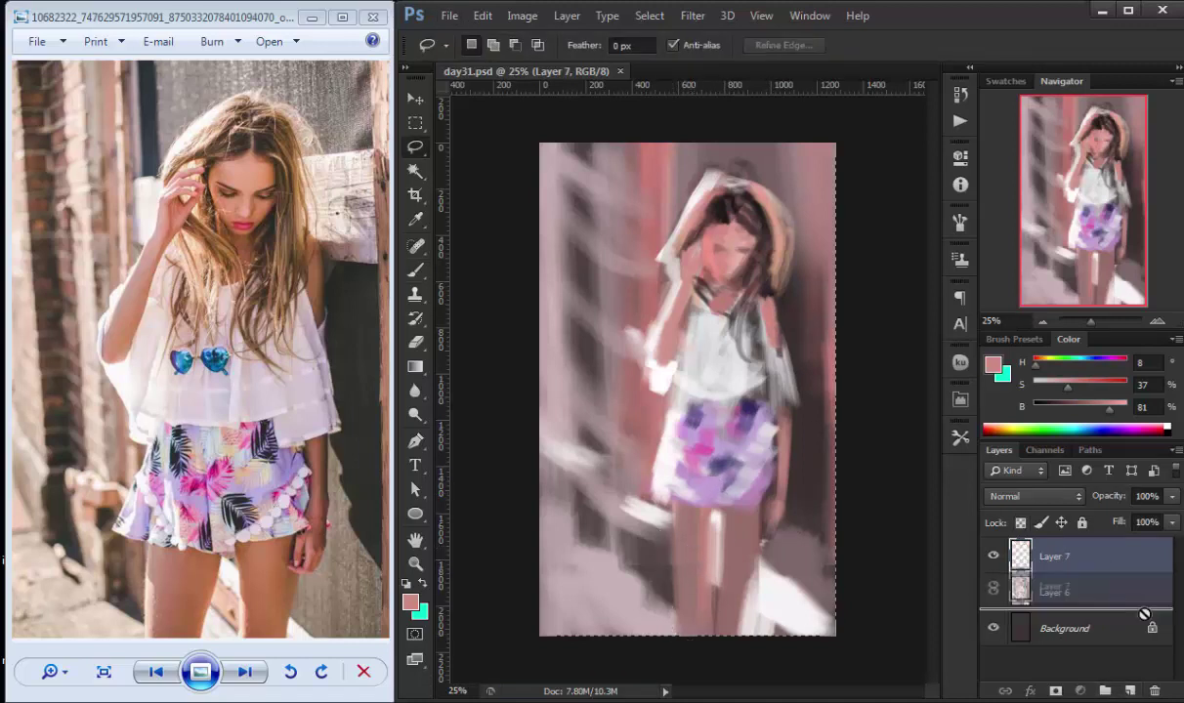
key(ctrl+z)
key(ctrl+j)
- Erase the background around the figure on the copy with a 250 px eraser, then show Layer 6
key(e)
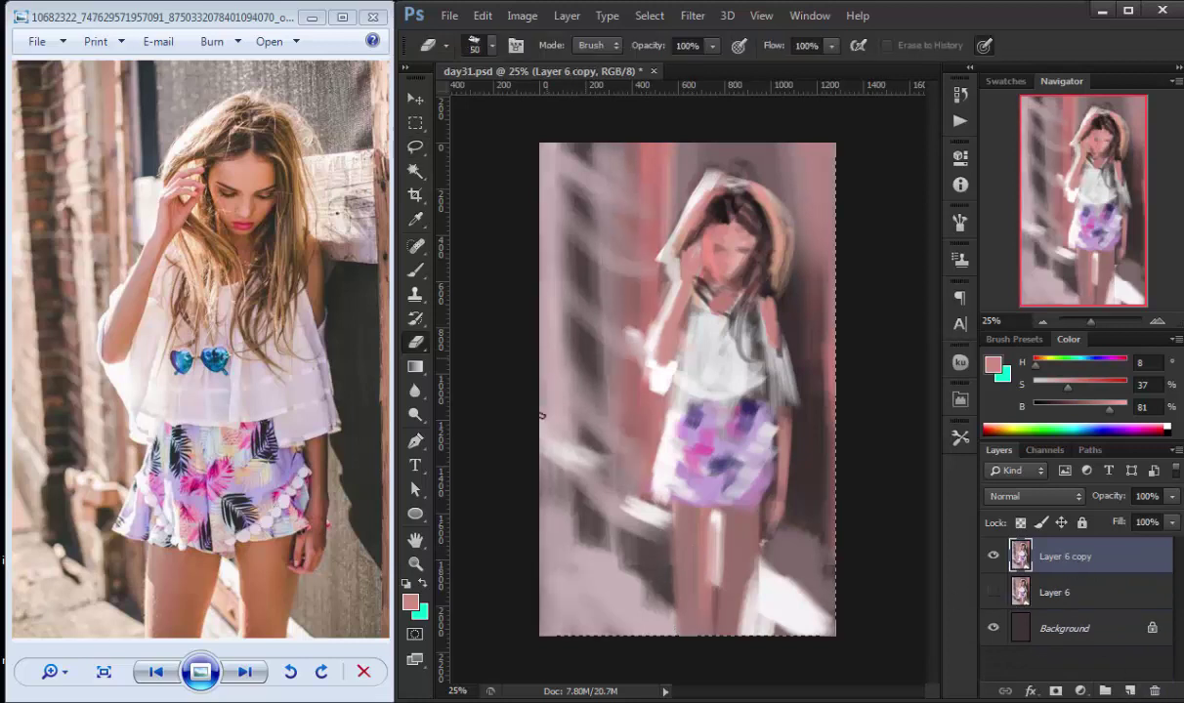
key(bracketright)
key(bracketright)
key(bracketright)
mouse_move(552, 309)
mouse_down()
mouse_move(586, 195)
mouse_move(684, 147)
mouse_move(771, 147)
mouse_move(645, 262)
mouse_move(606, 391)
mouse_move(629, 415)
mouse_move(567, 577)
mouse_move(646, 523)
mouse_move(625, 586)
mouse_move(757, 508)
mouse_move(723, 586)
mouse_move(742, 527)
mouse_move(772, 283)
mouse_move(703, 166)
mouse_move(838, 467)
mouse_up()
click(994, 592)
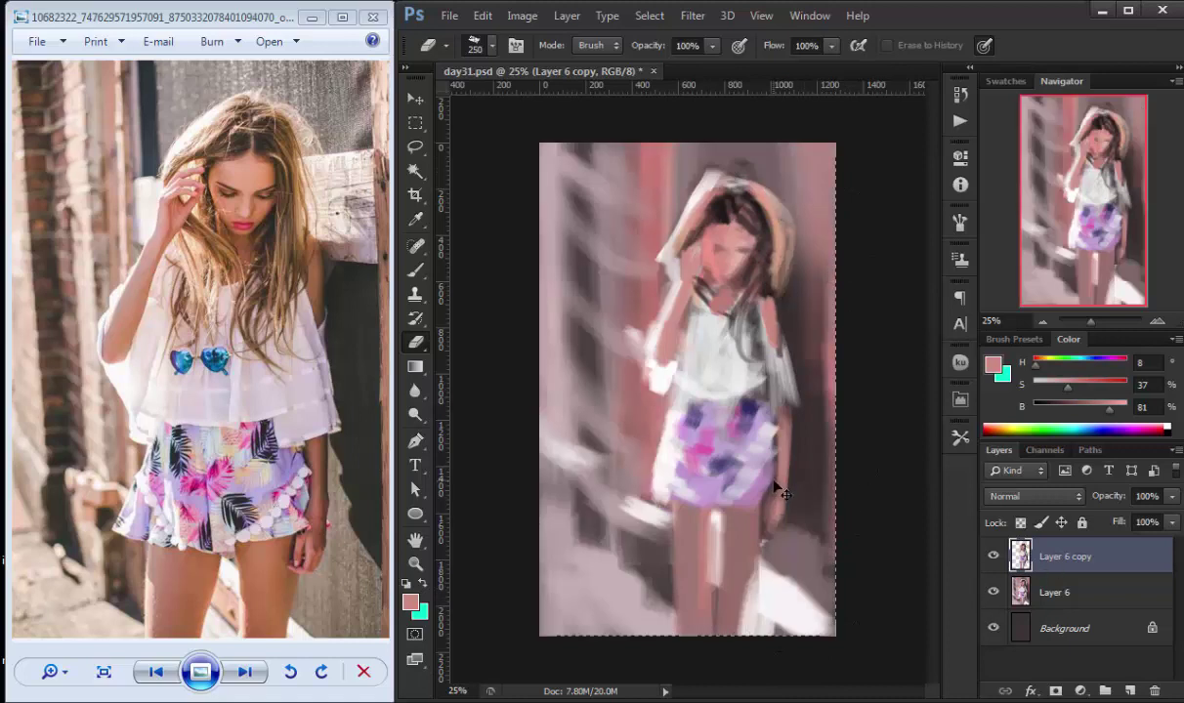
- On Layer 6, paint near-white strokes around the head and light verticals on the left with a 150 px brush
key(b)
click(1050, 592)
alt+click(671, 370)
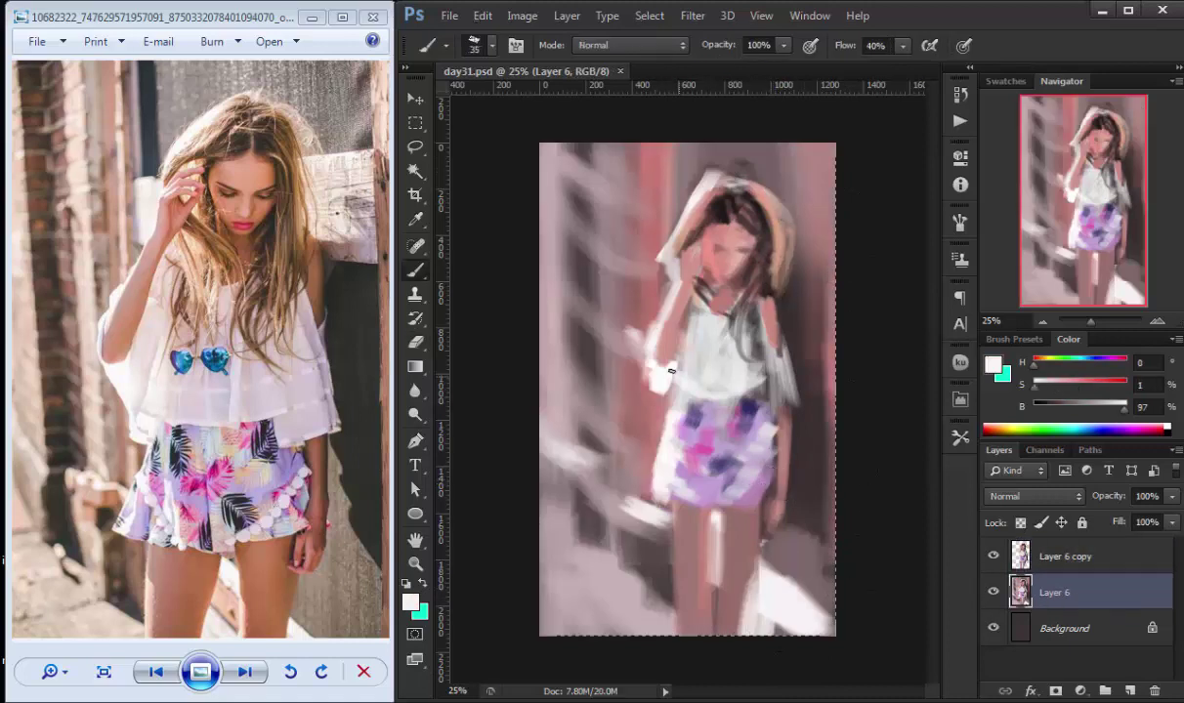
key(bracketright)
key(bracketright)
key(bracketright)
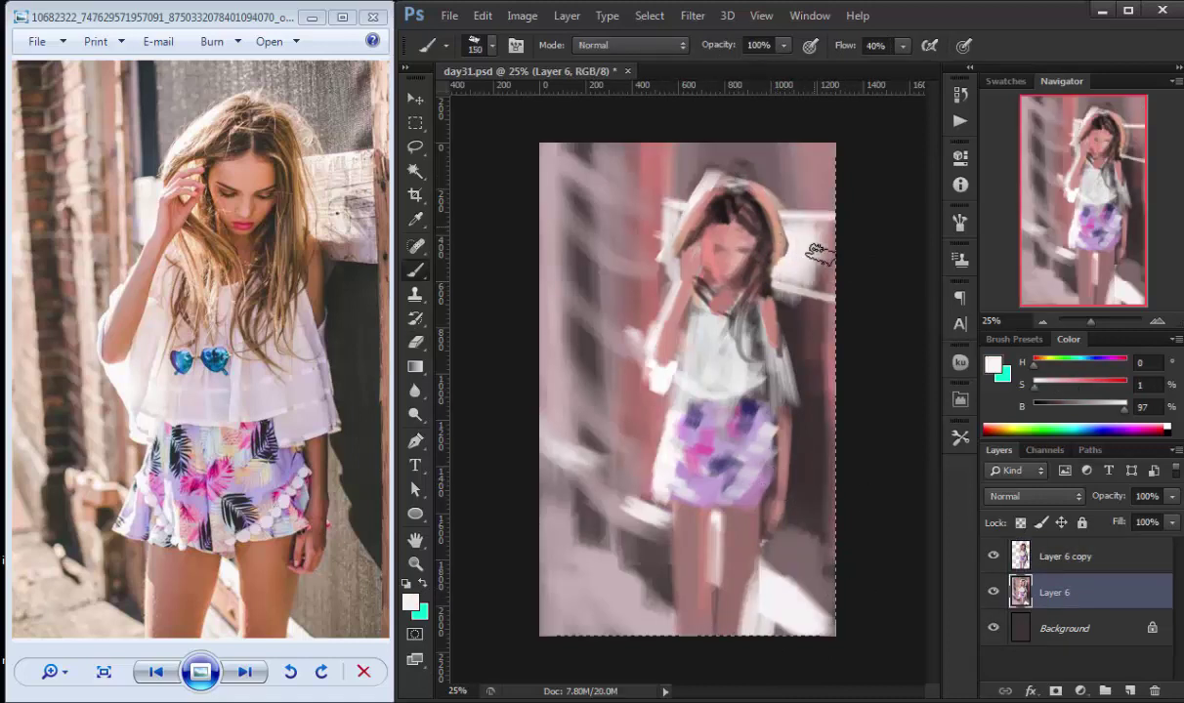
drag(761, 210, 777, 292)
key(bracketright)
key(bracketright)
drag(610, 142, 613, 469)
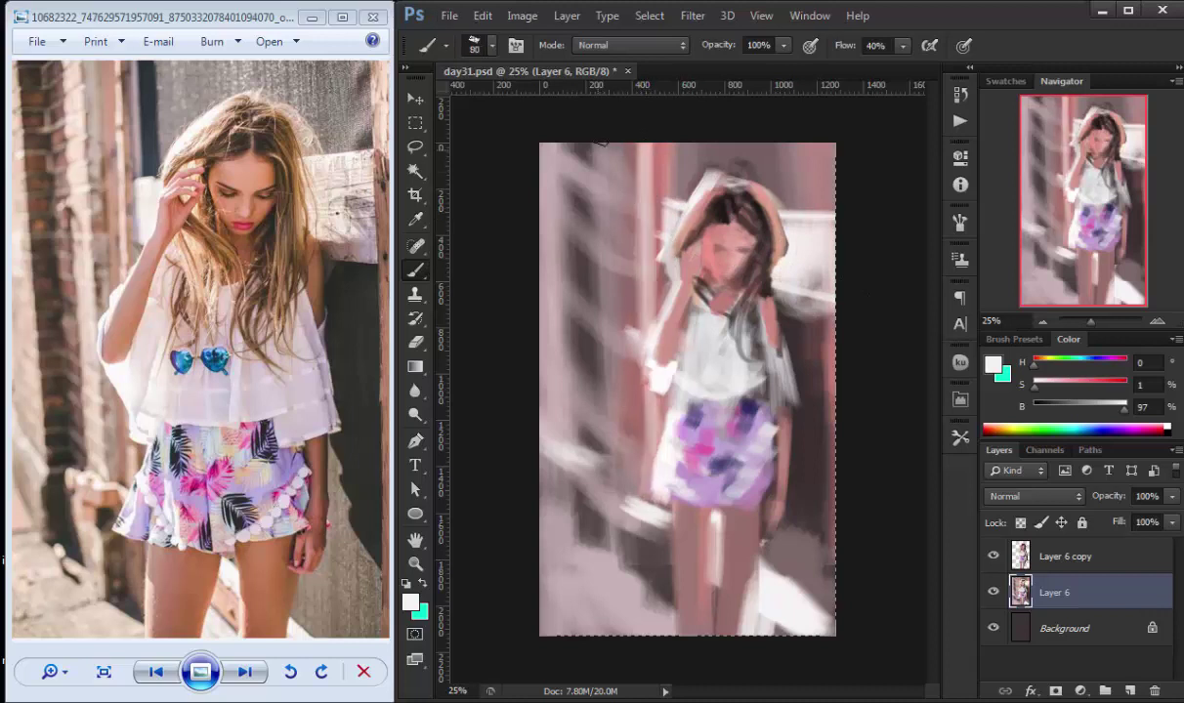
- Add warm cream vertical strokes down the left edge of the background
click(1043, 359)
mouse_move(581, 141)
mouse_down()
mouse_move(584, 488)
mouse_move(581, 459)
mouse_up()
drag(533, 142, 532, 508)
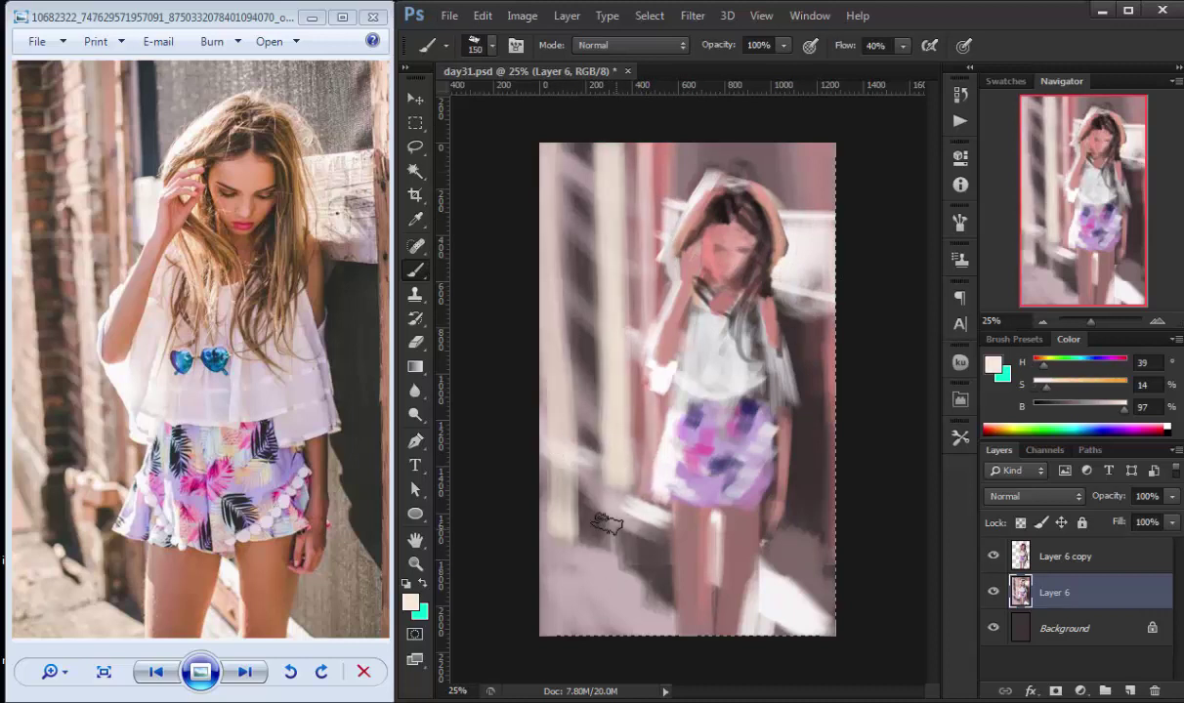
alt+click(656, 454)
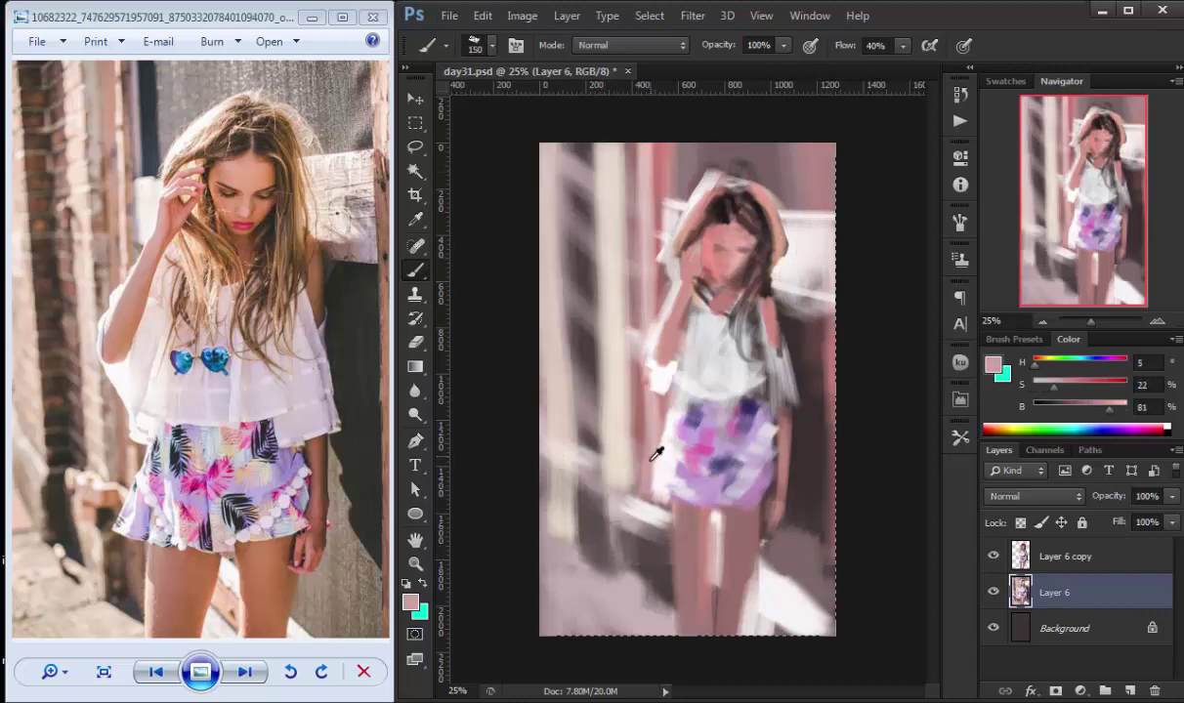
alt+click(769, 586)
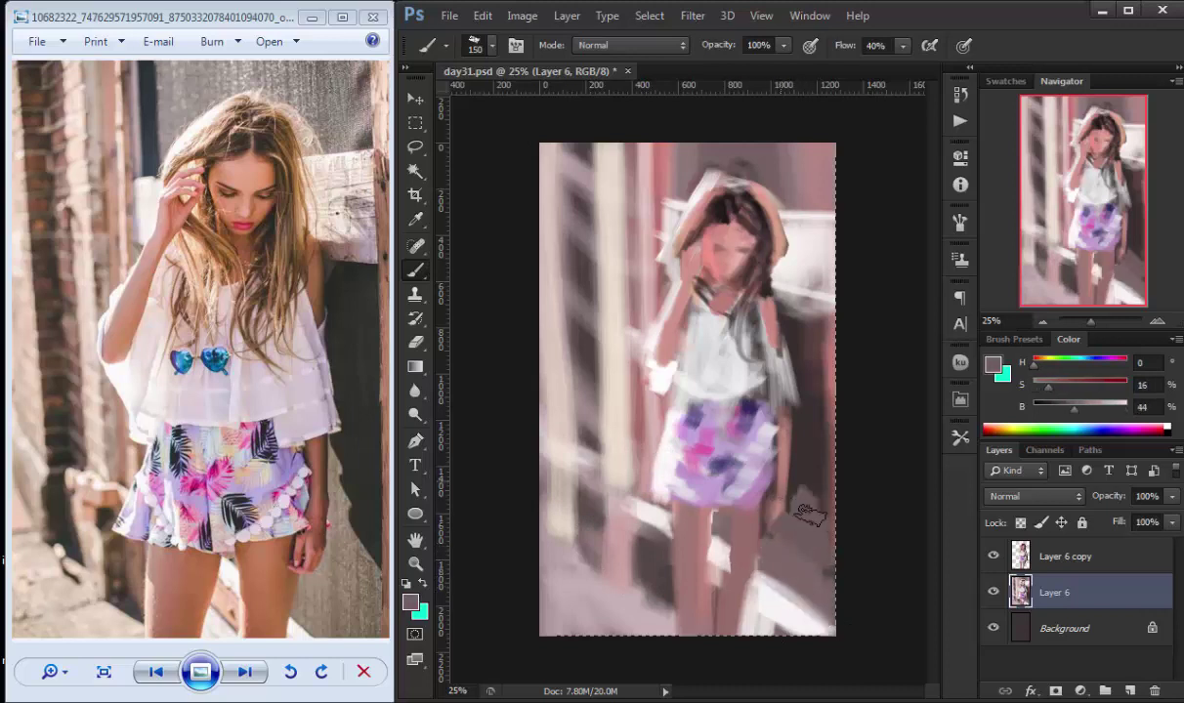
- Paint a dark mauve shadow beside the legs and, at 60 px, a dark door-frame line on the left
alt+click(742, 483)
drag(796, 483, 815, 508)
alt+click(719, 242)
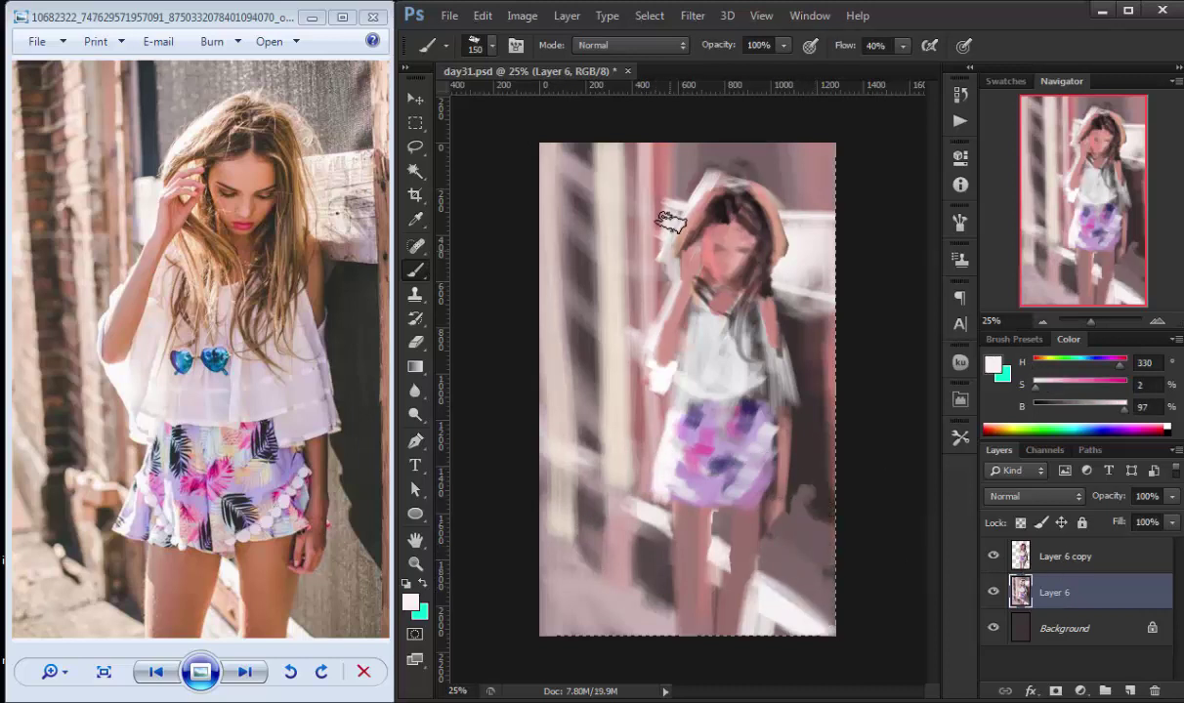
key(bracketleft)
key(bracketleft)
key(bracketleft)
drag(672, 146, 674, 204)
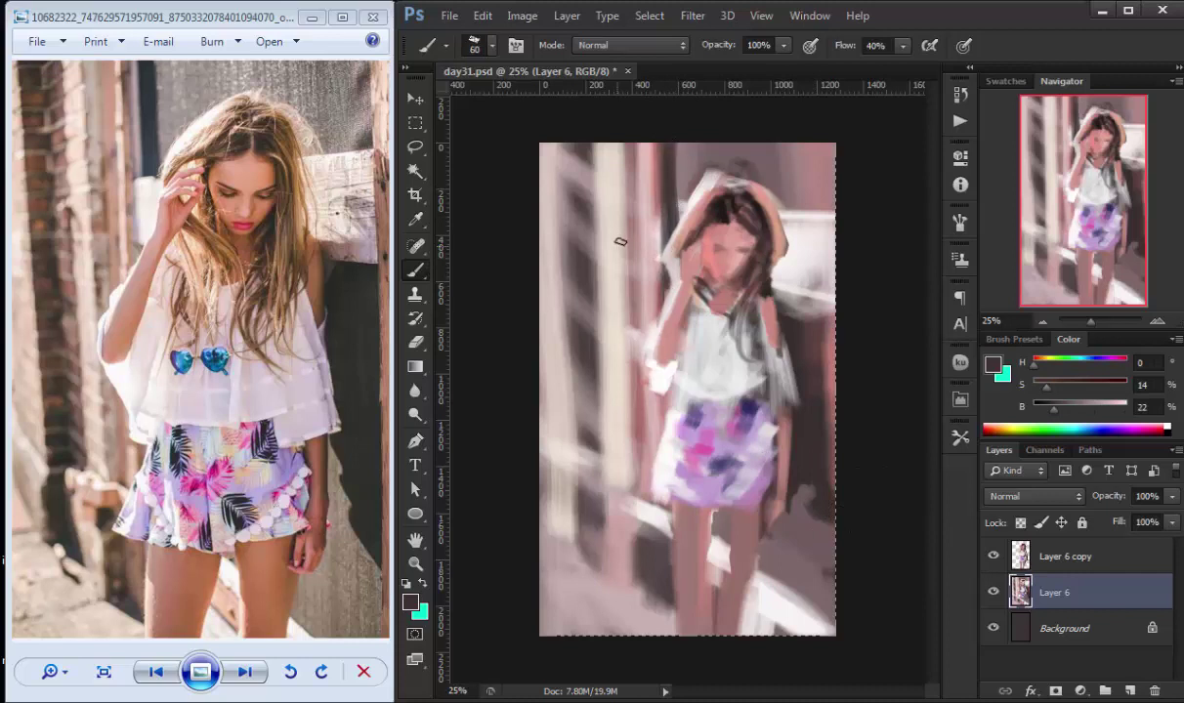
drag(564, 148, 566, 519)
- Paint light mauve floor strokes and dark shadows at the bottom left with a 125 px brush
alt+click(696, 594)
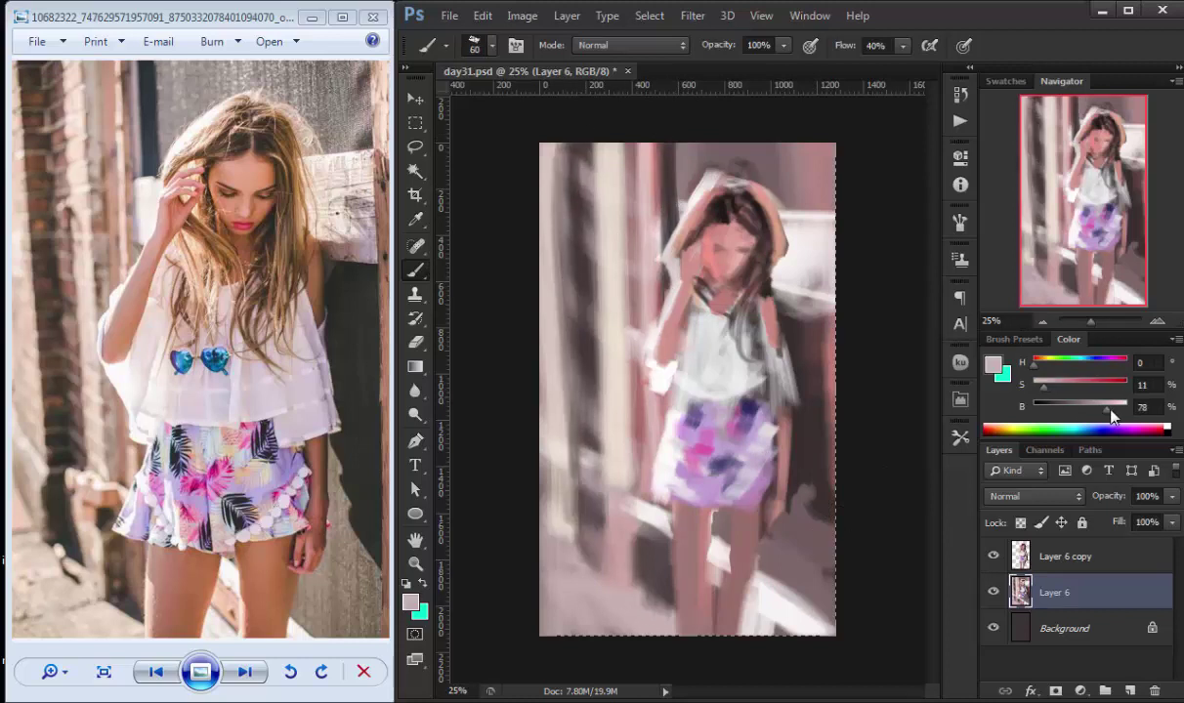
mouse_move(547, 589)
mouse_down()
mouse_move(561, 547)
mouse_move(620, 498)
mouse_up()
key(bracketright)
key(bracketright)
key(bracketright)
alt+click(528, 525)
drag(518, 561, 605, 567)
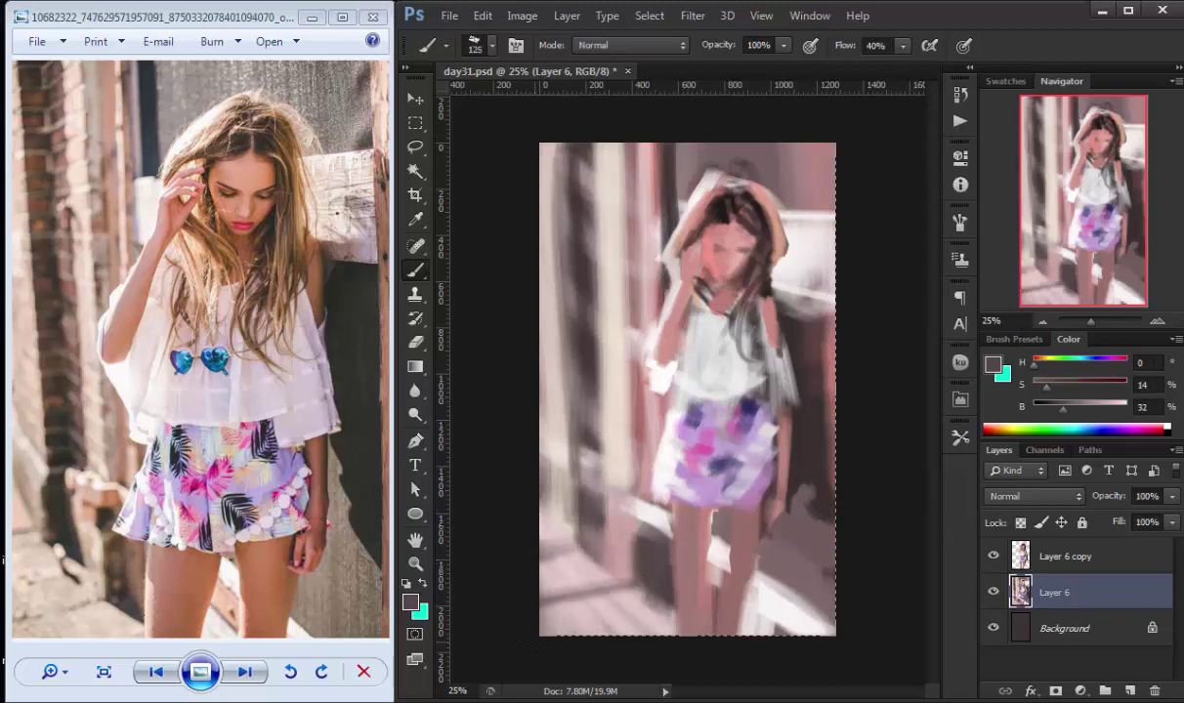
drag(527, 590, 615, 581)
click(1051, 559)
alt+click(716, 261)
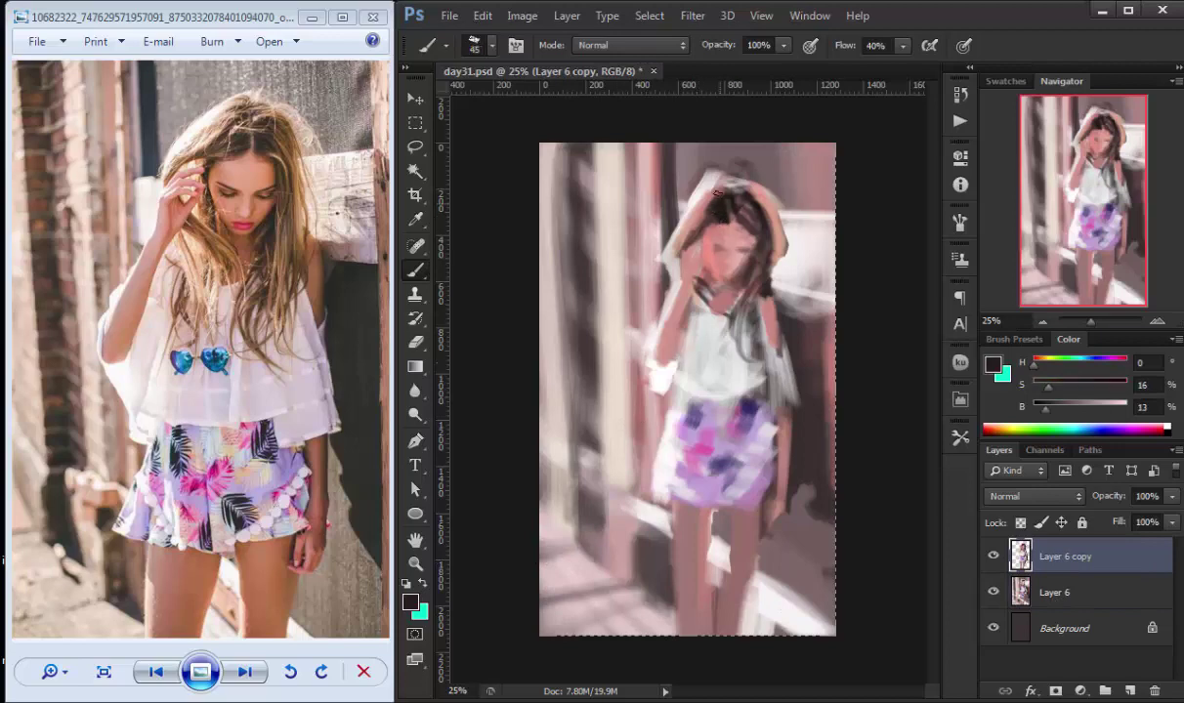
- Zoom in on the face and mix a bright, deep saturated red for the lips
scroll(719, 353, up, 4)
scroll(723, 380, down, 3)
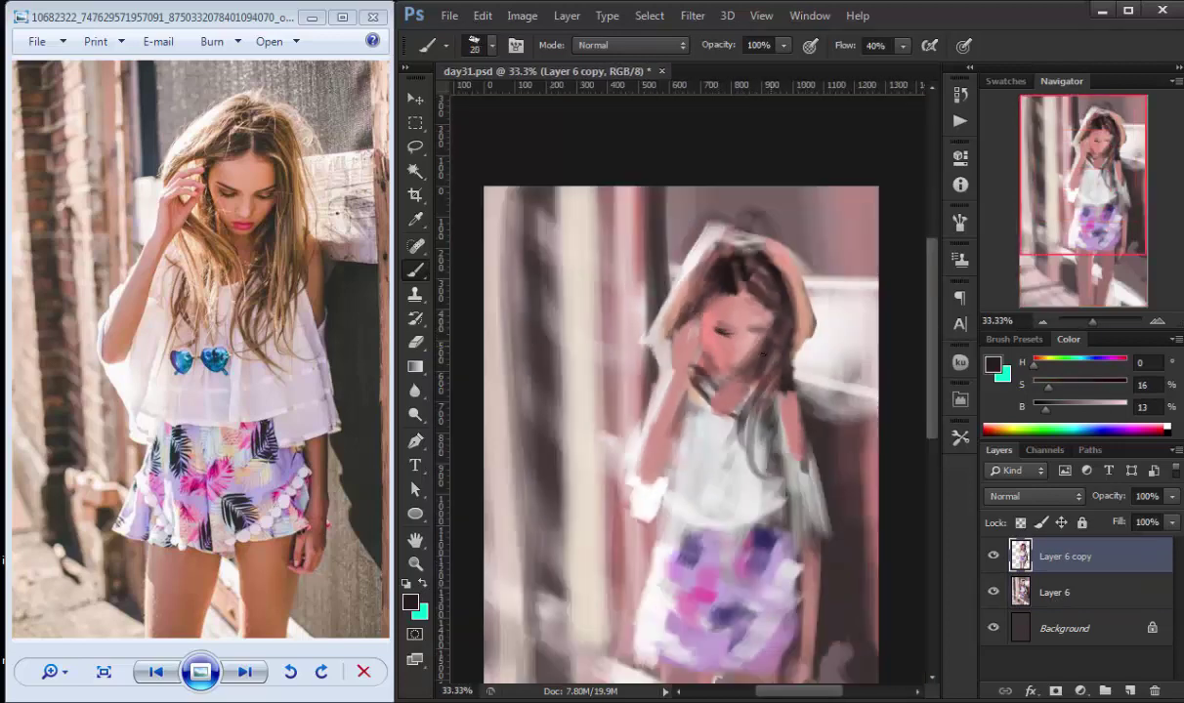
scroll(728, 383, up, 1)
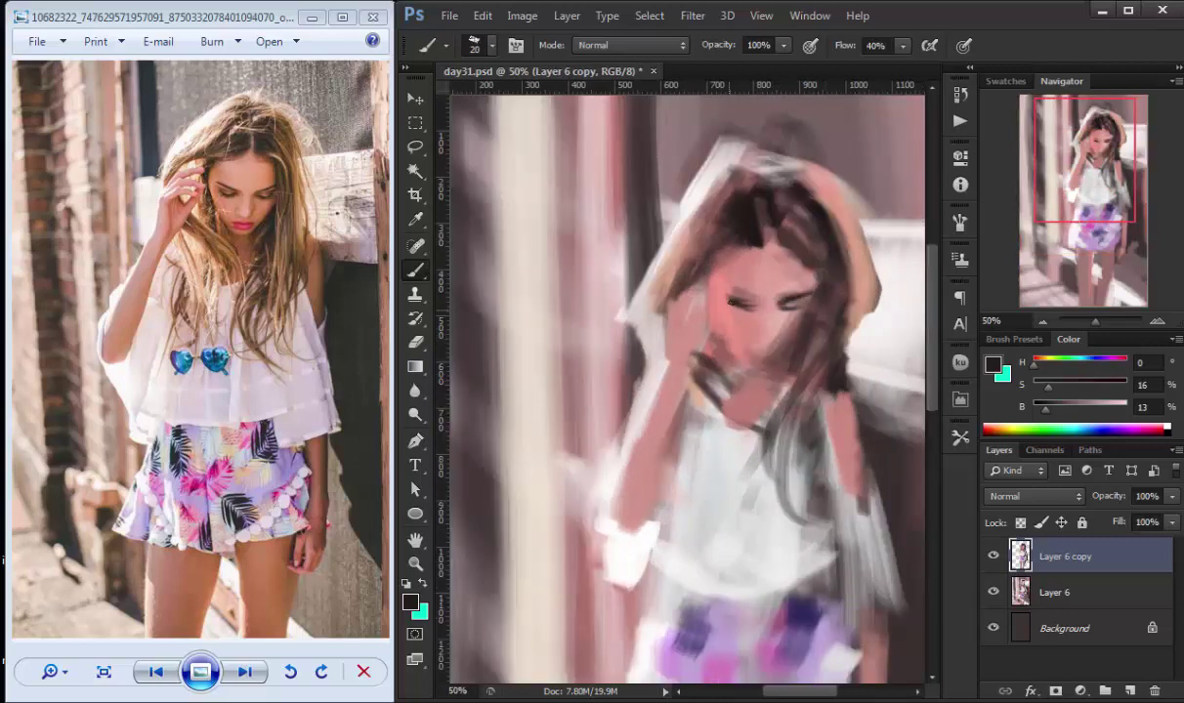
alt+click(817, 276)
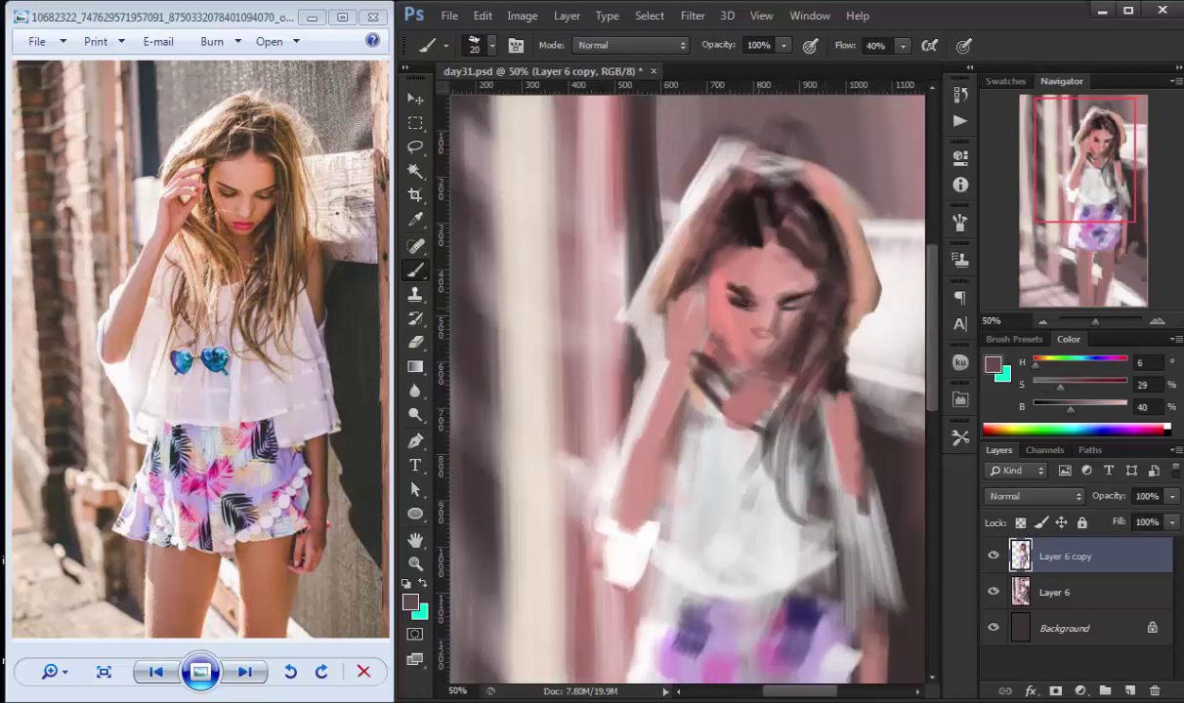
drag(1086, 389, 1128, 391)
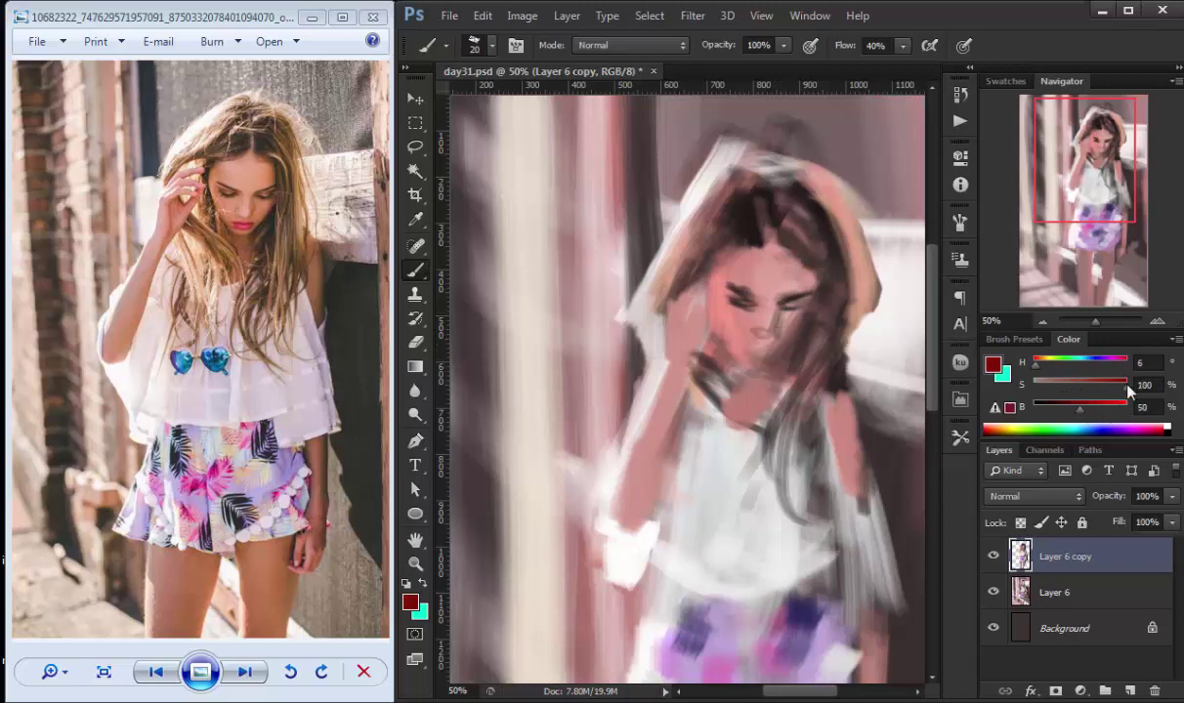
click(1116, 406)
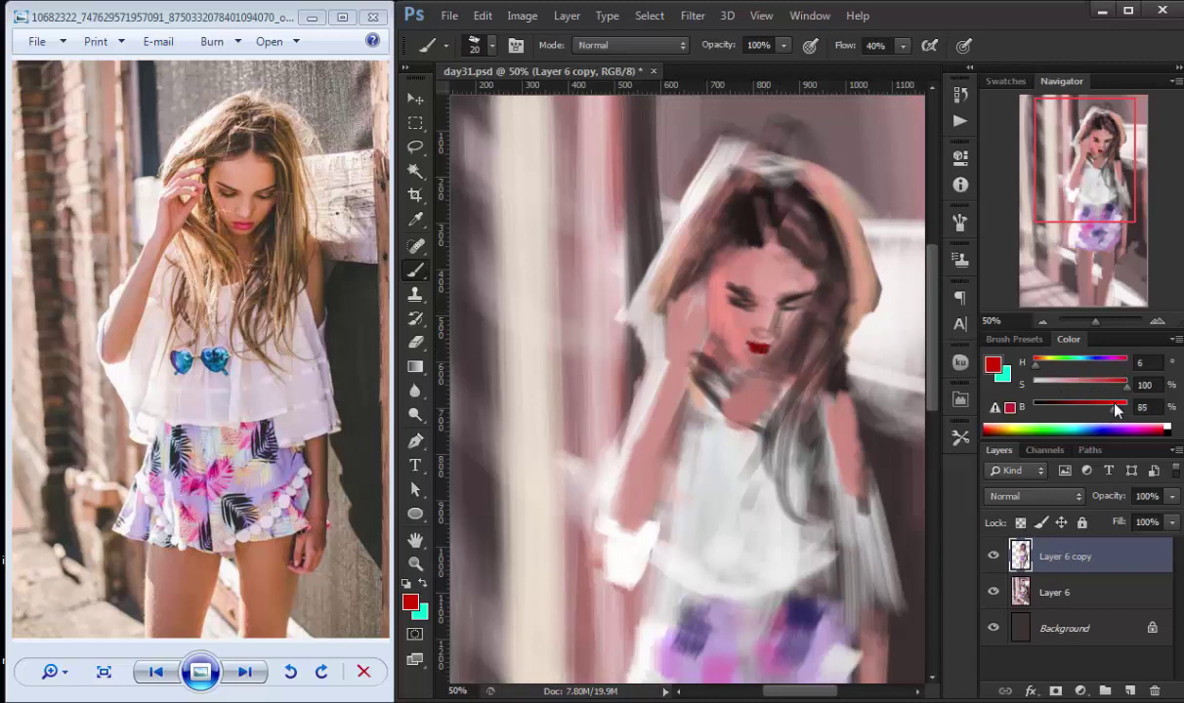
- Sample dark brown and pink tones from the canvas for the eyes and cheek blush
alt+click(747, 297)
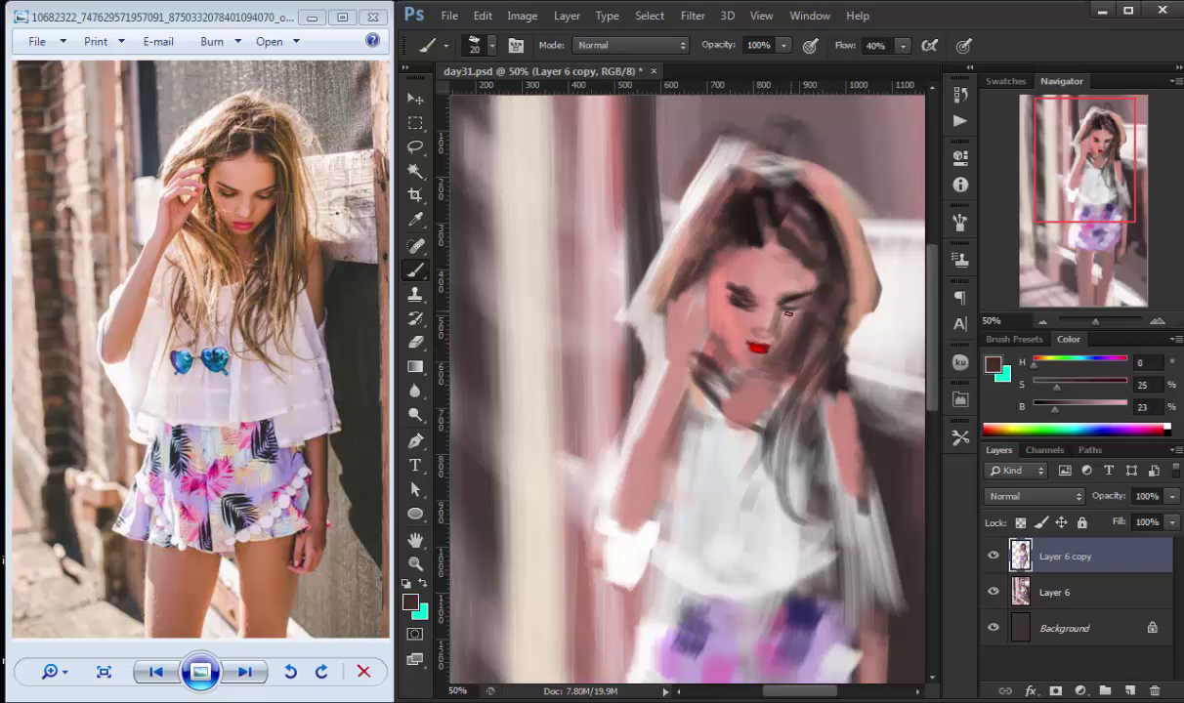
alt+click(747, 354)
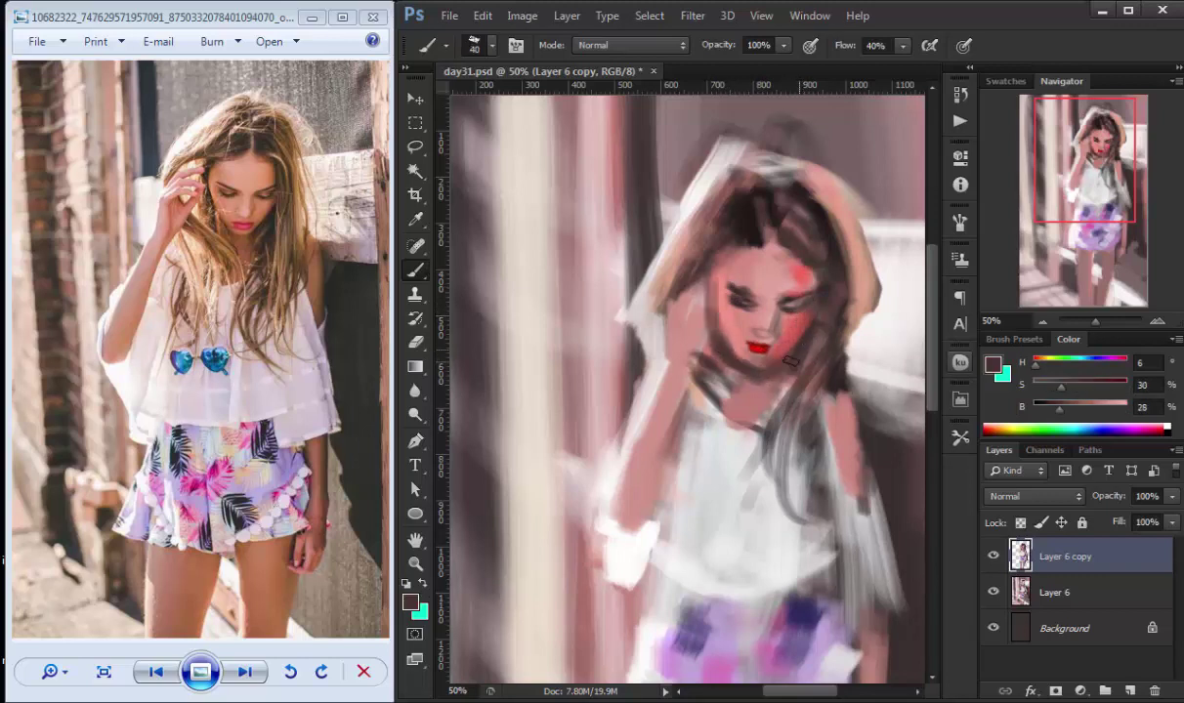
alt+click(761, 278)
alt+click(709, 256)
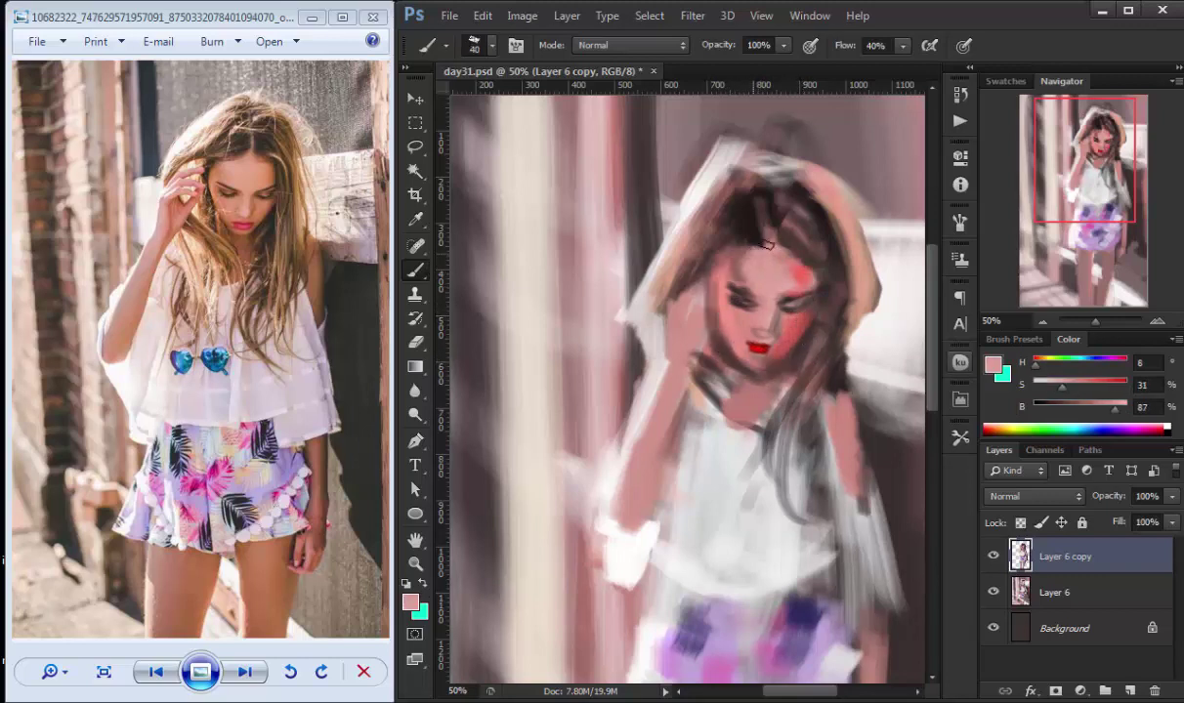
drag(750, 431, 733, 357)
- Paint pink skin strokes over the left arm and hand, sampling grey, brown, pink and white with a smaller brush
alt+click(700, 409)
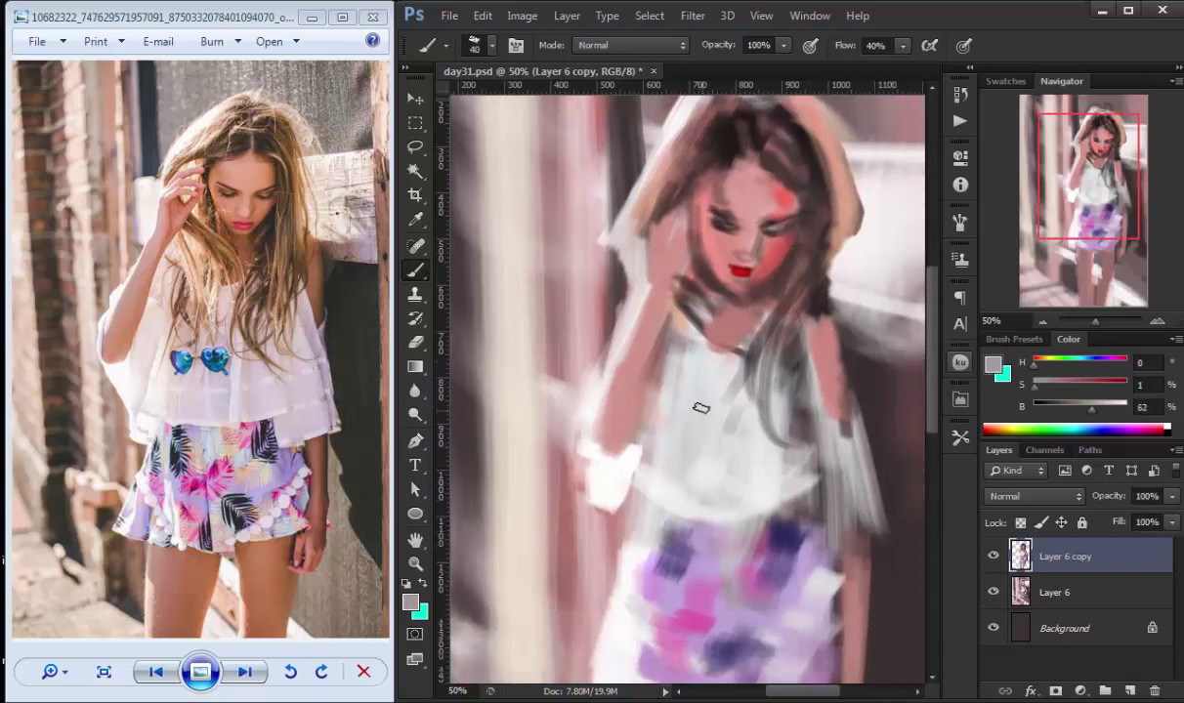
alt+click(598, 440)
mouse_move(586, 420)
mouse_down()
mouse_move(620, 293)
mouse_move(606, 412)
mouse_up()
alt+click(643, 256)
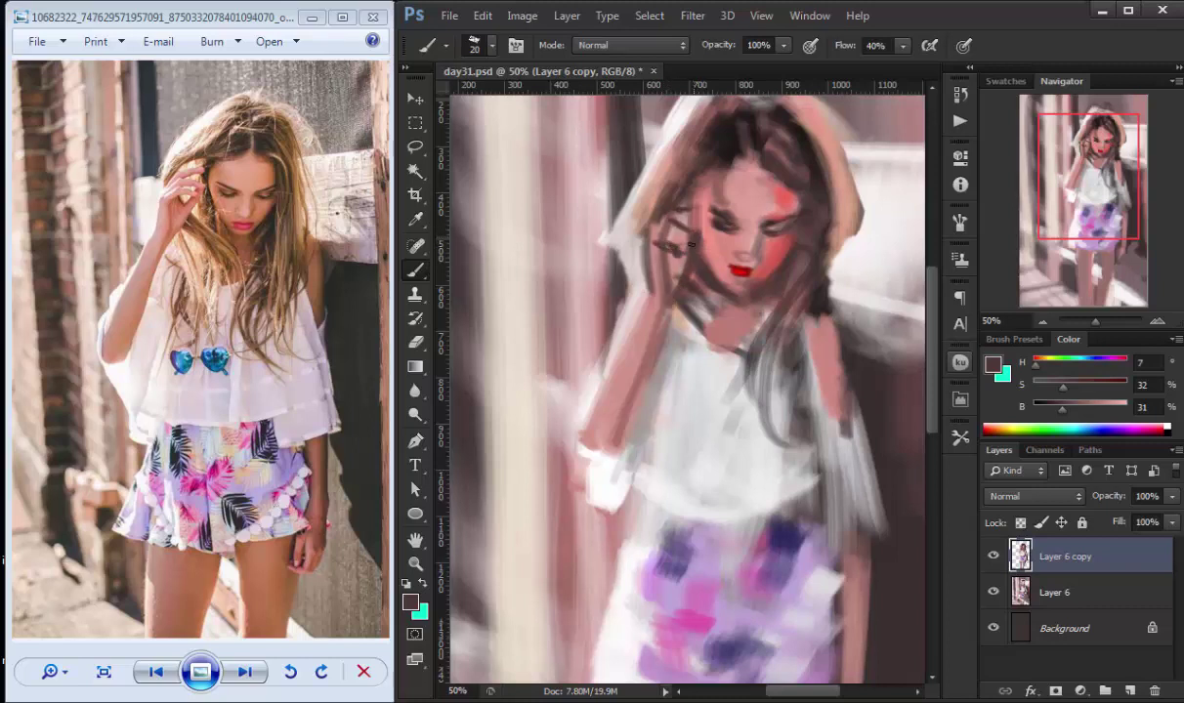
alt+click(729, 241)
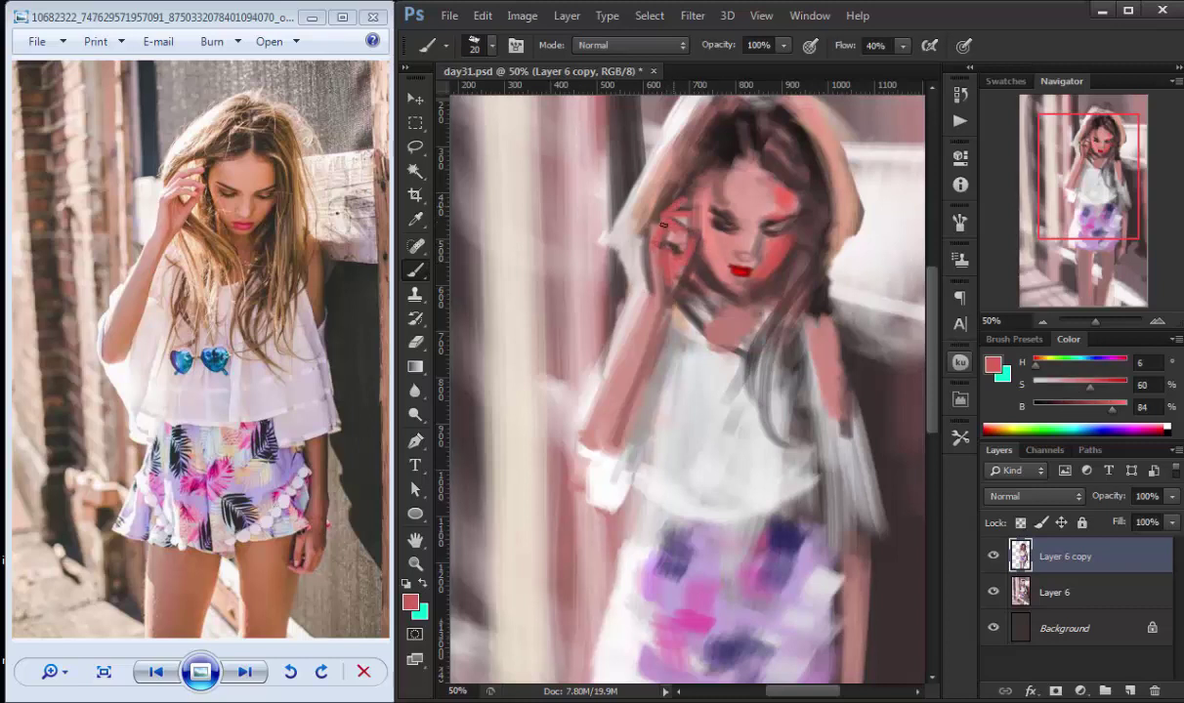
alt+click(652, 243)
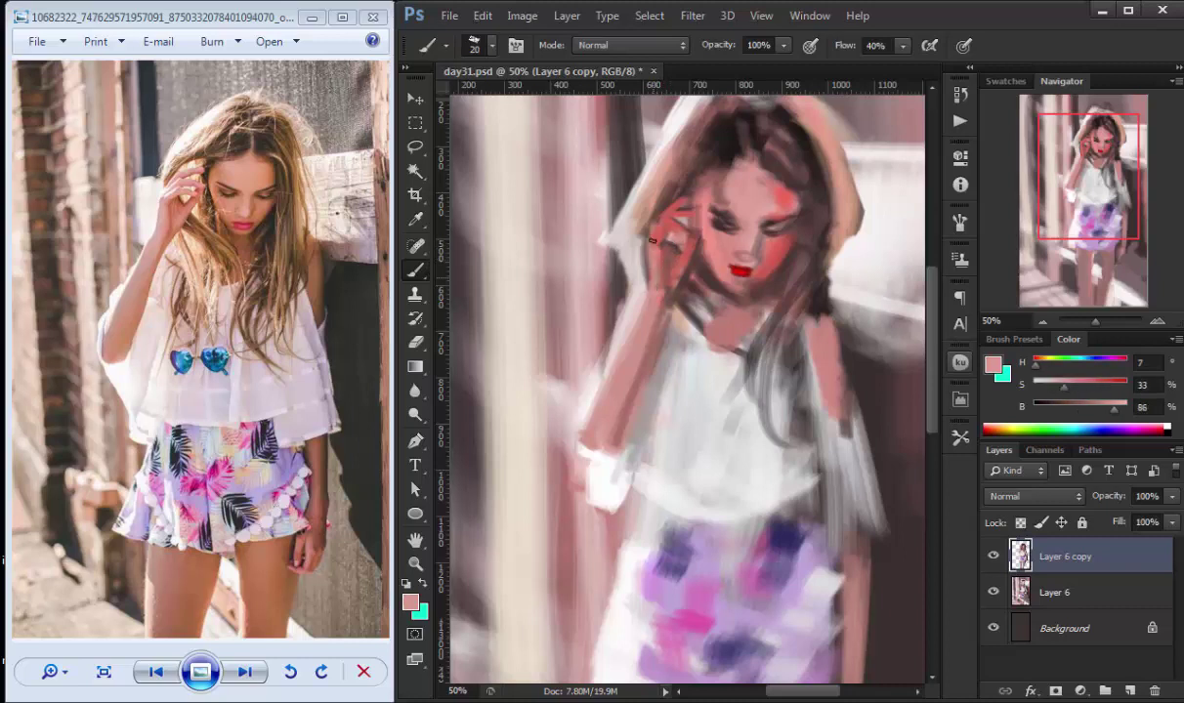
alt+click(635, 381)
key(bracketleft)
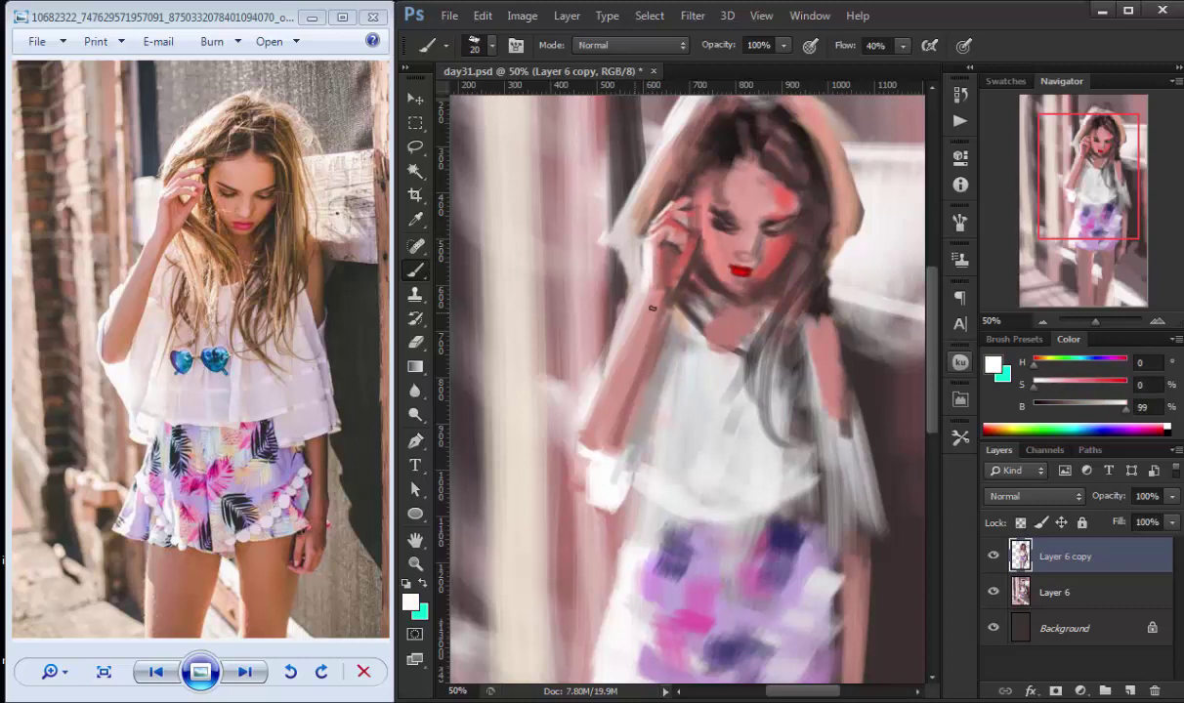
- Lighten the forearm, blouse and waistband with greyish-pink and near-white strokes
drag(652, 308, 584, 426)
mouse_move(586, 473)
mouse_down()
mouse_move(615, 539)
mouse_move(613, 507)
mouse_move(649, 436)
mouse_move(636, 499)
mouse_move(679, 423)
mouse_up()
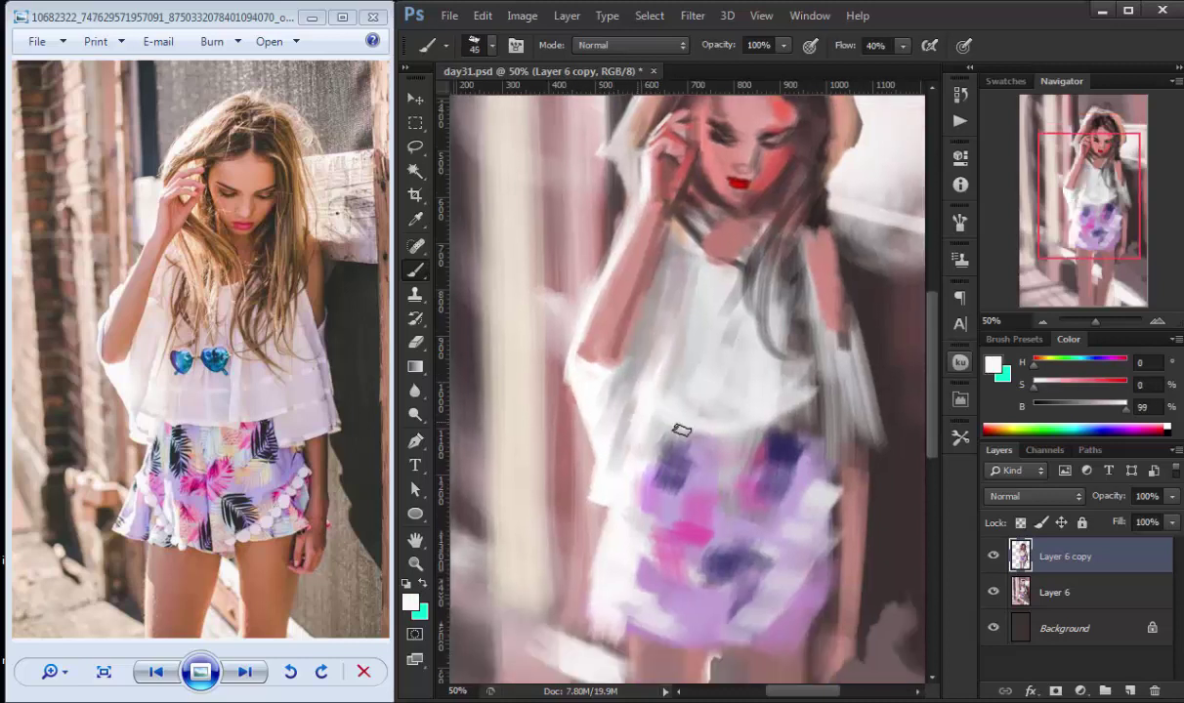
alt+click(637, 380)
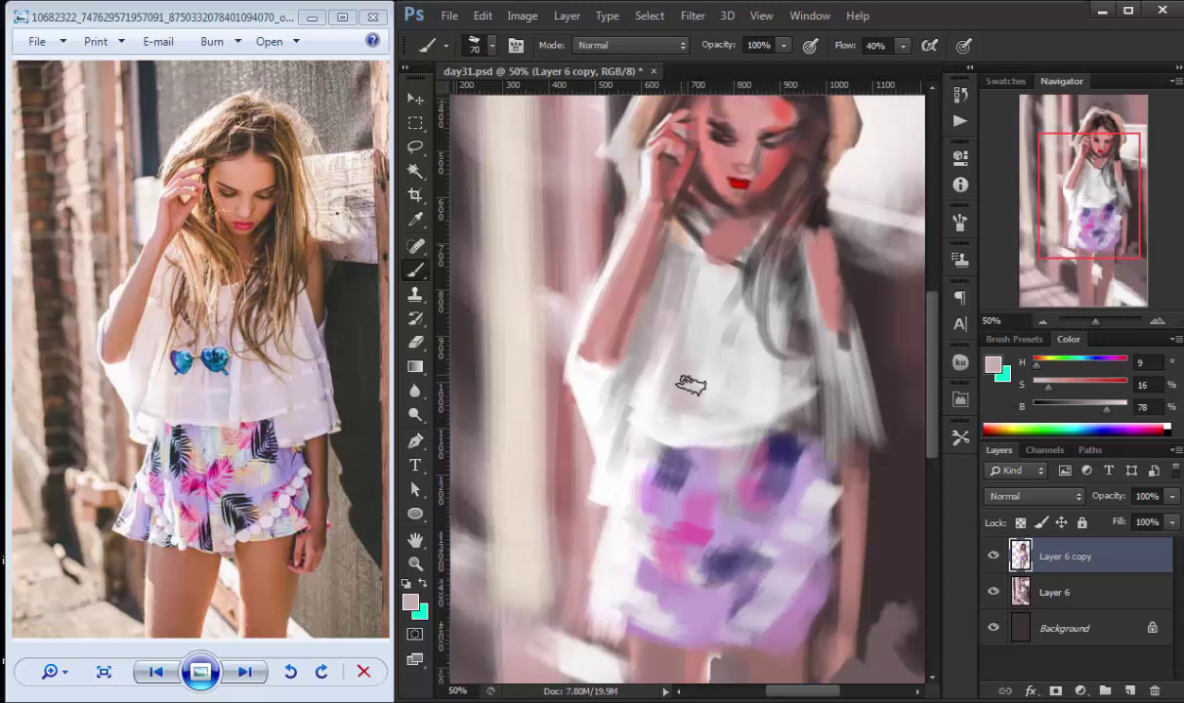
mouse_move(720, 401)
mouse_down()
mouse_move(766, 394)
mouse_move(786, 406)
mouse_move(835, 349)
mouse_move(832, 424)
mouse_move(757, 435)
mouse_up()
alt+click(700, 426)
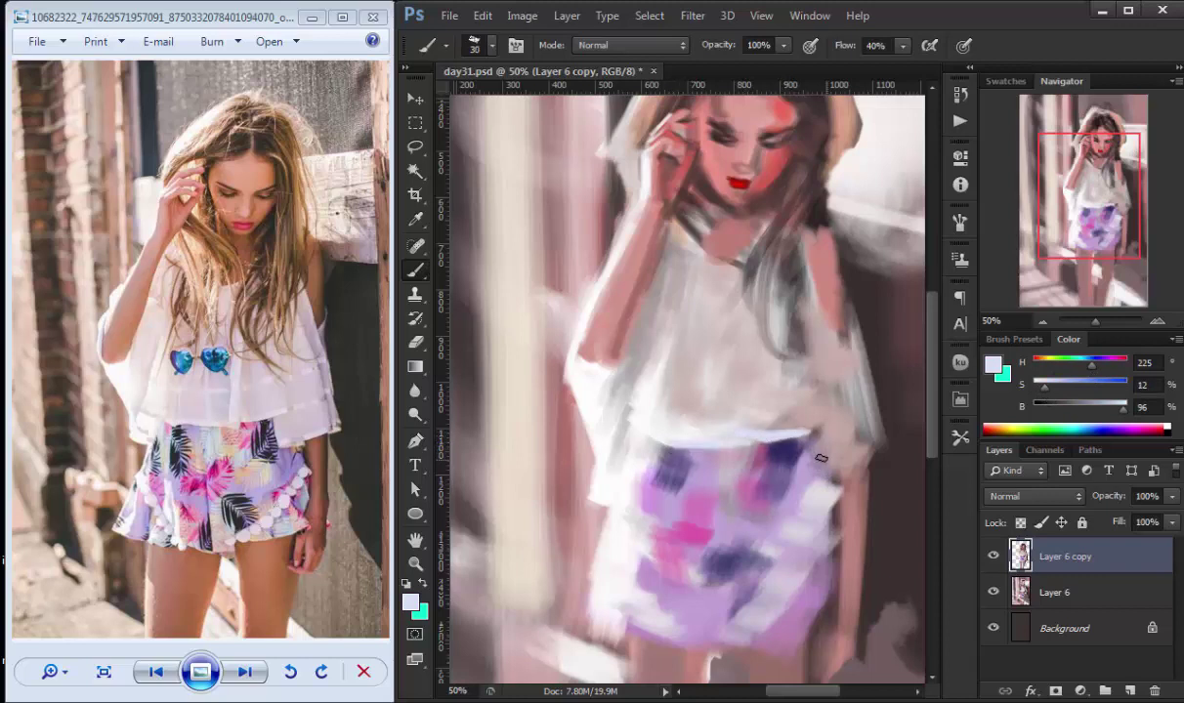
drag(845, 461, 829, 420)
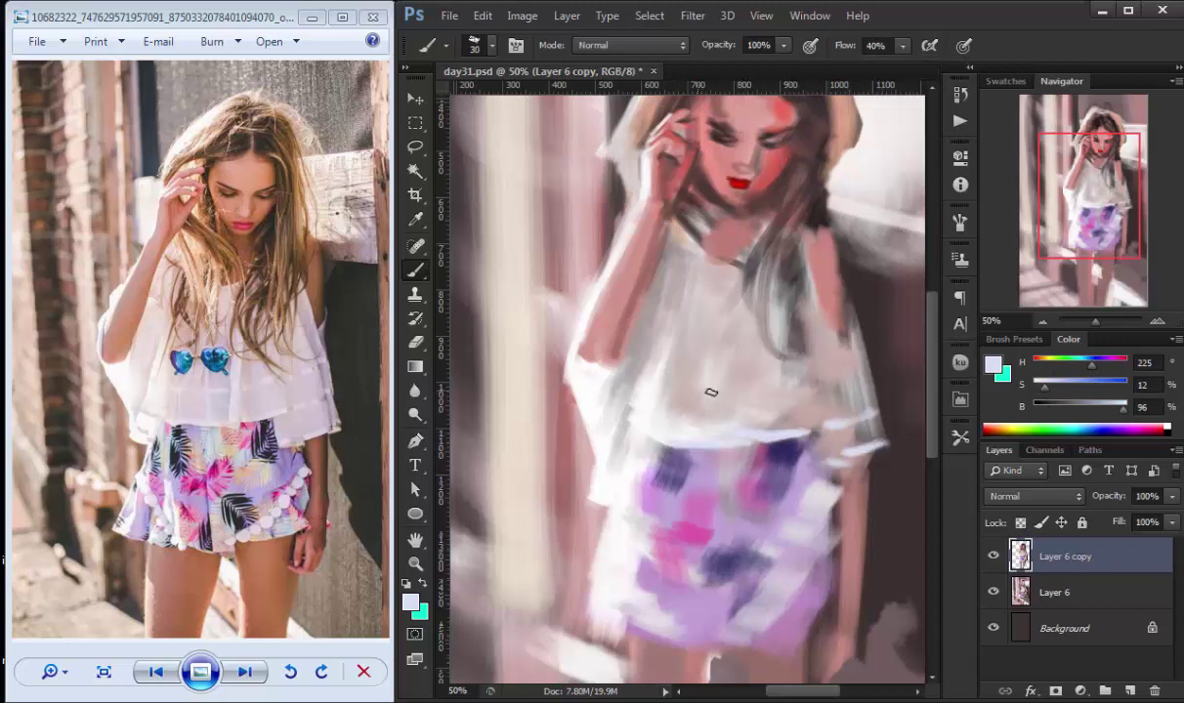
drag(810, 275, 772, 337)
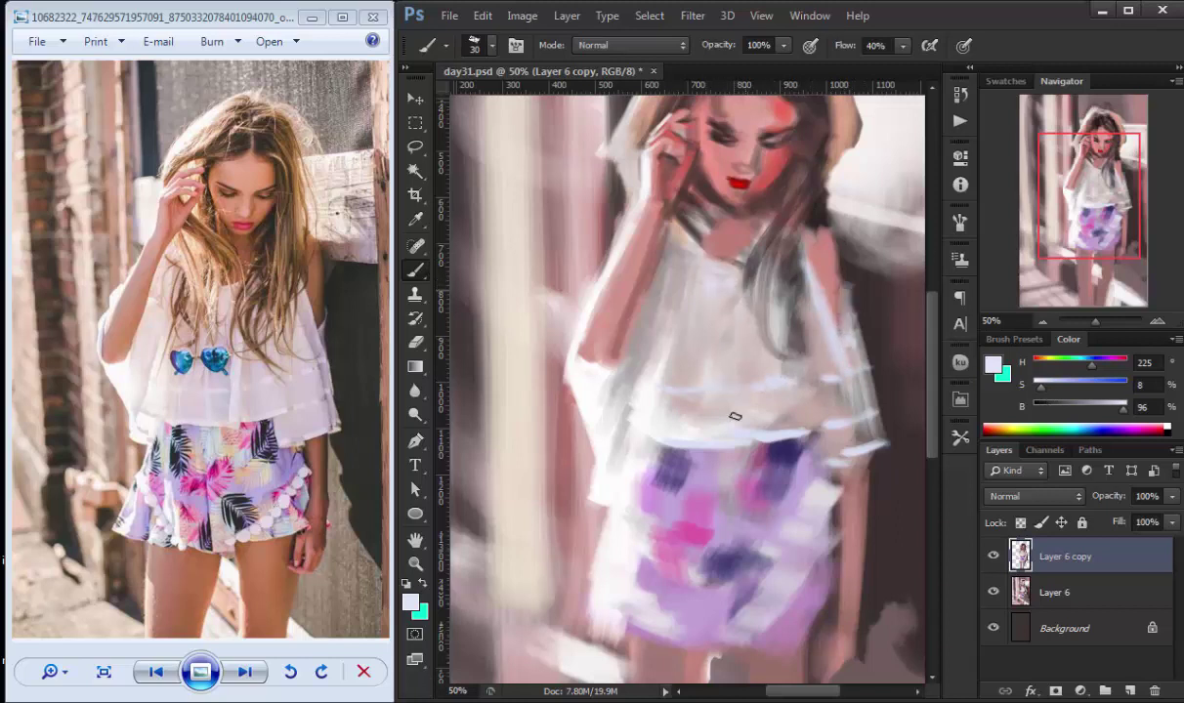
drag(734, 416, 740, 406)
- Paint dark brown hair strands falling down the chest and over the shoulders
alt+click(815, 210)
mouse_move(635, 207)
mouse_down()
mouse_move(618, 371)
mouse_move(629, 336)
mouse_up()
drag(676, 196, 650, 303)
drag(721, 210, 737, 350)
mouse_move(734, 256)
mouse_down()
mouse_move(732, 361)
mouse_move(735, 304)
mouse_up()
drag(683, 293, 713, 396)
drag(659, 161, 620, 252)
mouse_move(674, 122)
mouse_down()
mouse_move(611, 234)
mouse_move(625, 303)
mouse_up()
alt+click(703, 195)
- Add dark and near-white fine hair strands at the top, plus light strokes left of the hair
drag(742, 176, 761, 264)
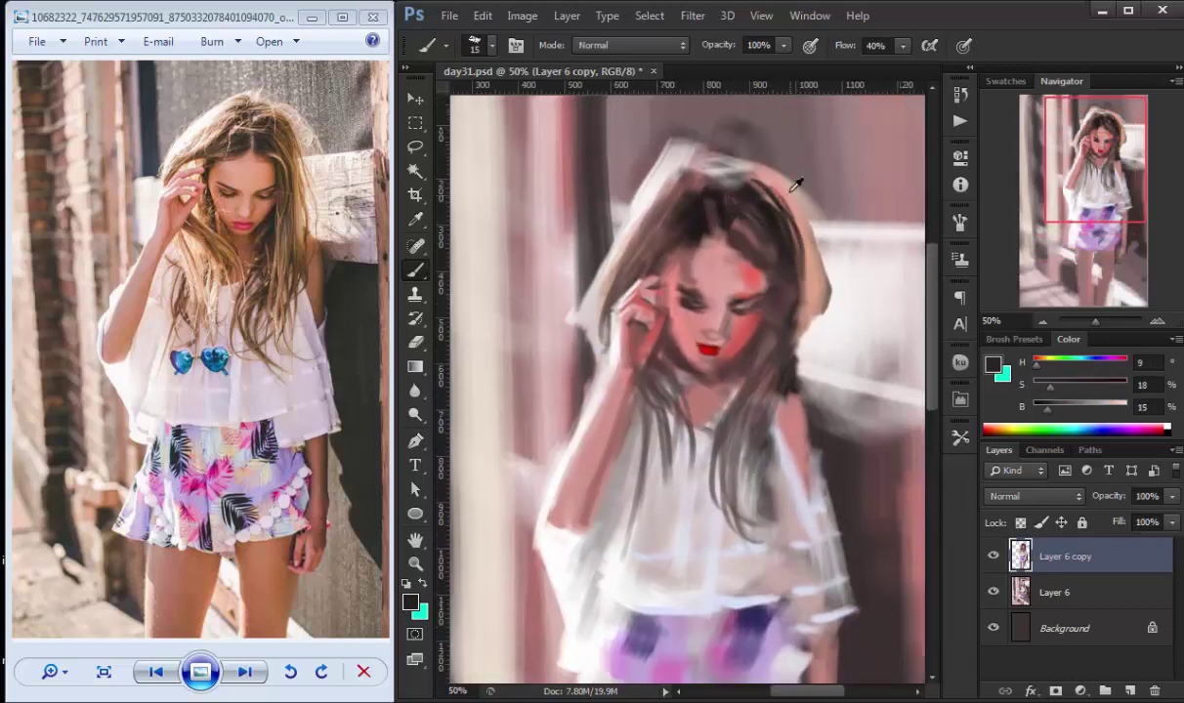
alt+click(795, 186)
key(bracketleft)
key(bracketleft)
key(bracketleft)
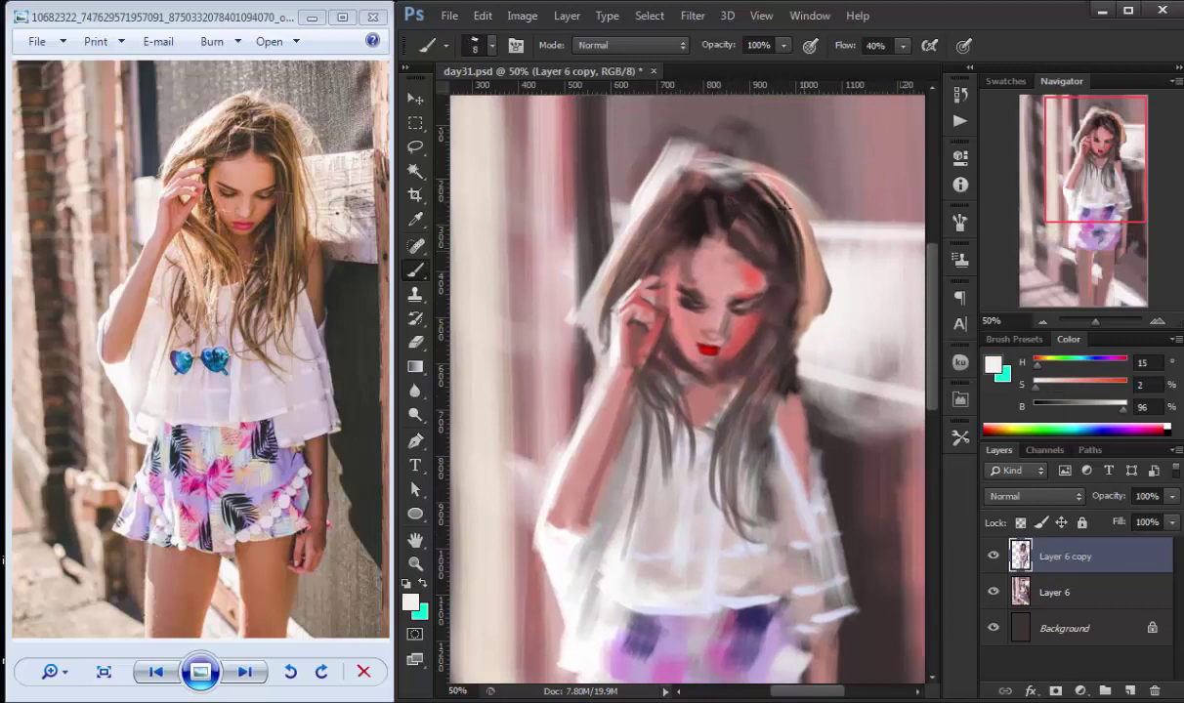
drag(793, 232, 770, 280)
alt+click(797, 359)
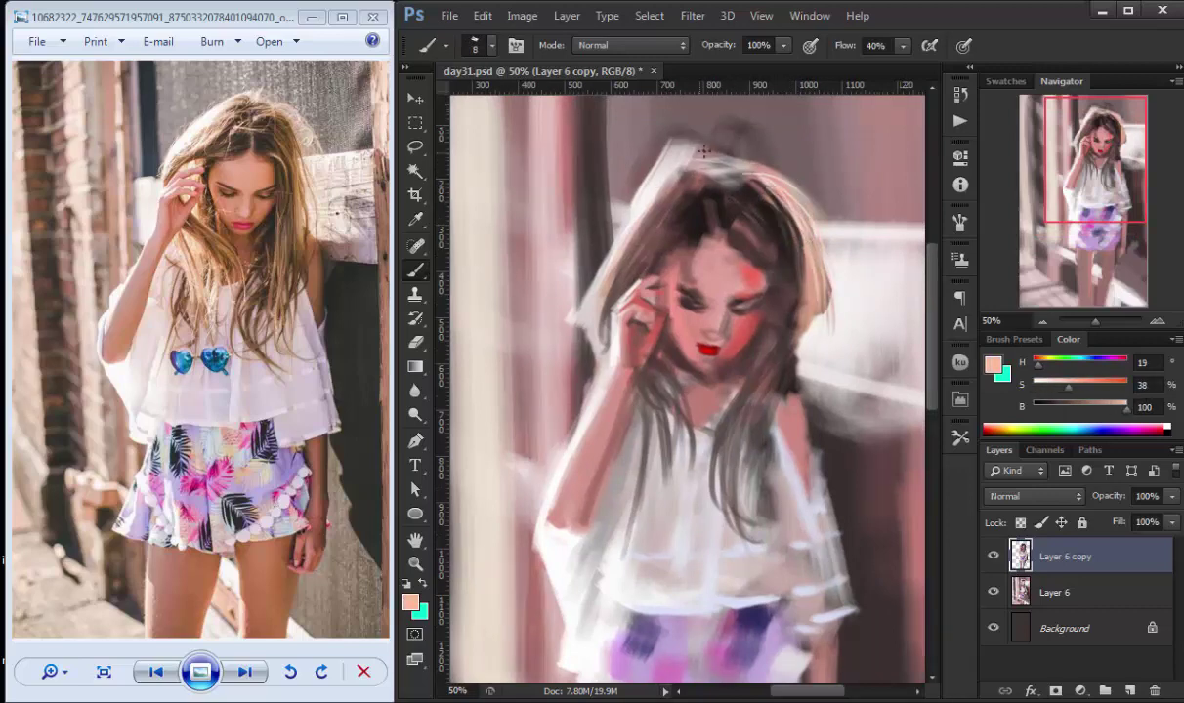
drag(625, 177, 547, 288)
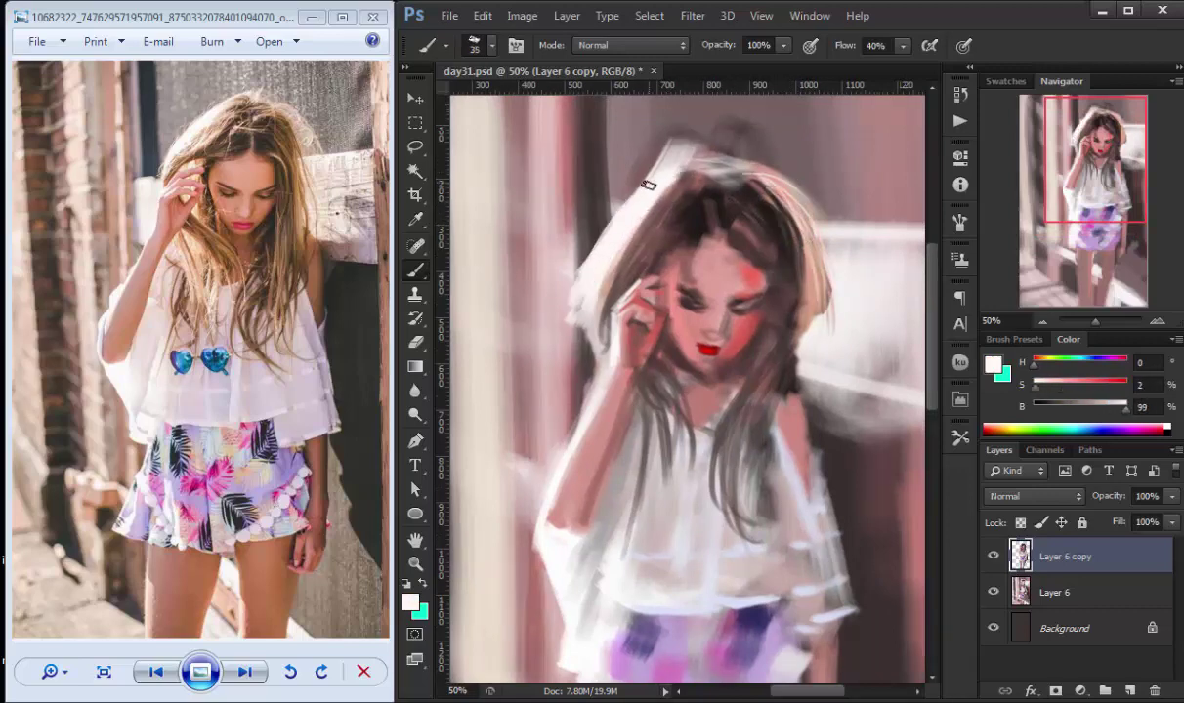
- On Layer 6, cover the white patch with greyish brown and darken the background beside the hair
key(e)
click(1054, 592)
alt+click(648, 212)
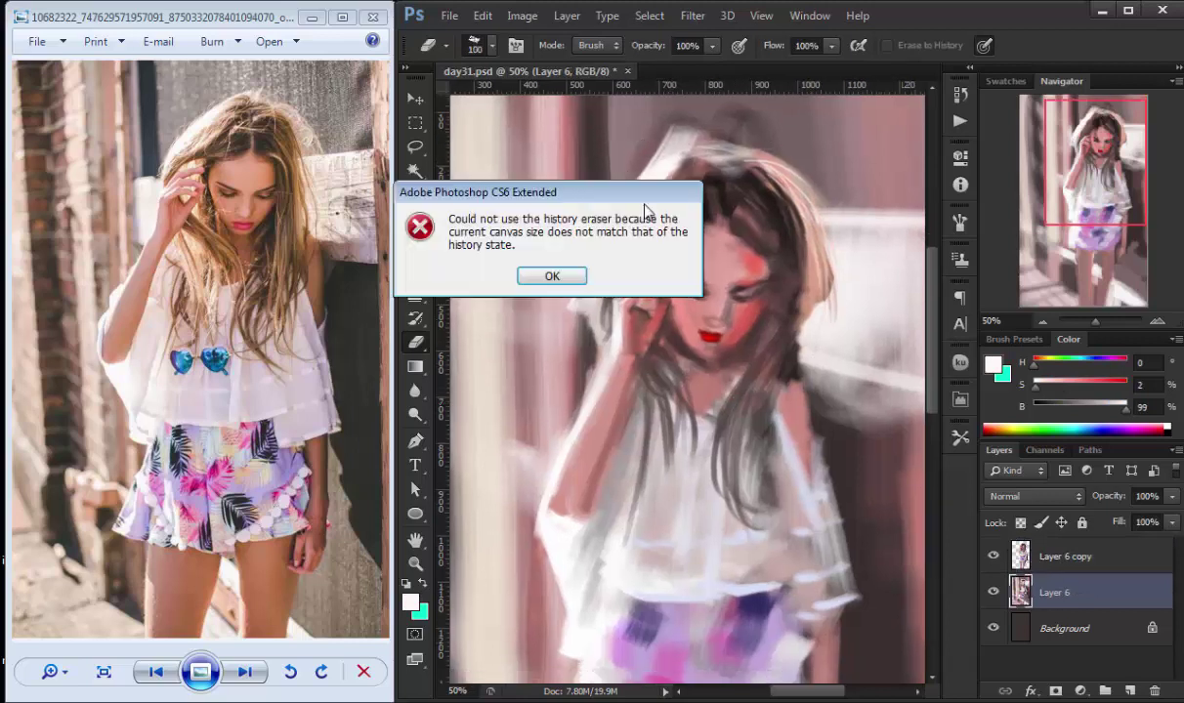
key(Return)
key(b)
alt+click(664, 159)
key(bracketright)
key(bracketright)
key(bracketright)
drag(625, 176, 748, 151)
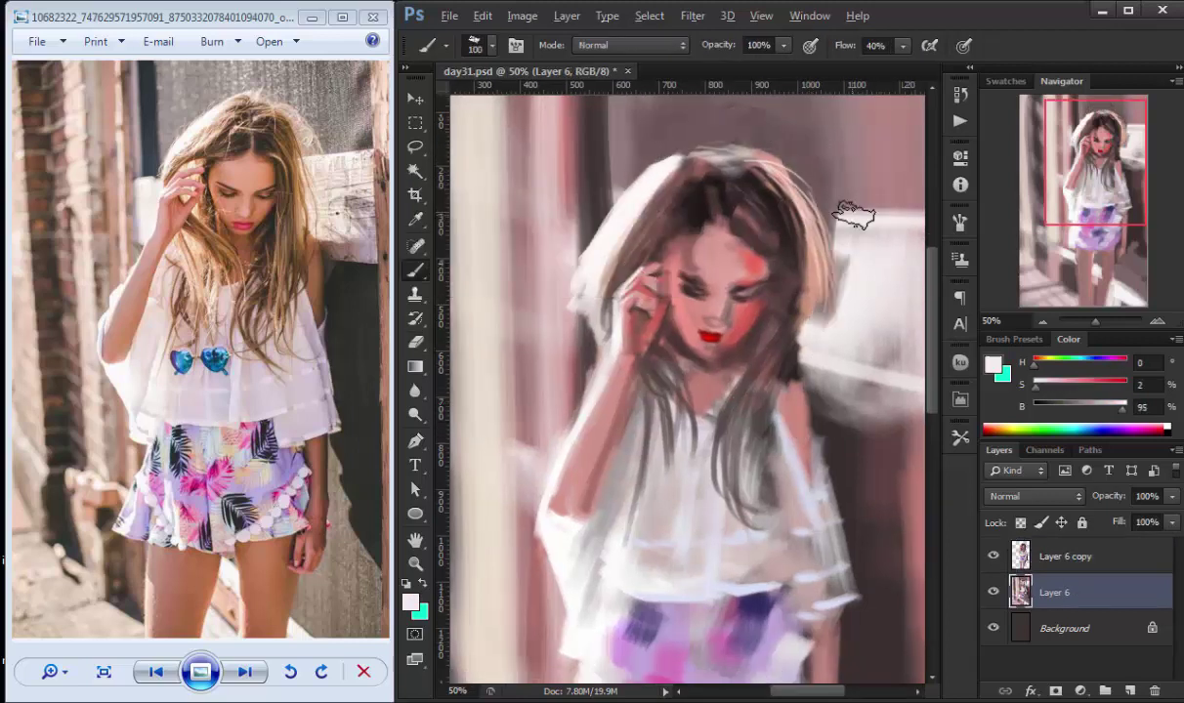
alt+click(835, 138)
mouse_move(835, 137)
mouse_down()
mouse_move(885, 180)
mouse_move(903, 272)
mouse_move(772, 264)
mouse_up()
alt+click(771, 259)
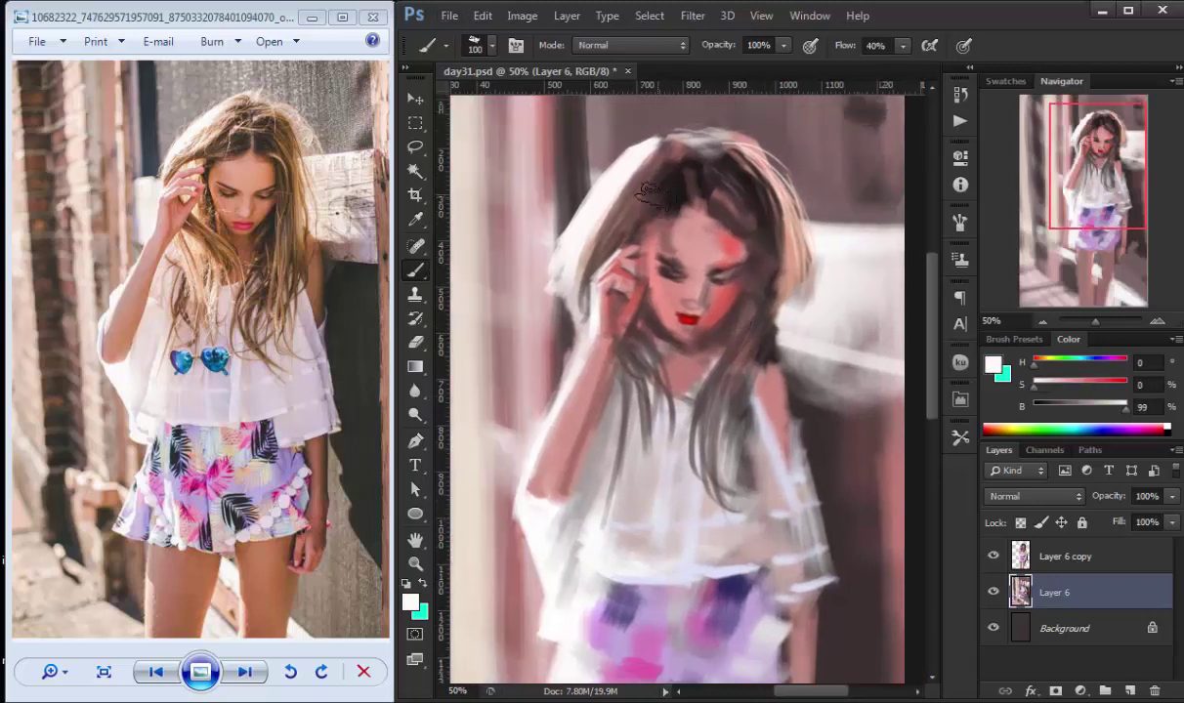
- On Layer 6 copy, paint light pink and golden highlight strands in the hair near the cheek
alt+click(611, 195)
key(alt+bracketright)
key(bracketleft)
key(bracketleft)
key(bracketleft)
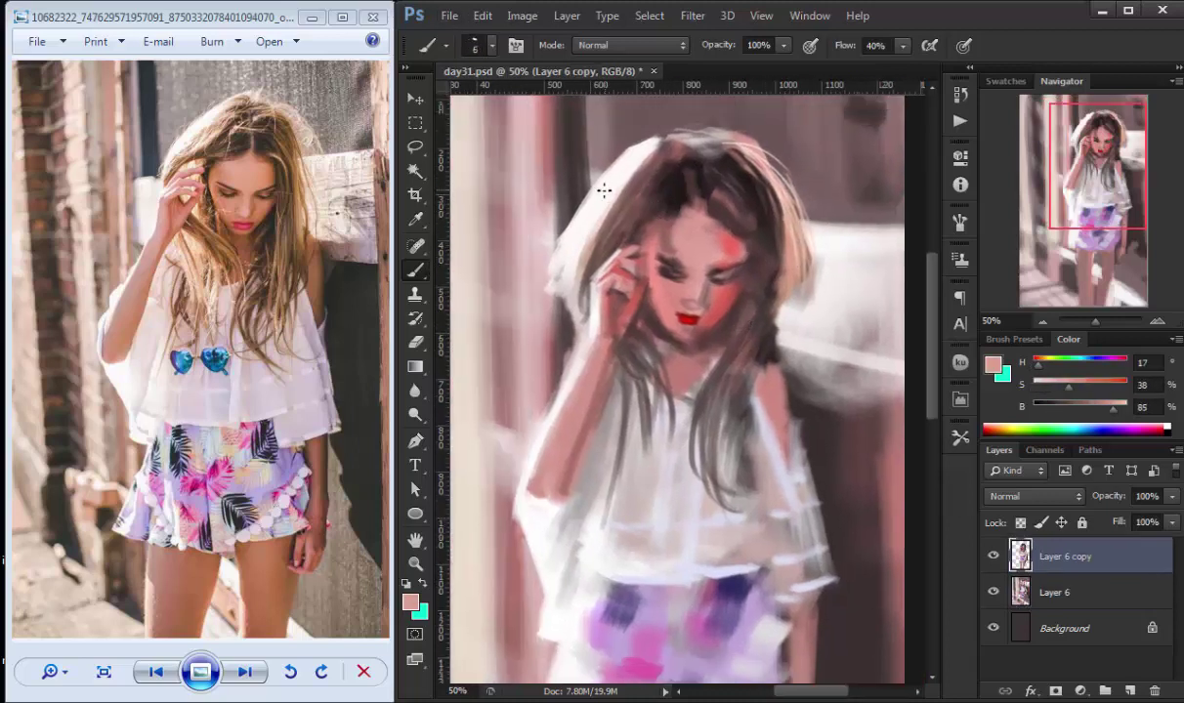
drag(1112, 404, 1129, 403)
drag(610, 229, 567, 256)
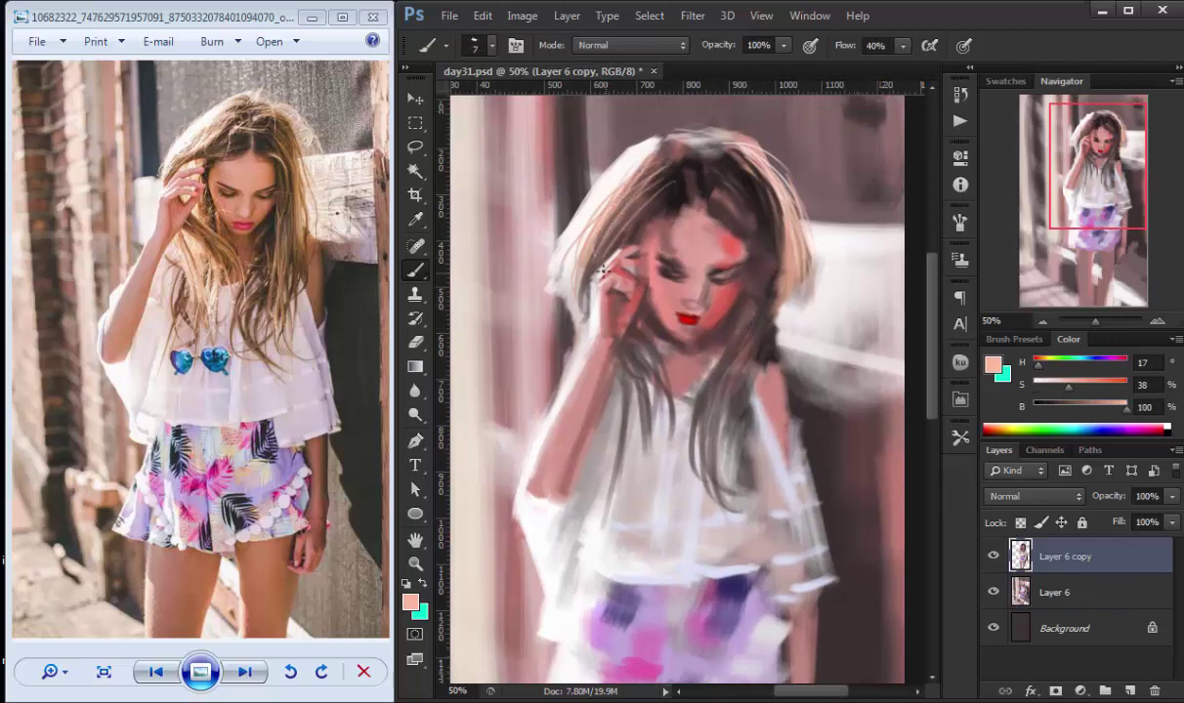
key(bracketright)
mouse_move(586, 161)
mouse_down()
mouse_move(555, 262)
mouse_move(564, 301)
mouse_up()
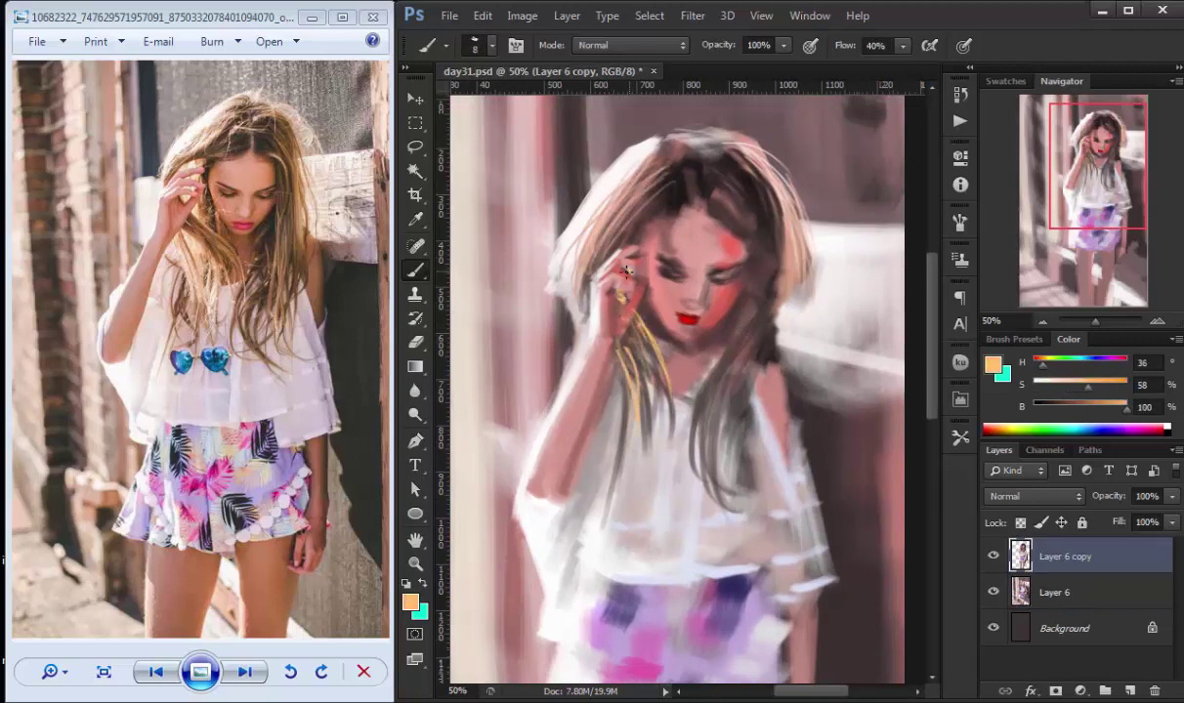
key(bracketright)
key(bracketright)
key(bracketright)
drag(600, 322, 635, 386)
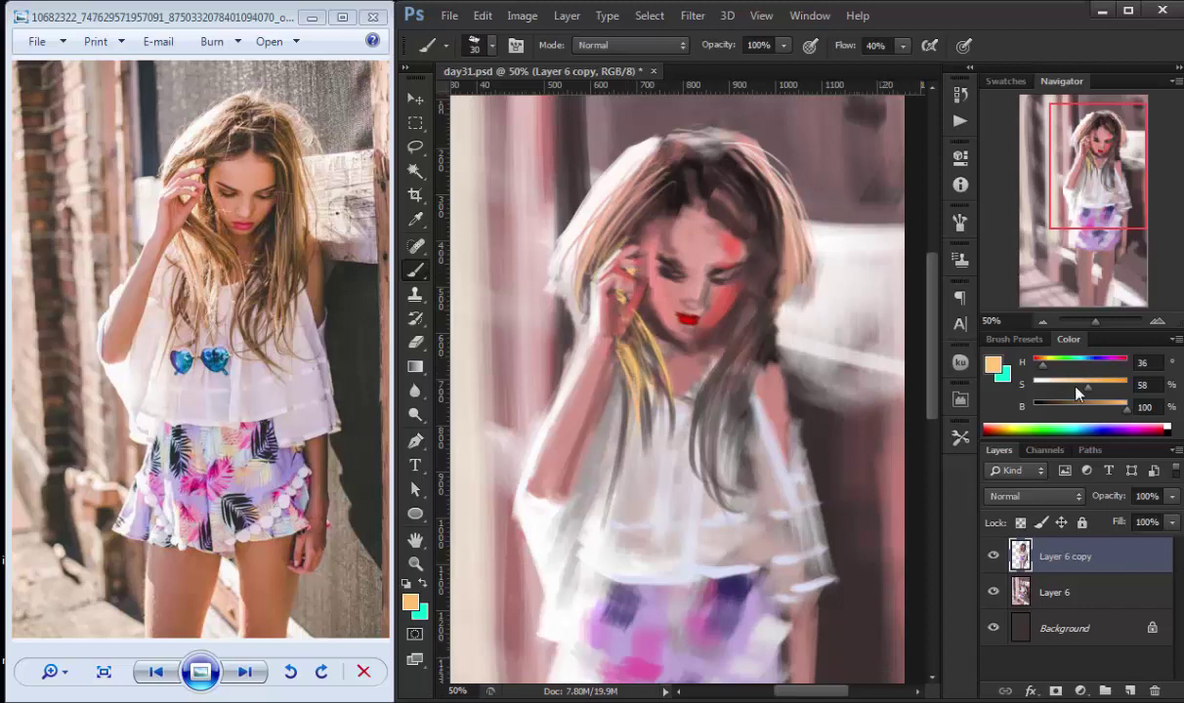
- Darken hair beside the hand and add peach strands right of the face with dark dabs on top
alt+click(637, 320)
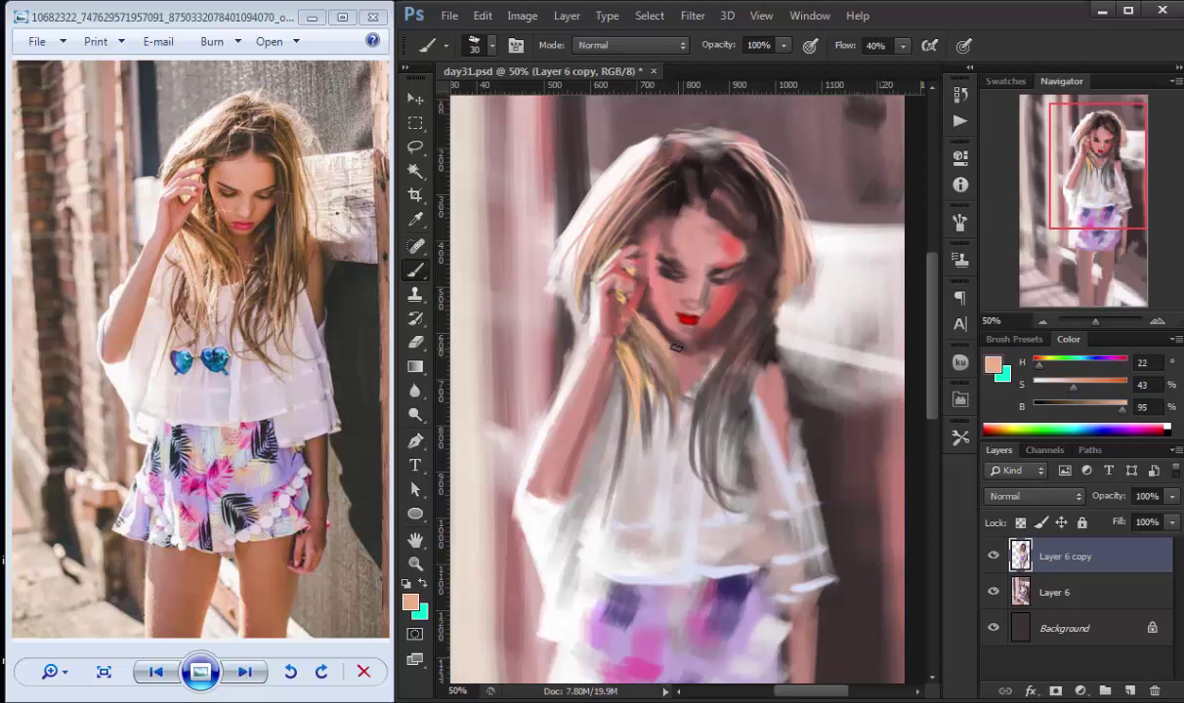
alt+click(617, 302)
drag(617, 293, 659, 386)
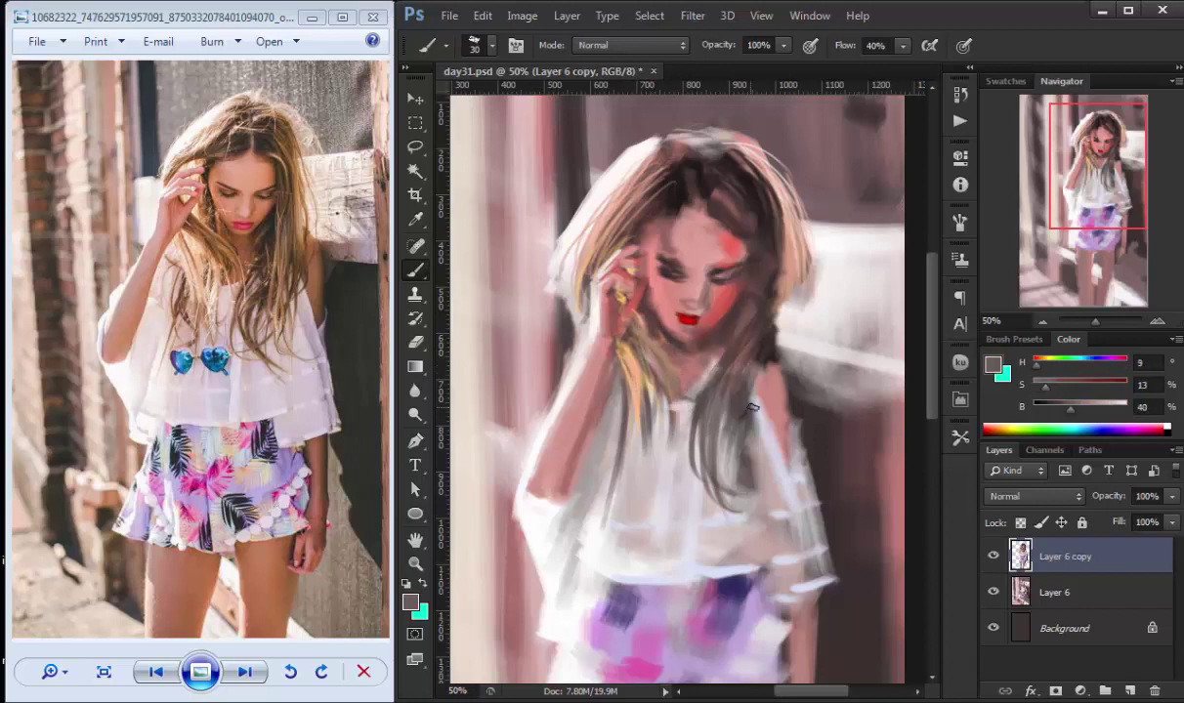
drag(718, 317, 684, 449)
alt+click(708, 386)
drag(733, 244, 679, 444)
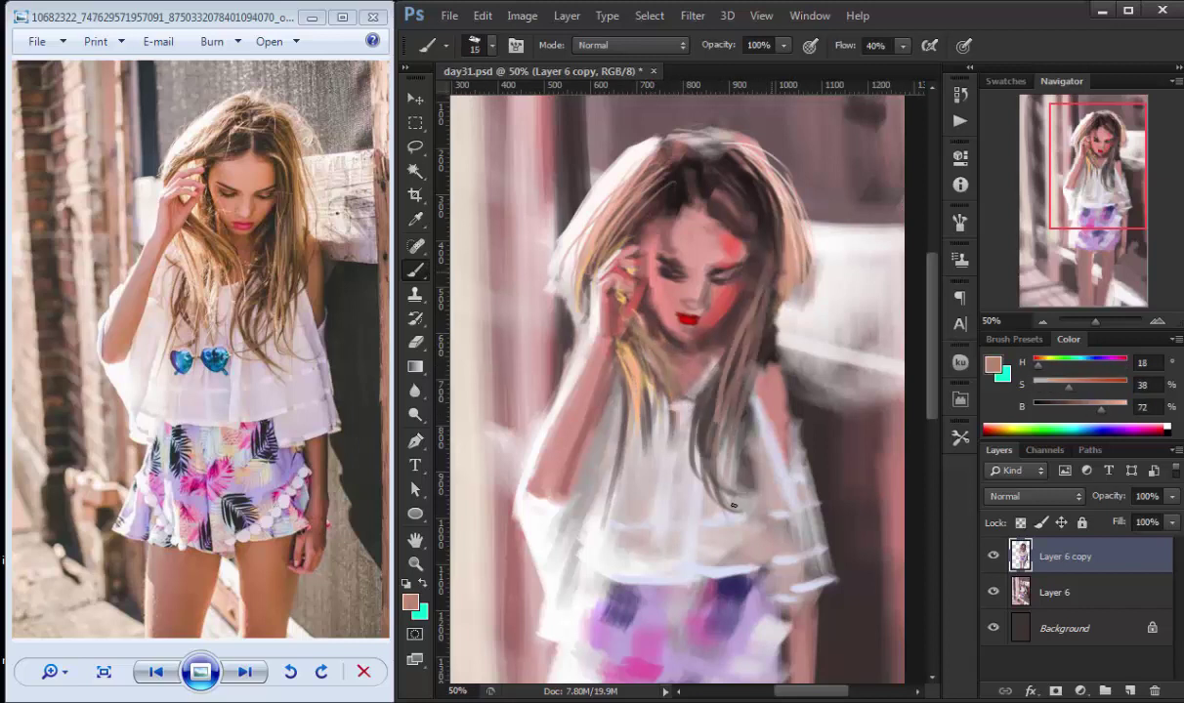
alt+click(708, 391)
key(bracketright)
drag(693, 185, 733, 274)
mouse_move(698, 161)
mouse_down()
mouse_move(743, 254)
mouse_move(708, 317)
mouse_up()
alt+click(698, 230)
alt+click(714, 196)
- Repaint the crown with pink, darker brown and near-white strokes
key(bracketright)
key(bracketright)
key(bracketright)
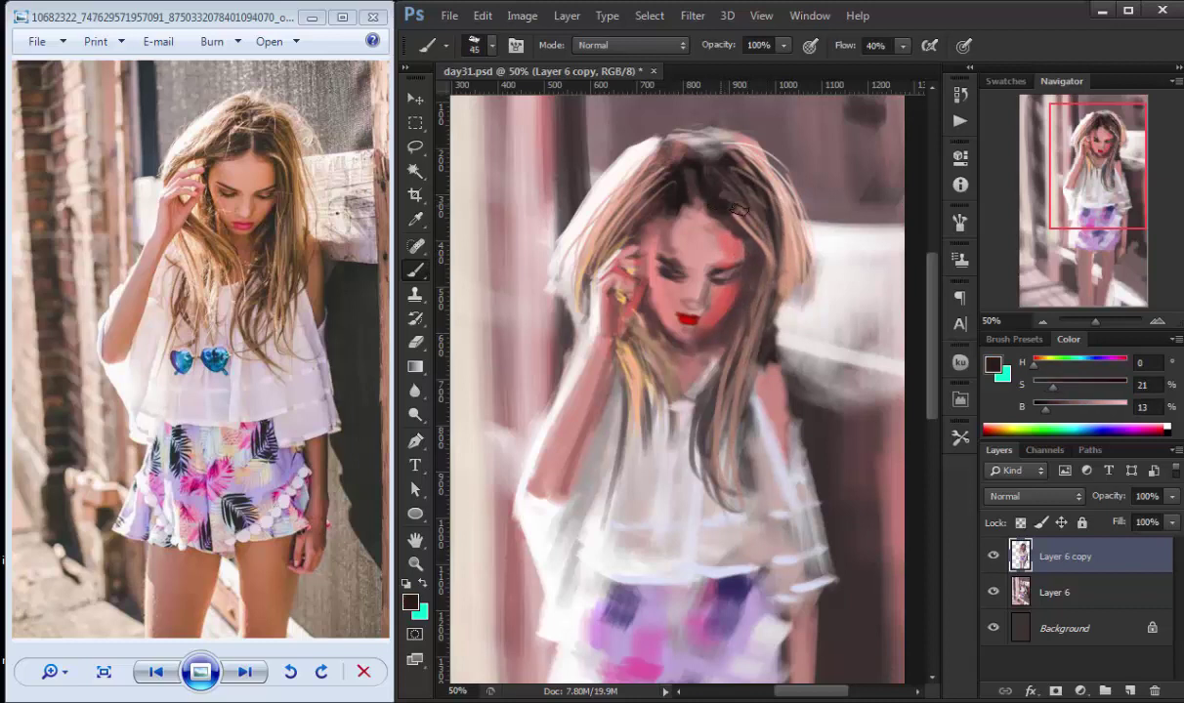
alt+click(703, 186)
mouse_move(674, 200)
mouse_down()
mouse_move(722, 147)
mouse_move(718, 181)
mouse_move(723, 156)
mouse_up()
alt+click(703, 195)
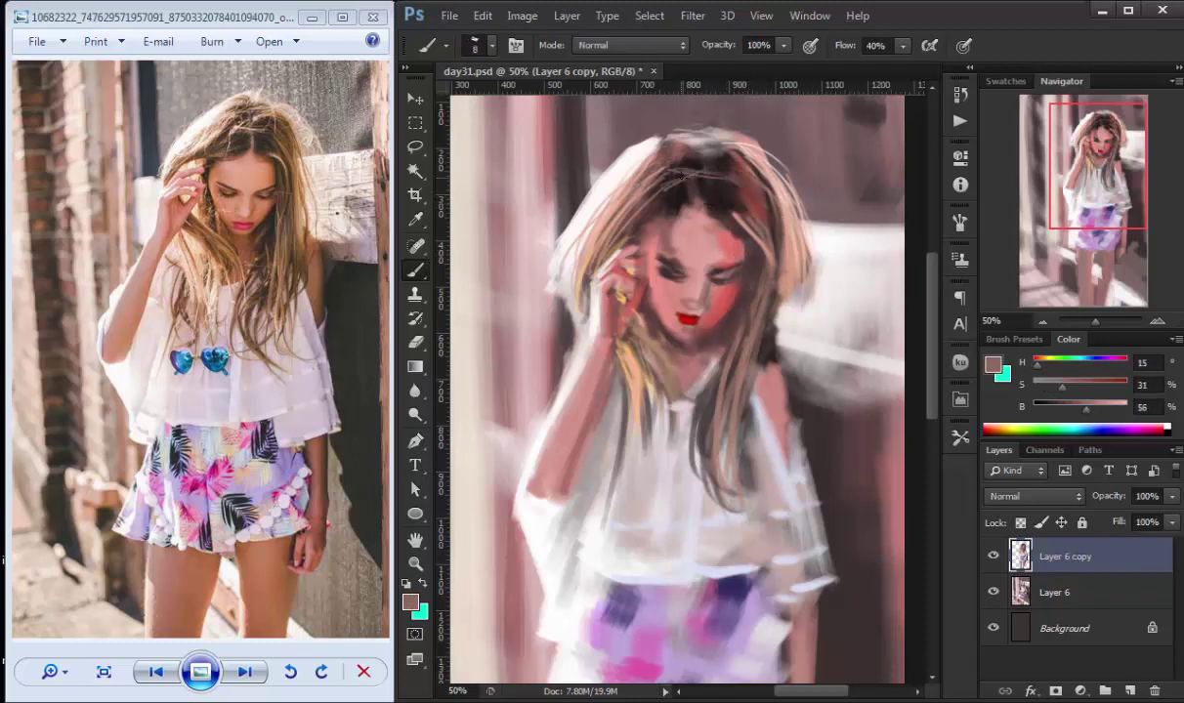
drag(633, 158, 711, 117)
alt+click(688, 173)
drag(703, 263, 654, 234)
- Paint pinkish hair strands down the right shoulder and over the blouse
alt+click(747, 181)
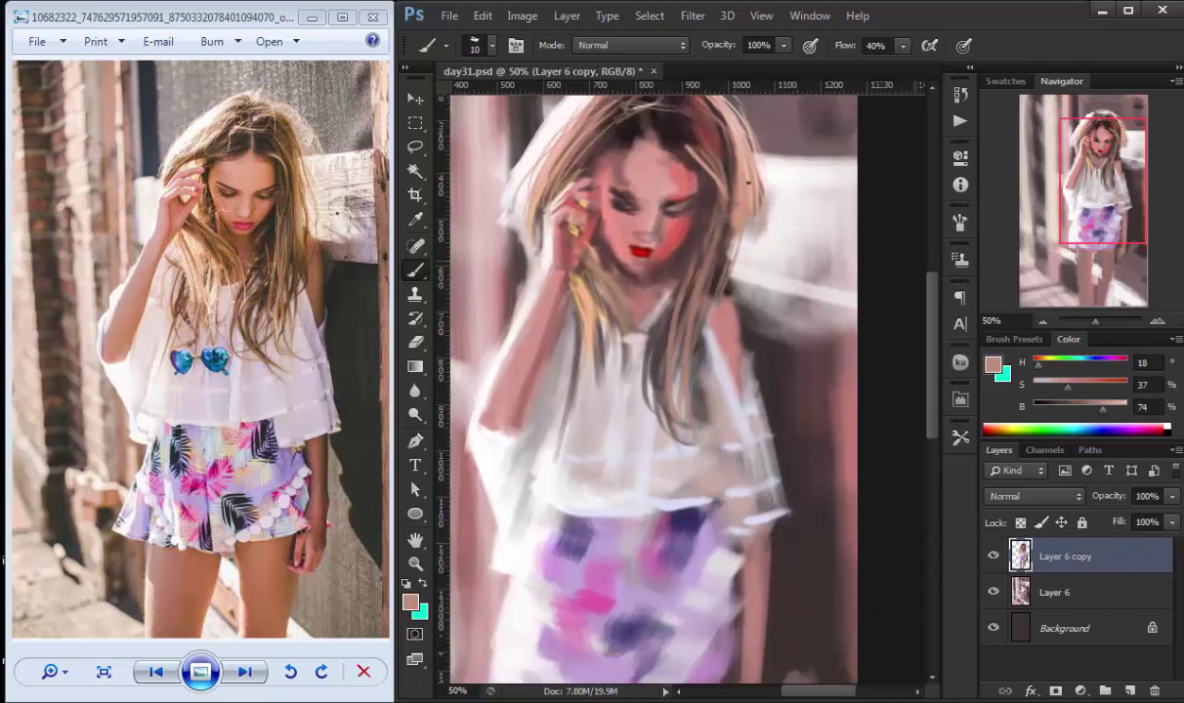
alt+click(742, 313)
drag(723, 283, 708, 381)
drag(718, 322, 699, 430)
alt+click(771, 495)
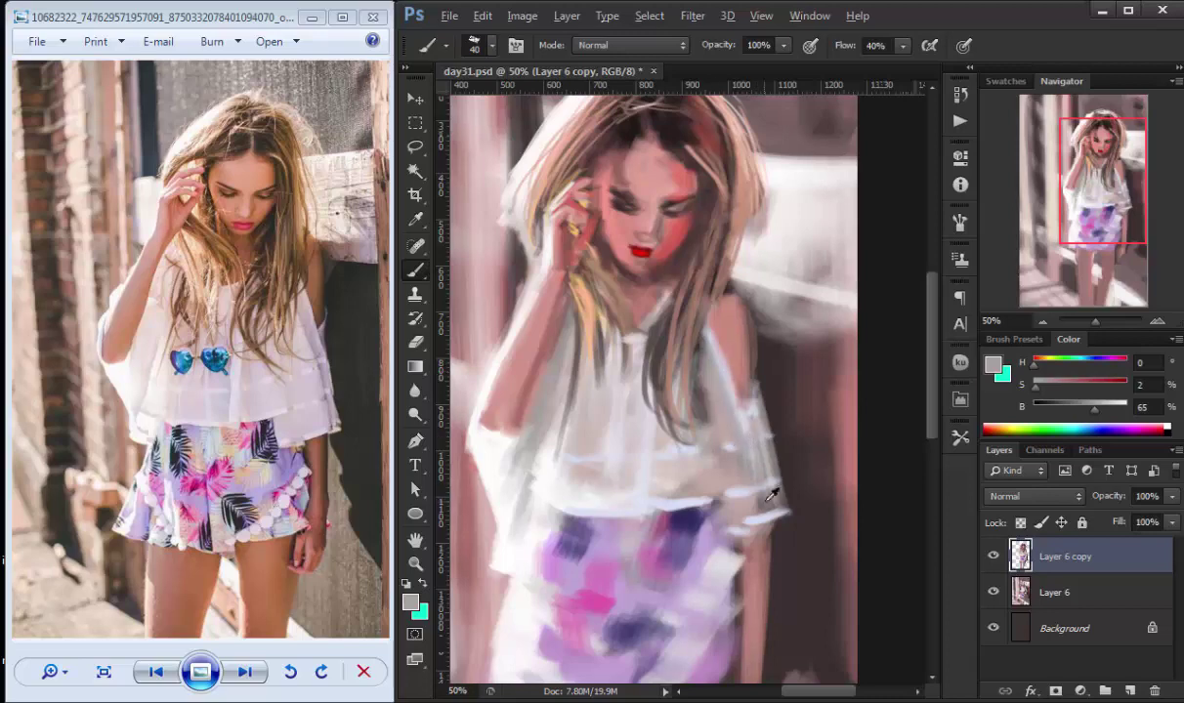
alt+click(708, 427)
- On a new Layer 7, paint a dark purple palm-leaf hatch on the shorts
drag(598, 587, 667, 412)
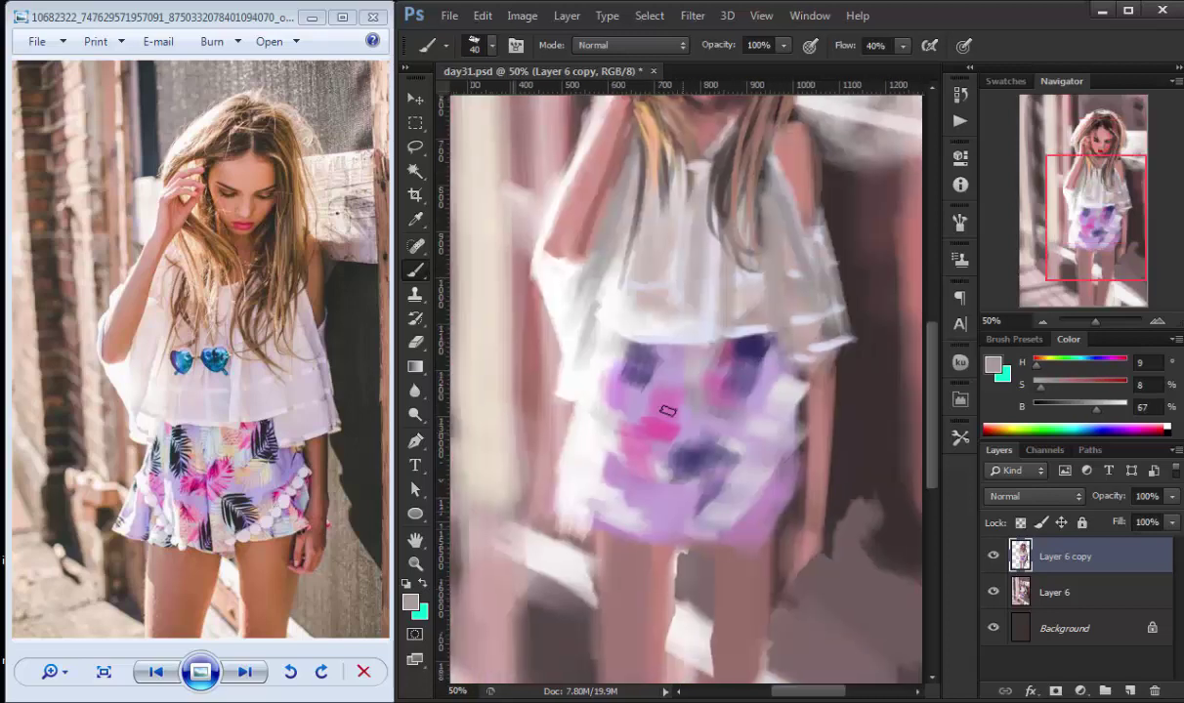
alt+click(702, 455)
click(1129, 691)
alt+click(725, 381)
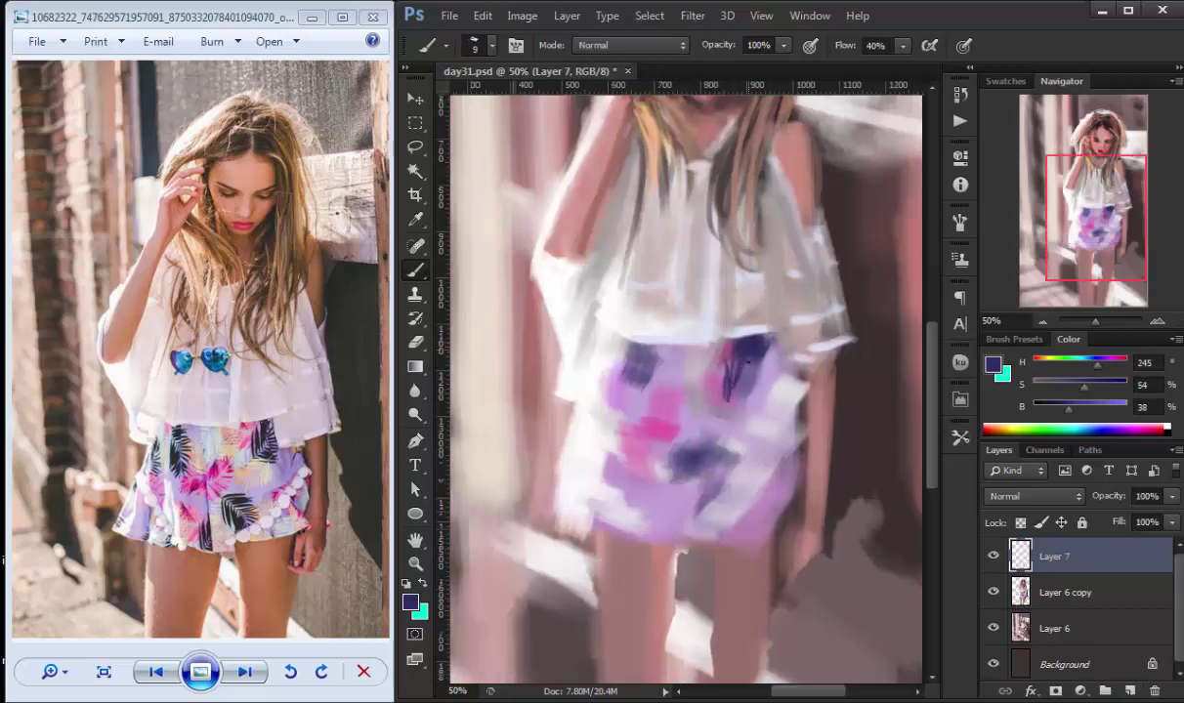
drag(744, 332, 689, 381)
- Move the leaf strokes and place rotated copies lower left on the shorts with Free Transform
key(m)
key(v)
mouse_move(701, 330)
mouse_down()
mouse_move(792, 412)
mouse_move(652, 391)
mouse_move(717, 463)
mouse_move(728, 513)
mouse_up()
key(ctrl+t)
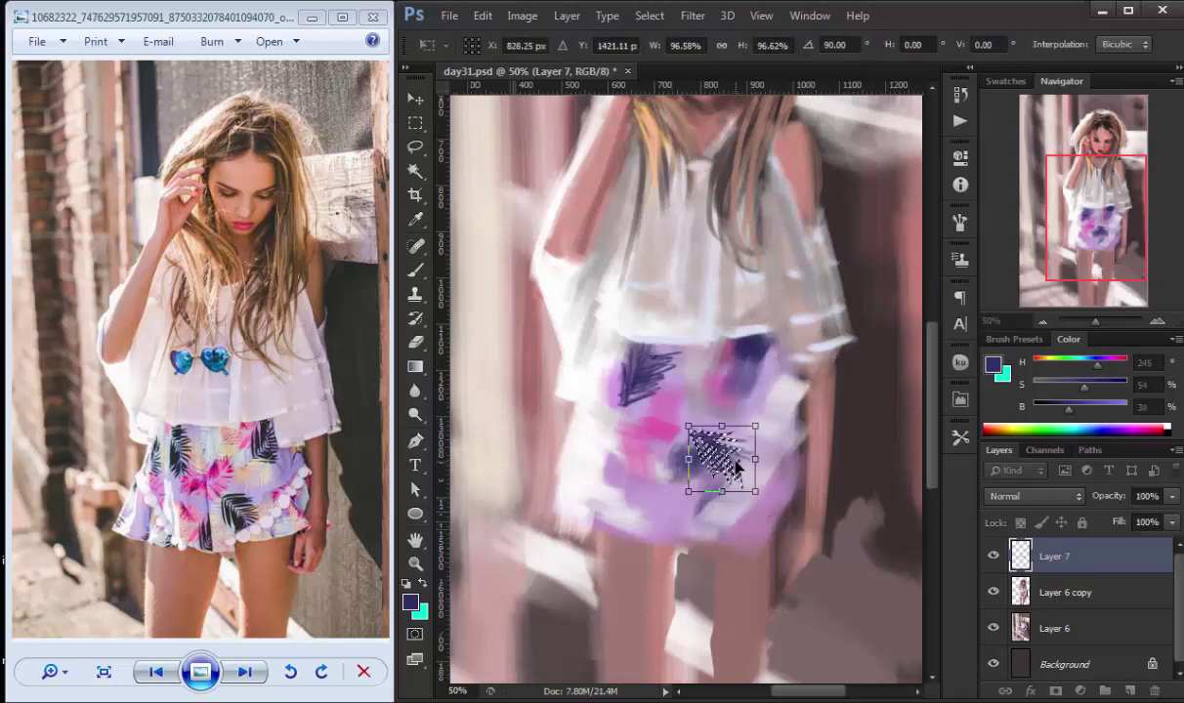
key(Return)
mouse_move(698, 451)
mouse_down()
mouse_move(644, 485)
mouse_move(604, 382)
mouse_up()
key(ctrl+t)
drag(644, 459, 625, 508)
key(Return)
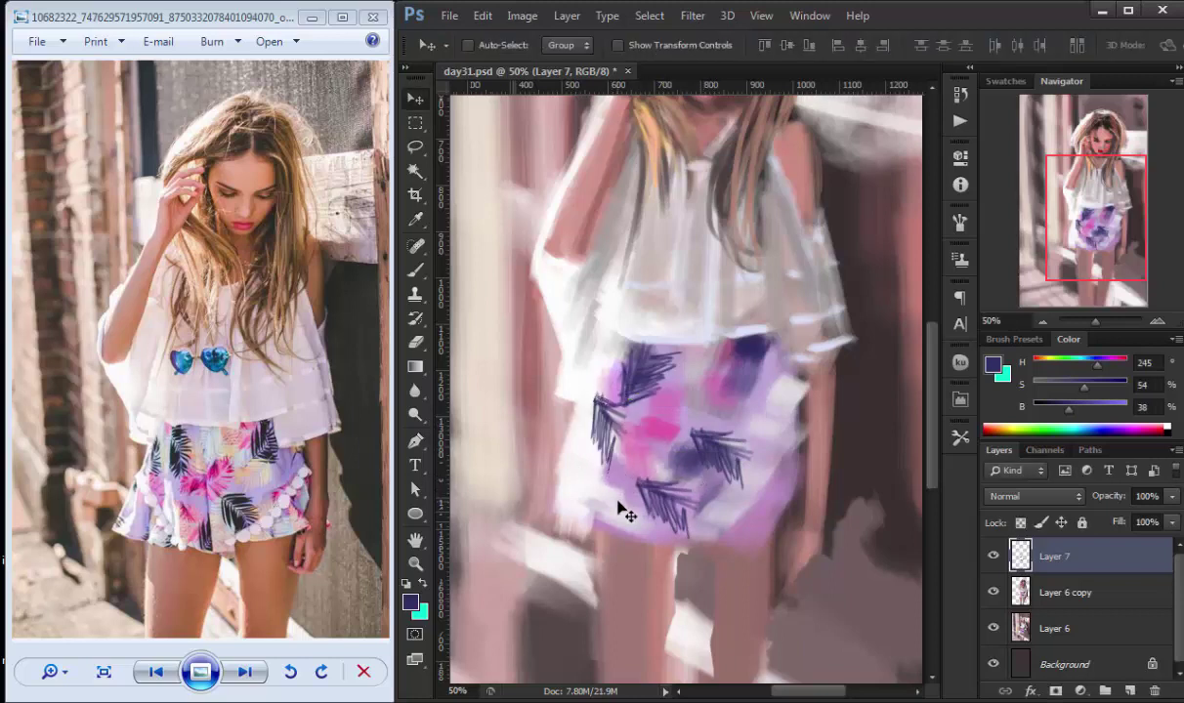
- Erase excess parts of the left and bottom leaf strokes
key(e)
mouse_move(591, 371)
mouse_down()
mouse_move(603, 439)
mouse_move(625, 441)
mouse_up()
drag(625, 493, 669, 527)
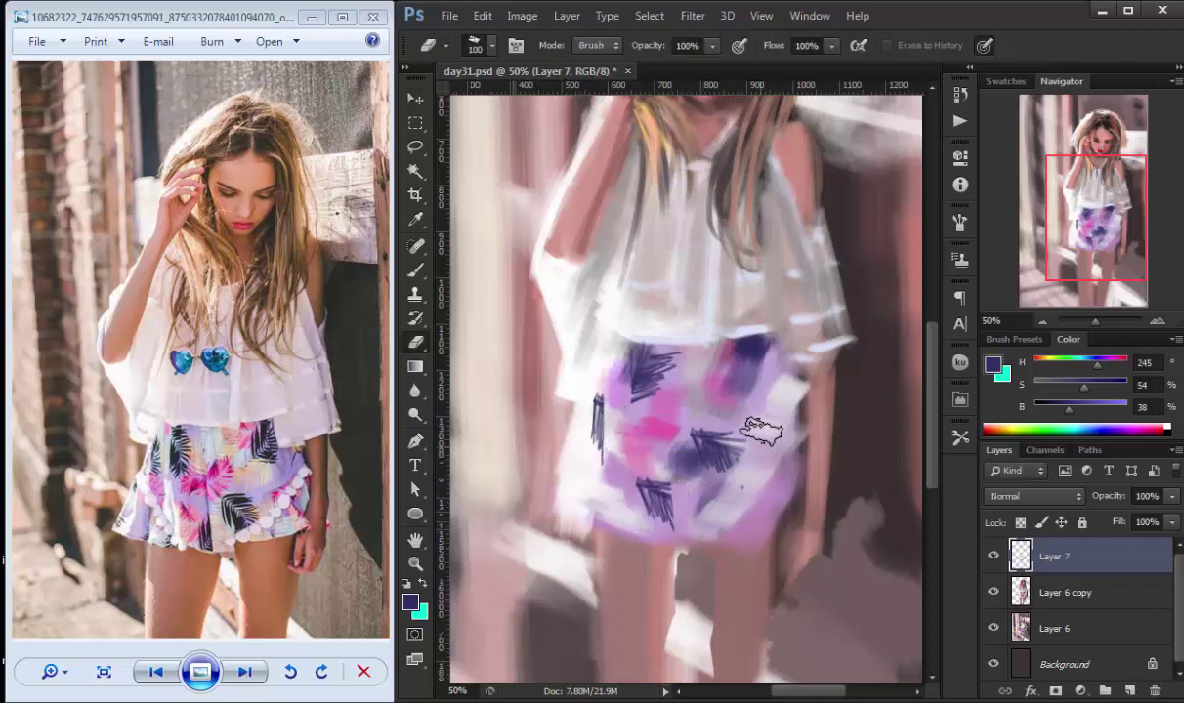
- Paint crimson strokes on the shorts and white strokes along their left edge
key(b)
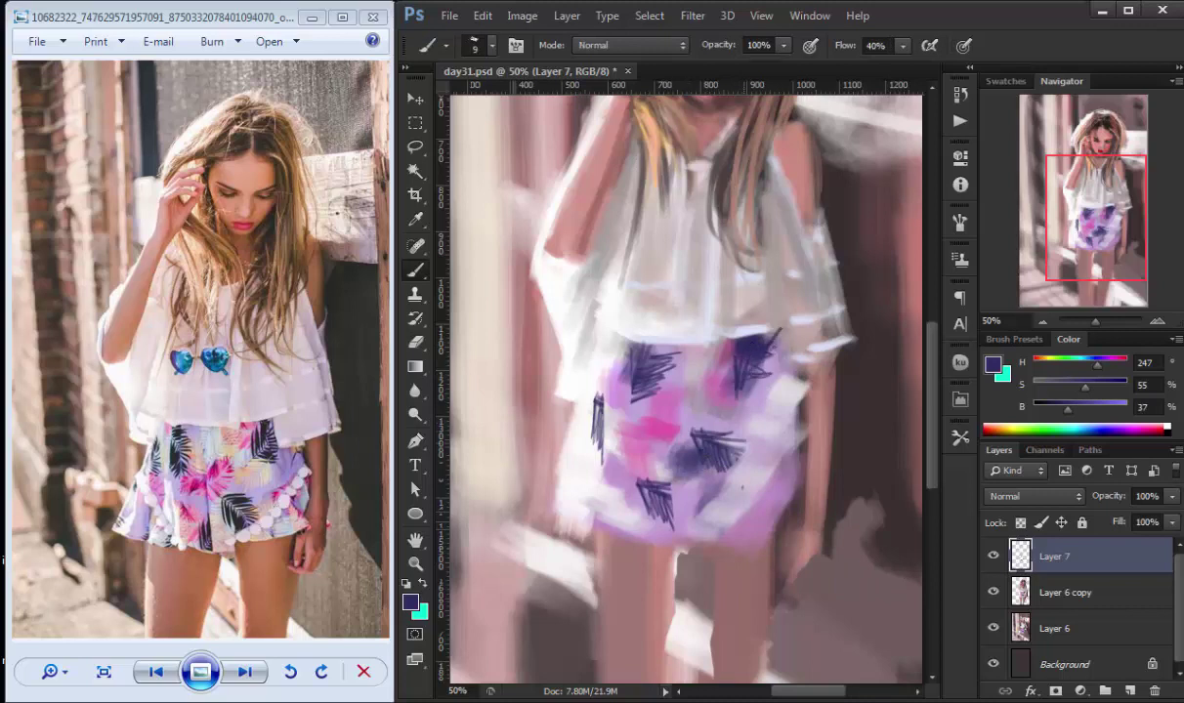
click(1100, 402)
mouse_move(668, 362)
mouse_down()
mouse_move(632, 469)
mouse_move(661, 389)
mouse_up()
drag(610, 424, 584, 477)
alt+click(615, 420)
mouse_move(582, 373)
mouse_down()
mouse_move(576, 461)
mouse_move(600, 517)
mouse_move(596, 615)
mouse_up()
- Paint reddish-brown and light pink strokes on the left leg with a smaller brush
alt+click(592, 545)
key(bracketleft)
key(bracketleft)
drag(614, 523, 610, 640)
alt+click(668, 591)
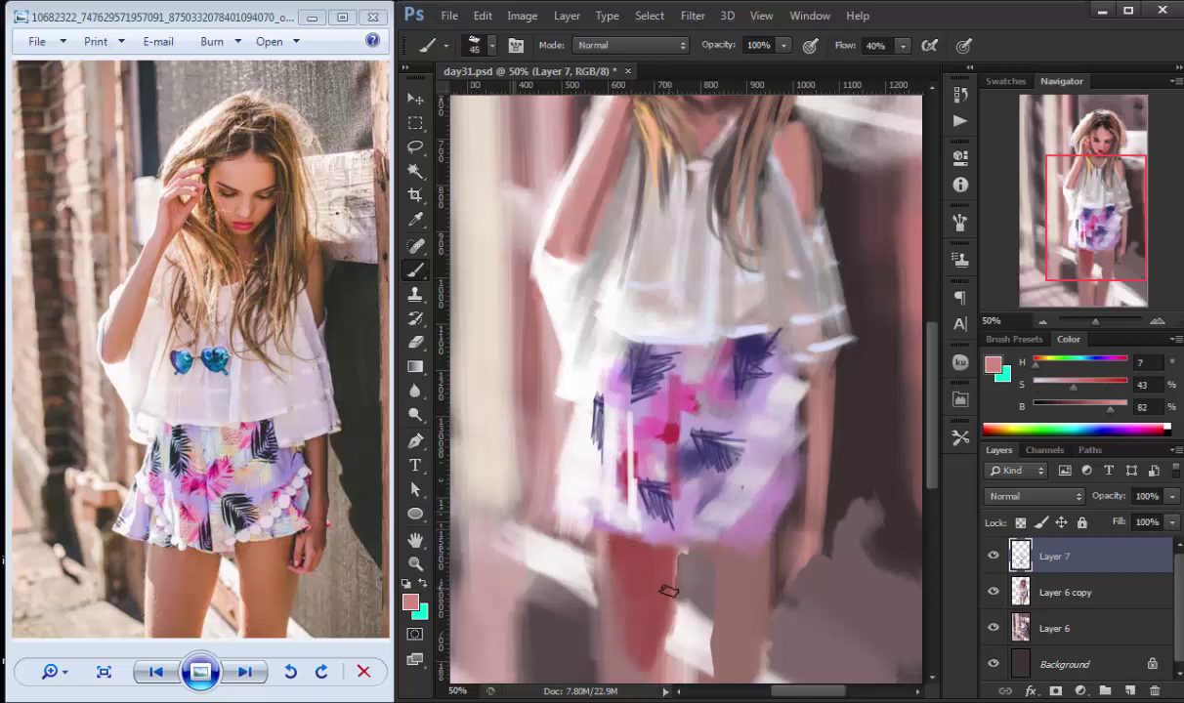
drag(637, 523, 615, 625)
drag(1072, 381, 1095, 381)
- Add light peach and red strokes further down the leg
scroll(748, 567, down, 3)
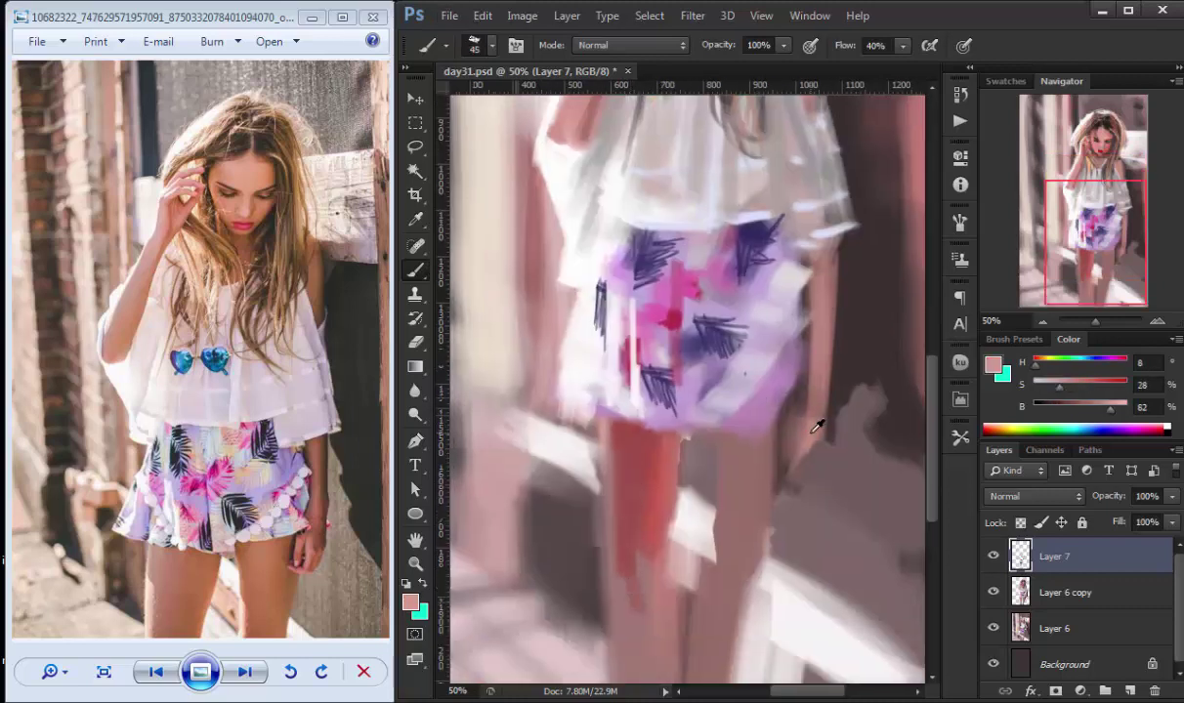
alt+click(877, 463)
drag(576, 444, 576, 616)
scroll(625, 488, down, 3)
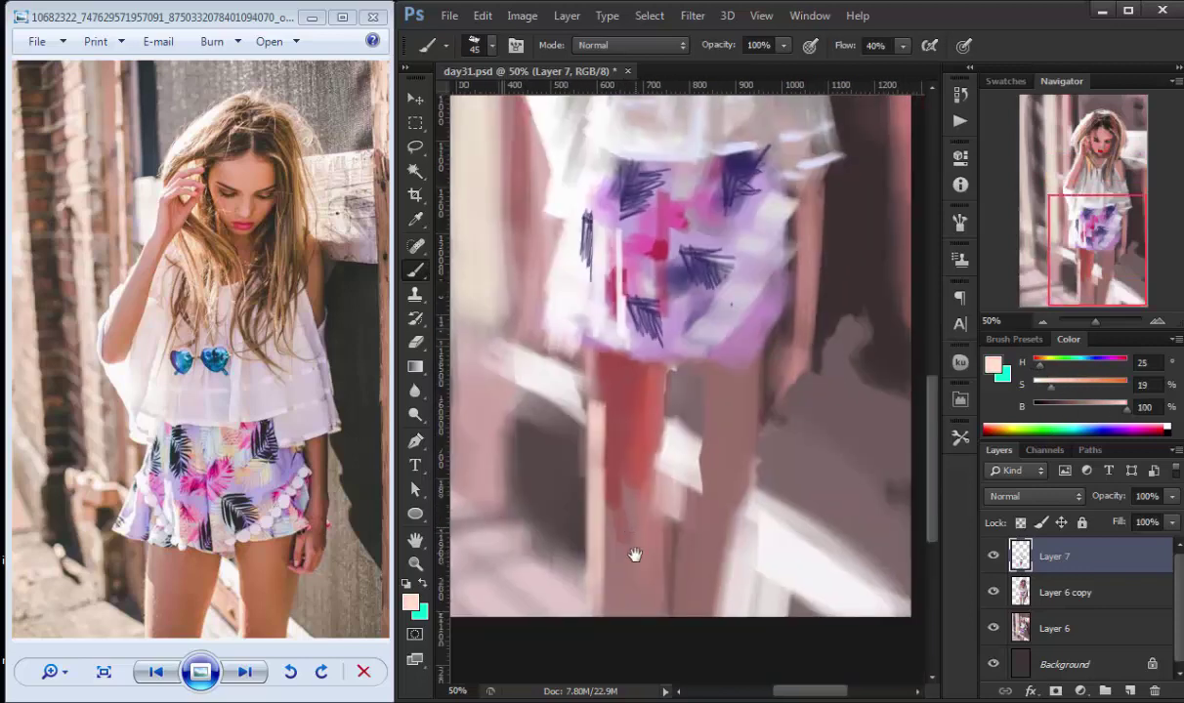
alt+click(635, 390)
mouse_move(625, 396)
mouse_down()
mouse_move(623, 564)
mouse_move(606, 517)
mouse_move(632, 471)
mouse_up()
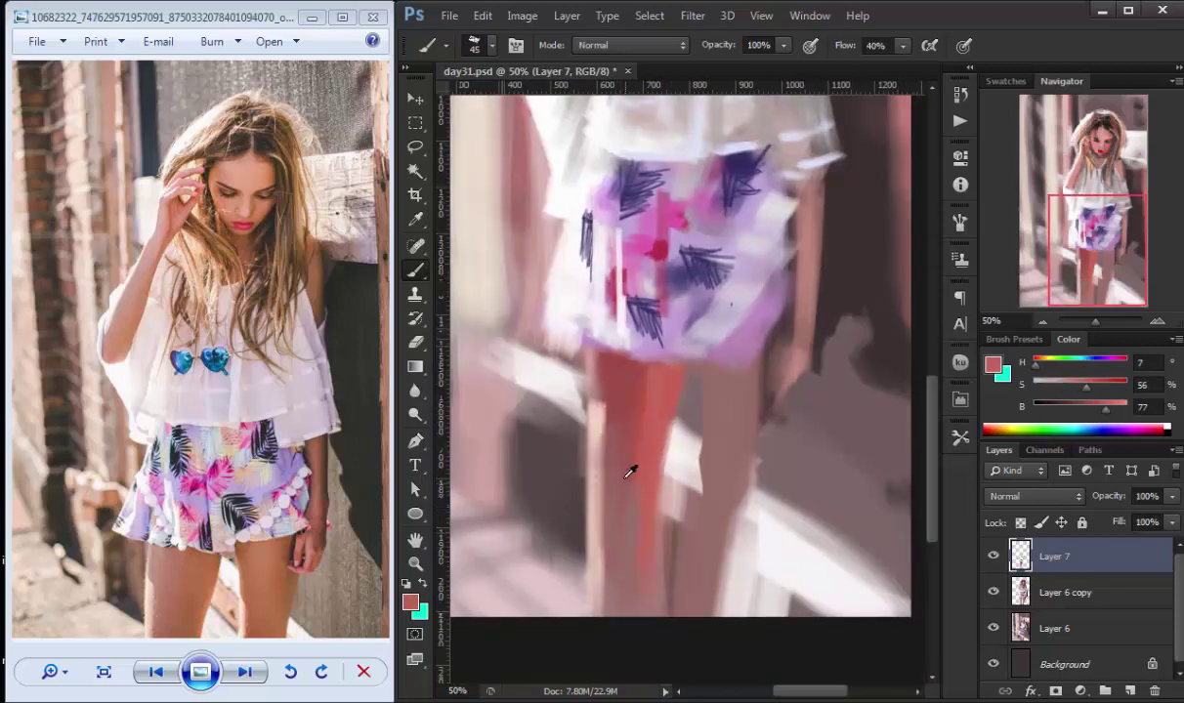
scroll(632, 471, down, 1)
- Merge Layer 7 with Layer 6 copy, then return to brushing on Layer 6
key(e)
shift+click(1065, 592)
key(ctrl+e)
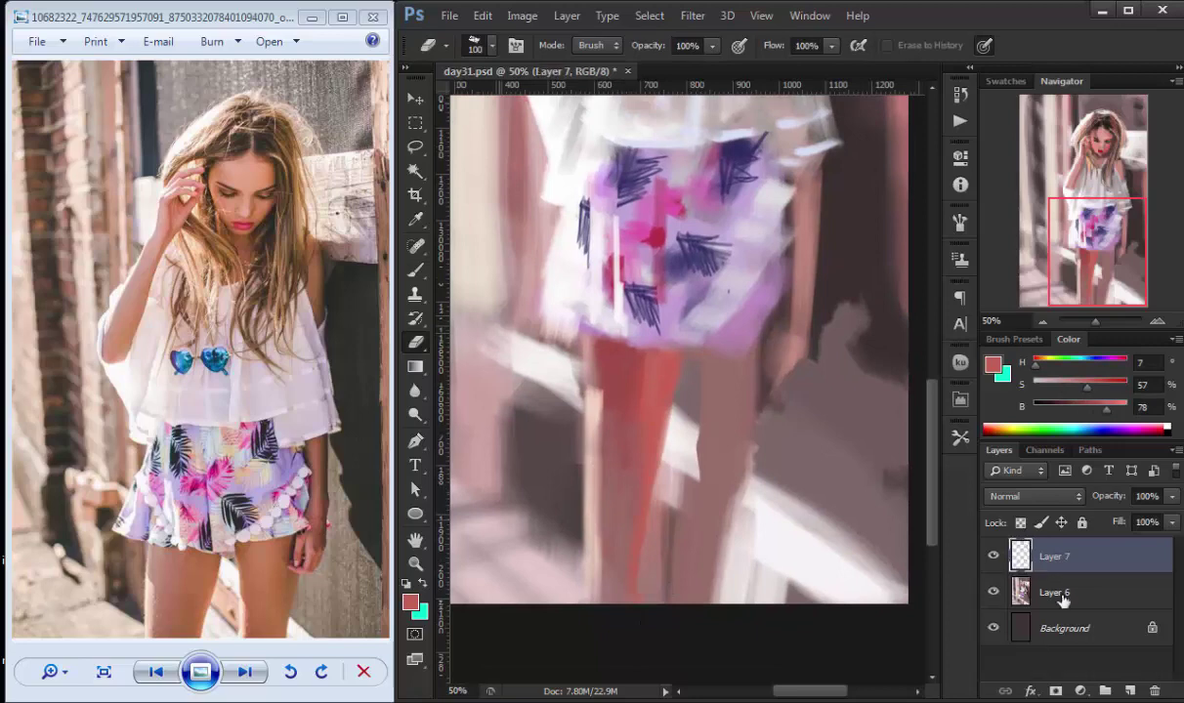
click(1055, 591)
key(b)
alt+click(624, 538)
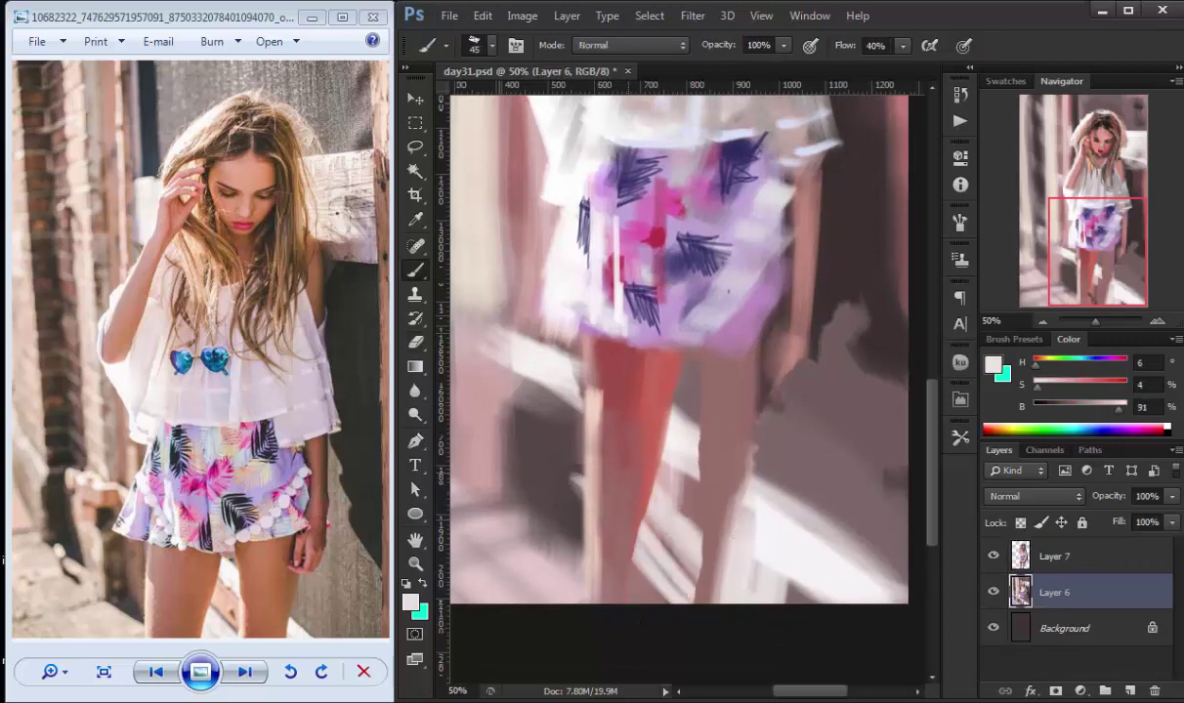
- Shade both legs on Layer 7 with pinkish-brown, red and light pink strokes
drag(556, 508, 483, 452)
mouse_move(547, 483)
mouse_down()
mouse_move(703, 523)
mouse_move(505, 443)
mouse_up()
alt+click(679, 502)
key(alt+bracketright)
alt+click(722, 445)
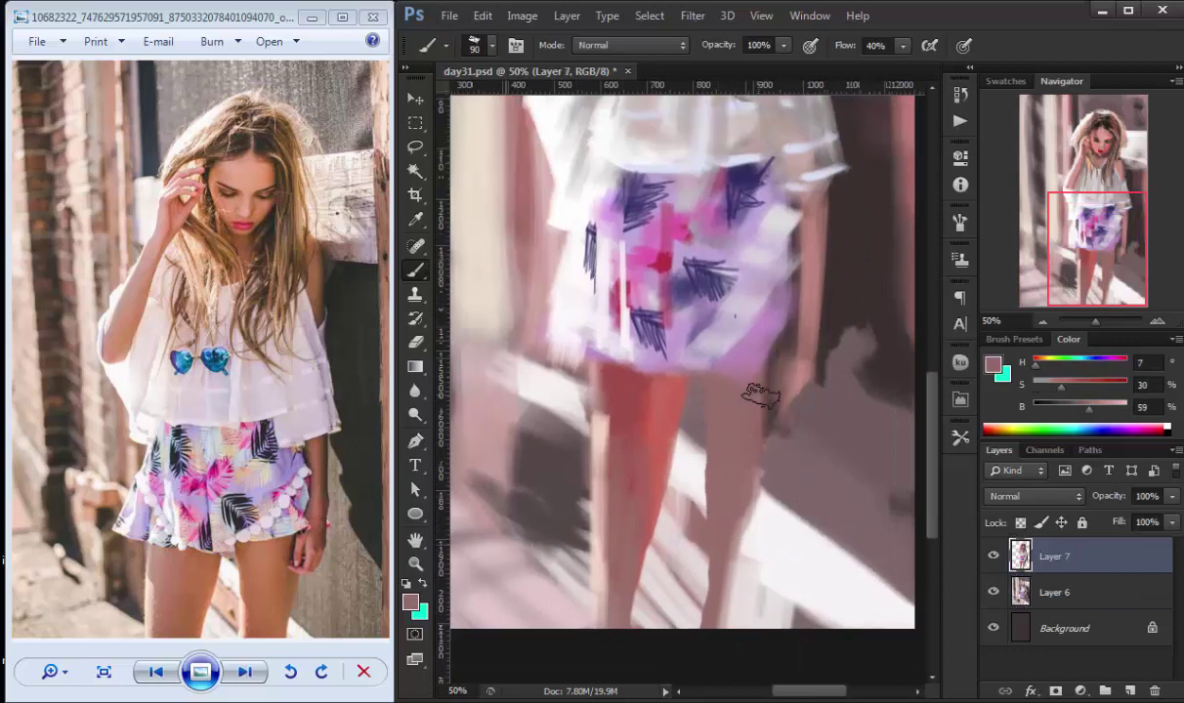
drag(719, 598, 709, 491)
alt+click(719, 449)
drag(719, 449, 734, 547)
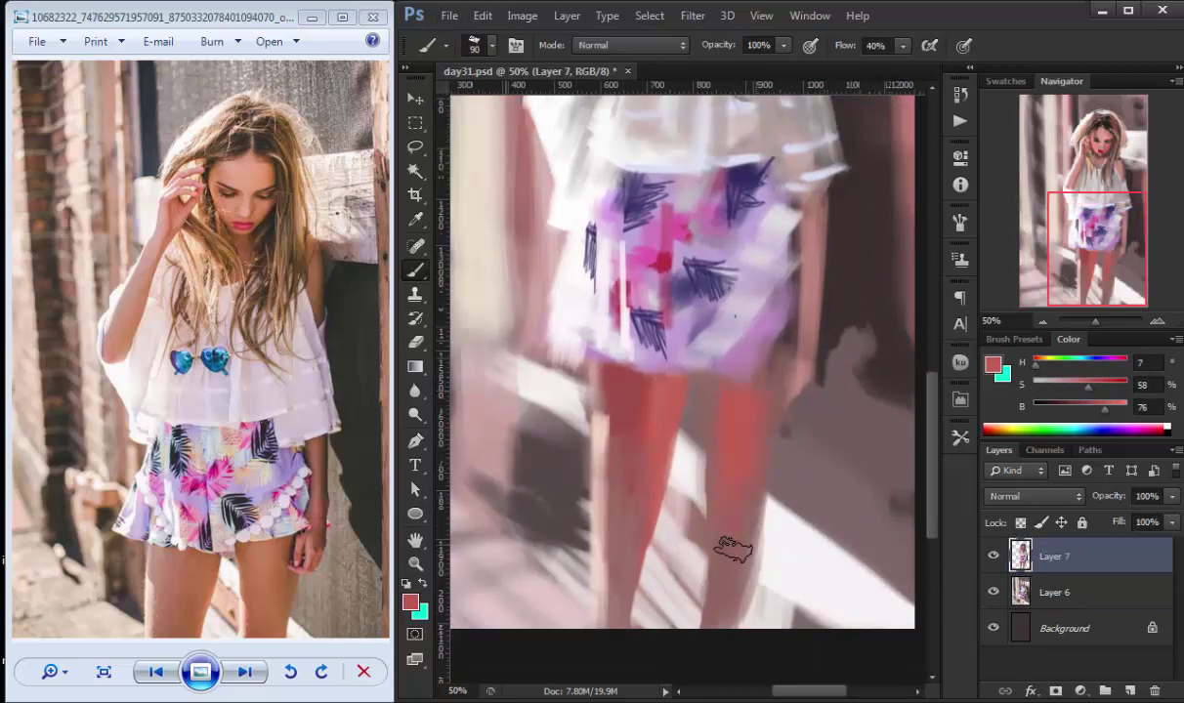
alt+click(596, 469)
drag(567, 430, 574, 567)
- Paint mauve and pale lavender strokes over the floral shorts
drag(788, 361, 748, 479)
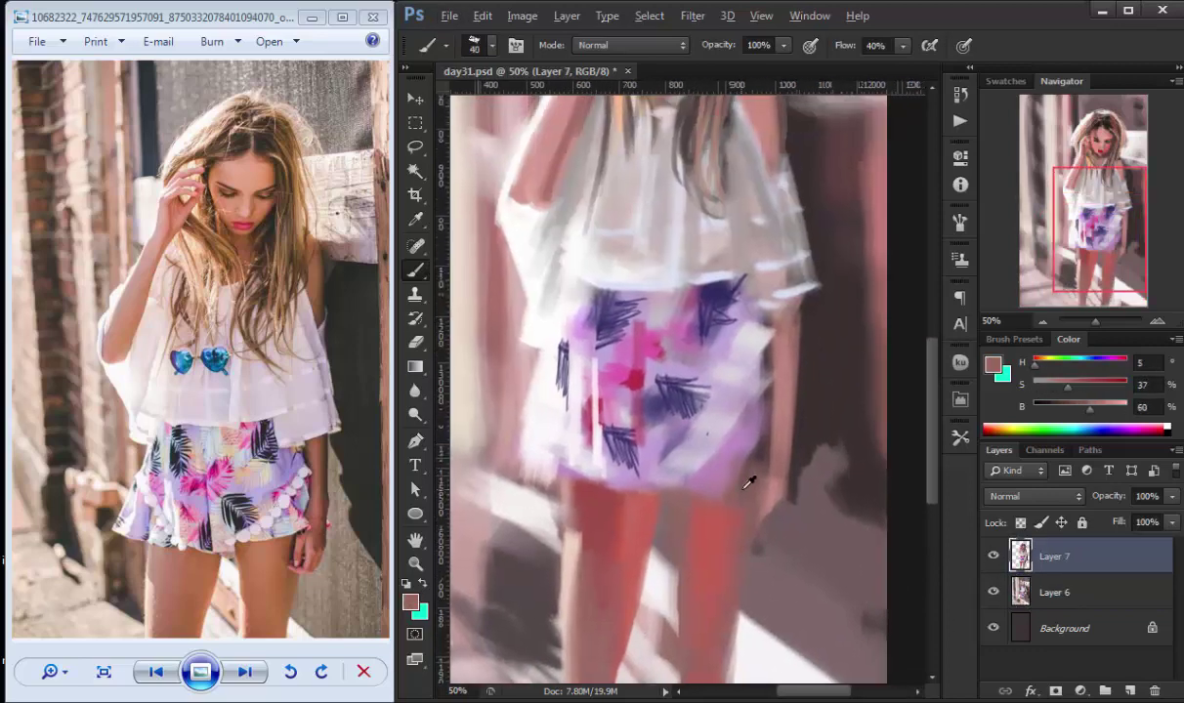
alt+click(668, 502)
drag(650, 577, 732, 327)
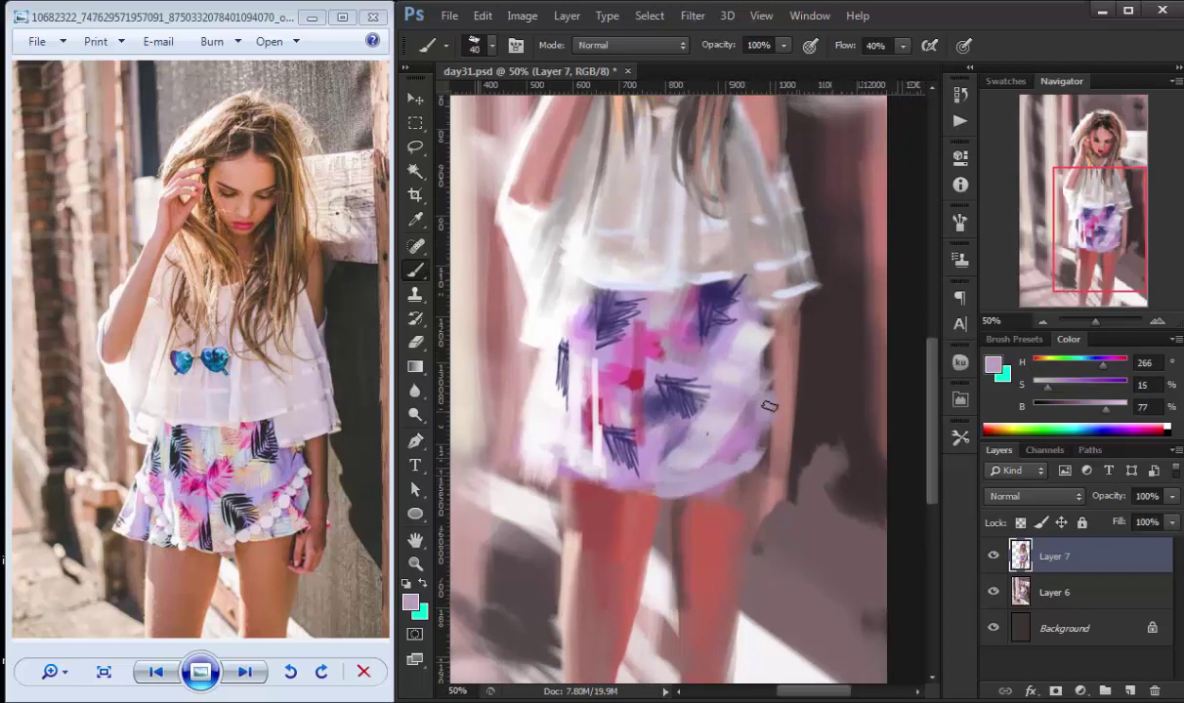
drag(683, 390, 681, 424)
alt+click(698, 473)
mouse_move(617, 488)
mouse_down()
mouse_move(656, 523)
mouse_move(715, 351)
mouse_up()
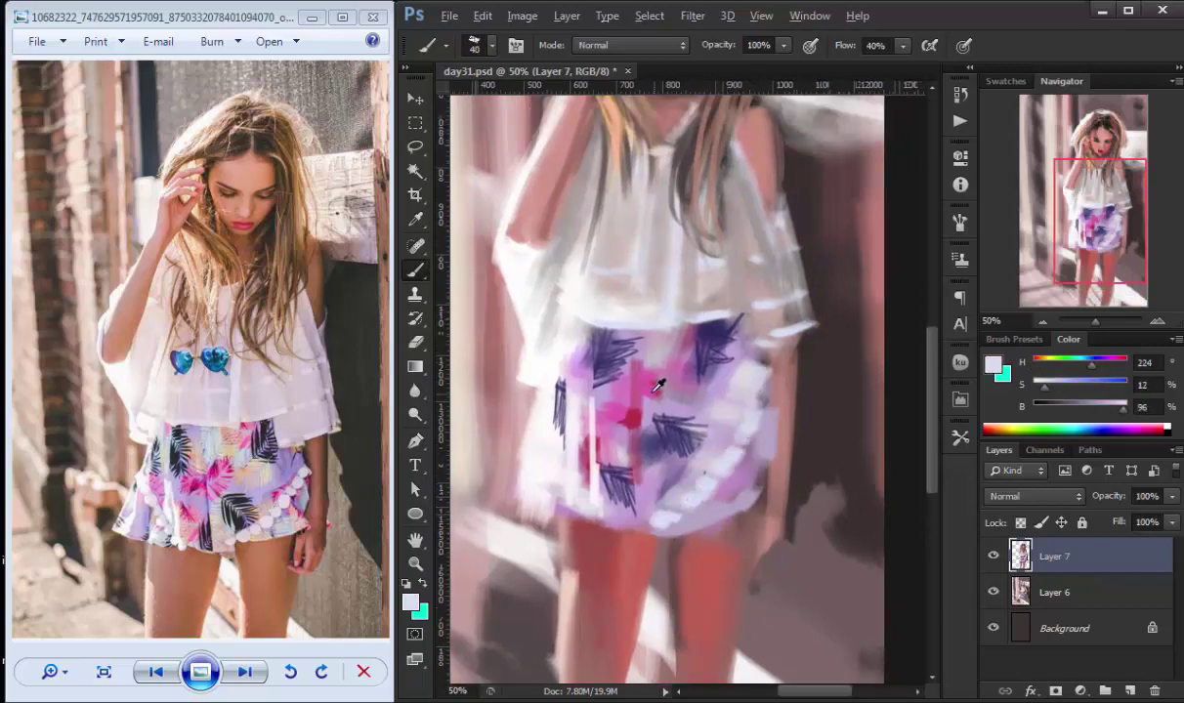
- Dab red-pink, blue-lavender and near-white accents across the shorts' pattern and left edge
alt+click(688, 411)
alt+click(713, 442)
alt+click(722, 385)
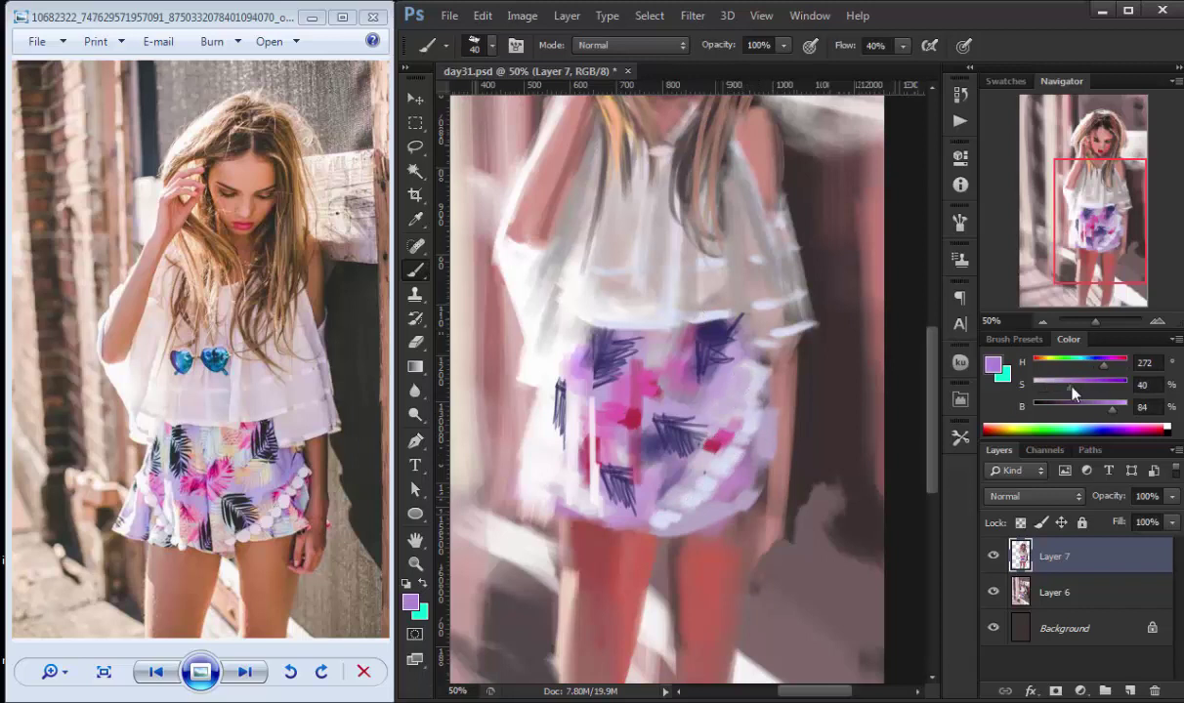
drag(761, 425, 731, 454)
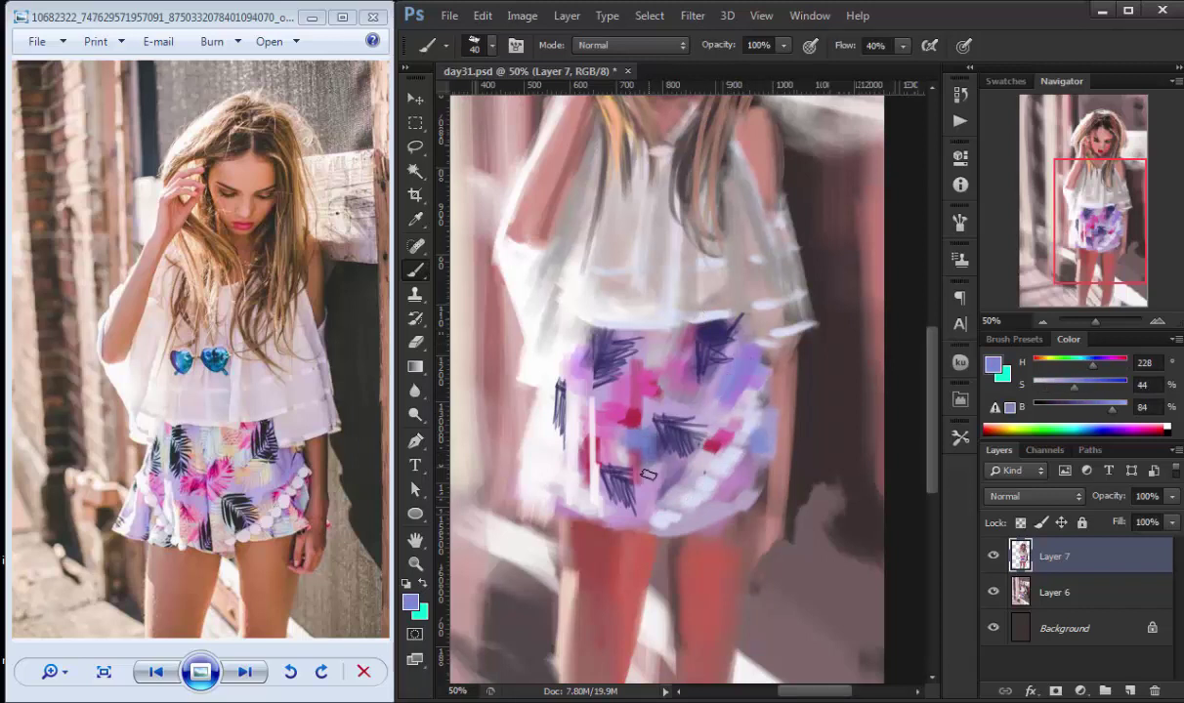
alt+click(657, 466)
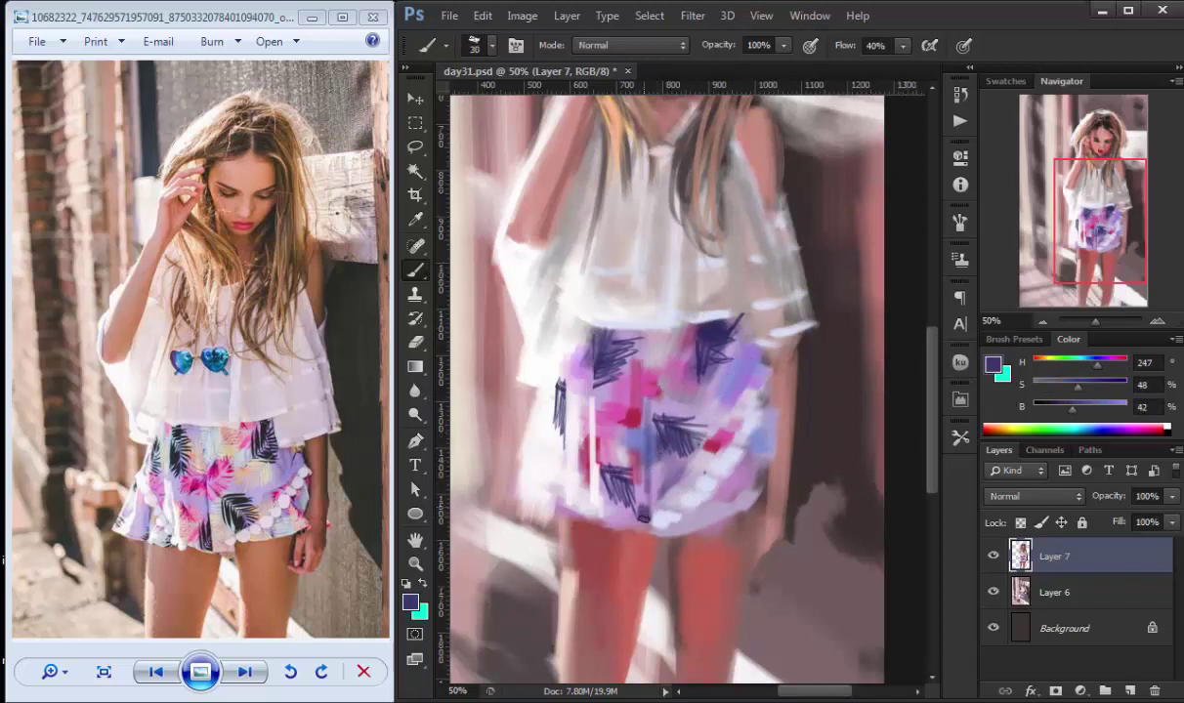
alt+click(597, 500)
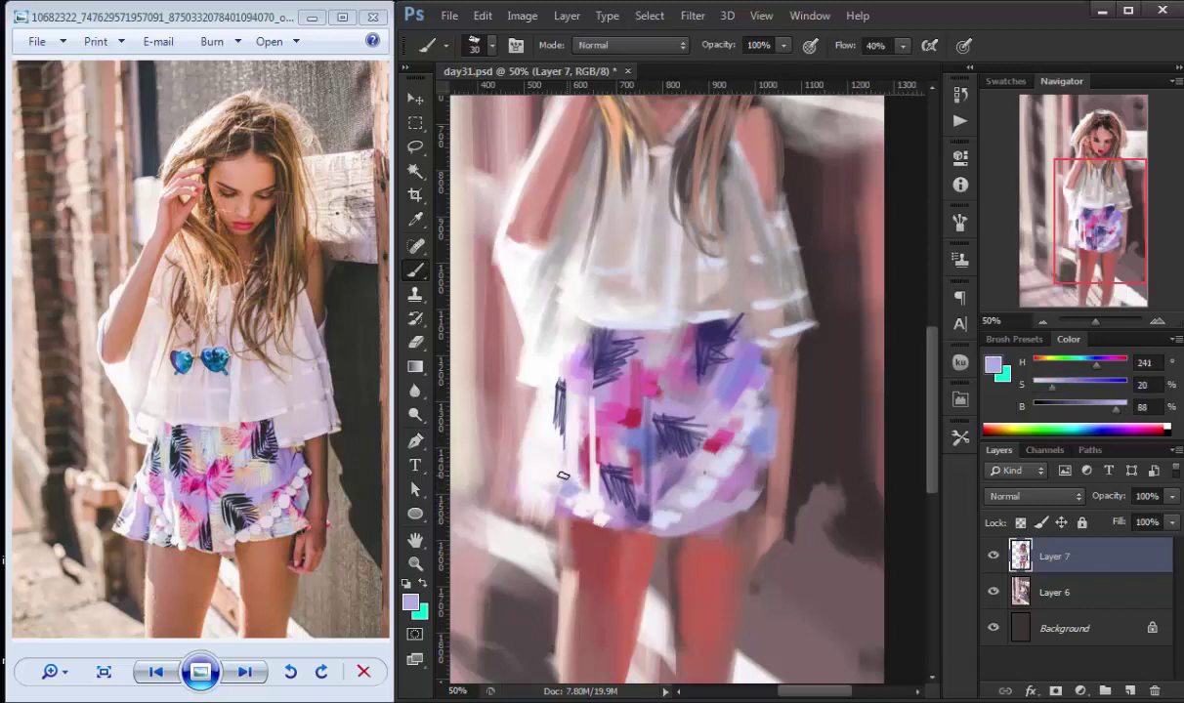
mouse_move(547, 467)
mouse_down()
mouse_move(527, 440)
mouse_move(556, 412)
mouse_up()
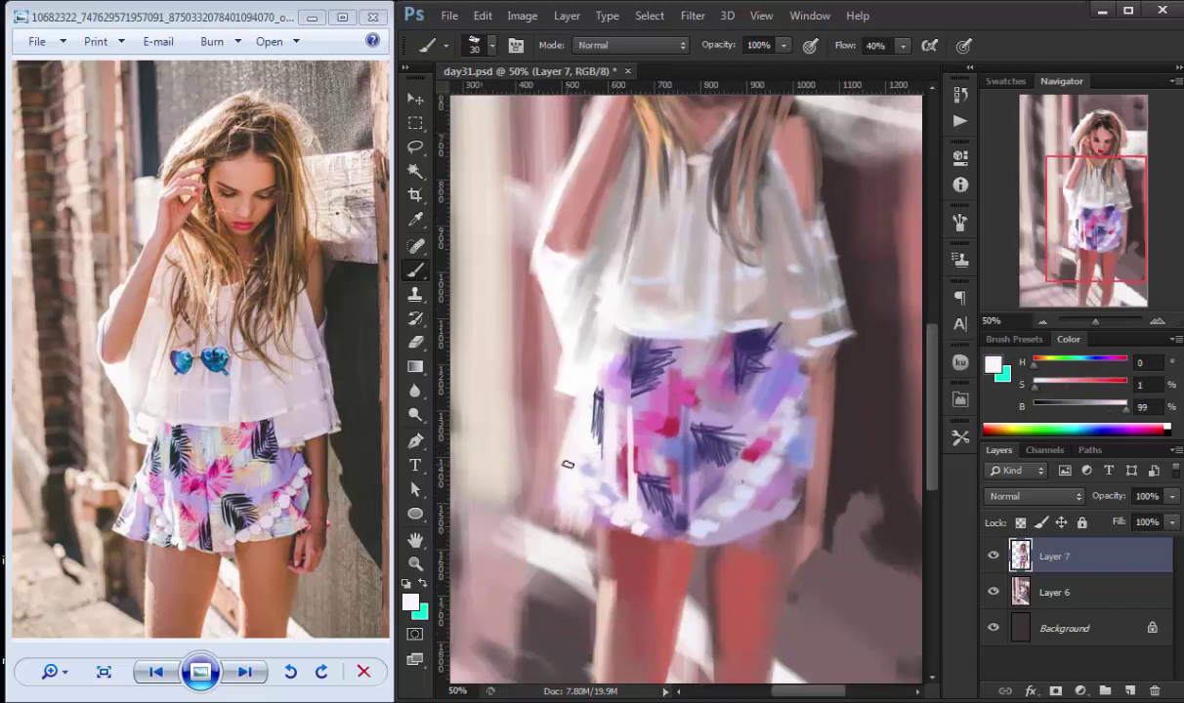
key(e)
click(1081, 607)
- Paint pink strokes near the face on Layer 7 with a size 70 brush
key(b)
alt+click(552, 440)
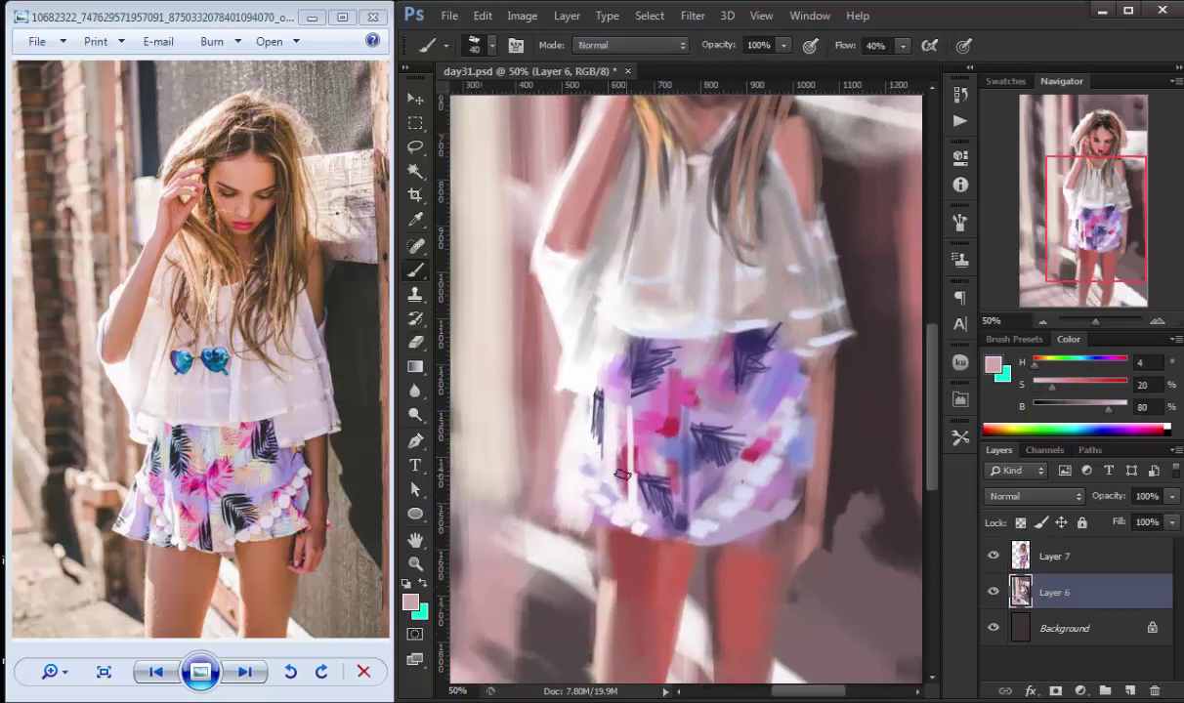
scroll(535, 571, up, 3)
alt+click(535, 571)
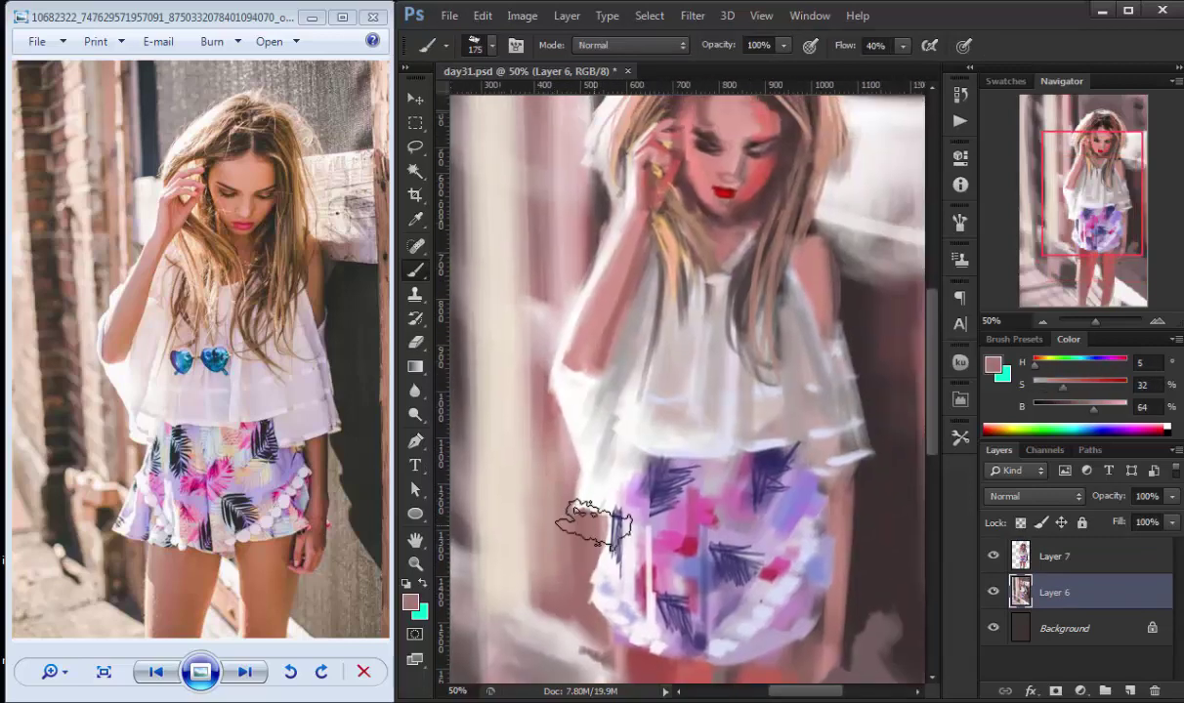
key(alt+bracketright)
key(bracketleft)
key(bracketleft)
key(bracketleft)
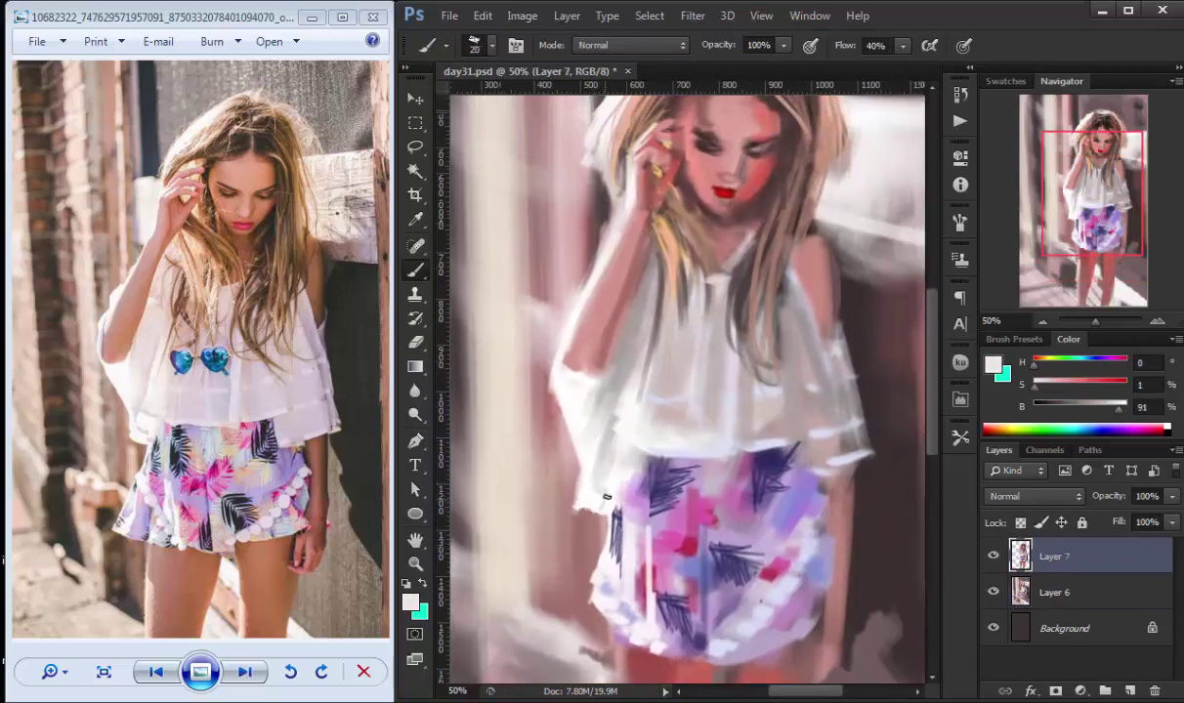
alt+click(596, 491)
alt+click(552, 363)
key(bracketright)
key(bracketright)
key(bracketright)
drag(565, 344, 556, 433)
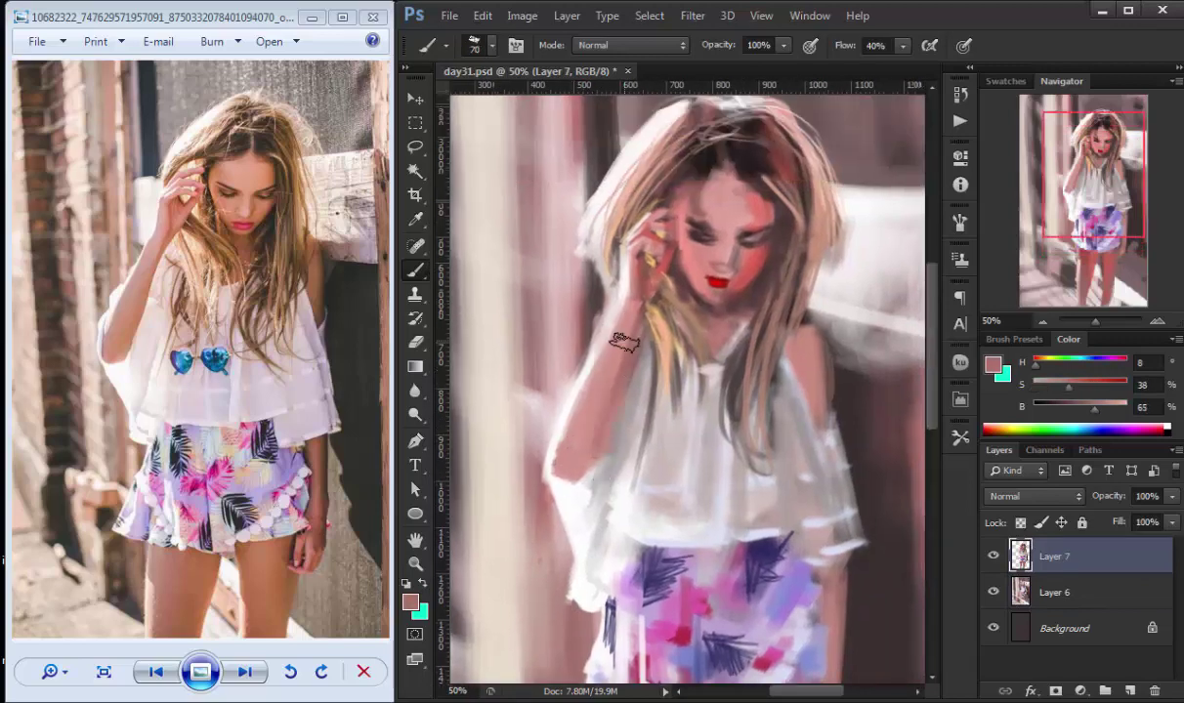
- Add light strokes near the arm and dark brown strands to the upper-left hair
alt+click(560, 465)
key(bracketleft)
key(bracketleft)
key(bracketleft)
mouse_move(625, 390)
mouse_down()
mouse_move(605, 327)
mouse_move(640, 264)
mouse_up()
alt+click(653, 315)
alt+click(596, 166)
mouse_move(586, 230)
mouse_down()
mouse_move(642, 174)
mouse_move(603, 250)
mouse_up()
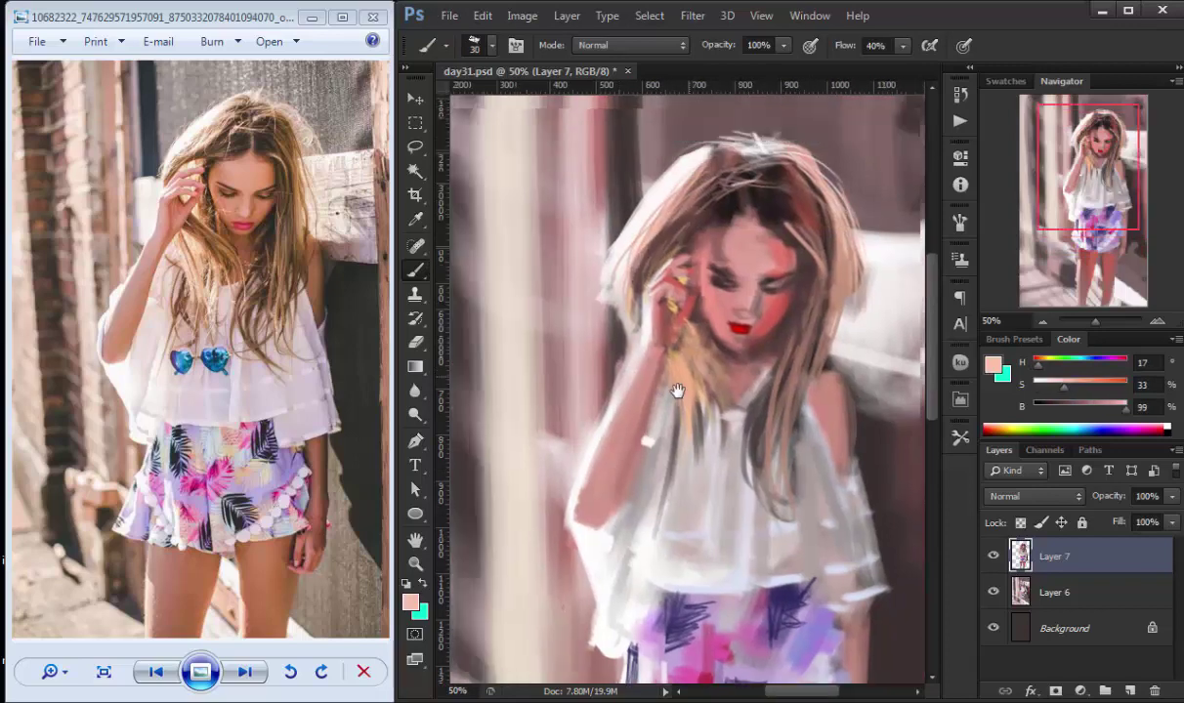
- Sample mid brown hair and several face pinks, enlarging the brush to size 50
alt+click(765, 334)
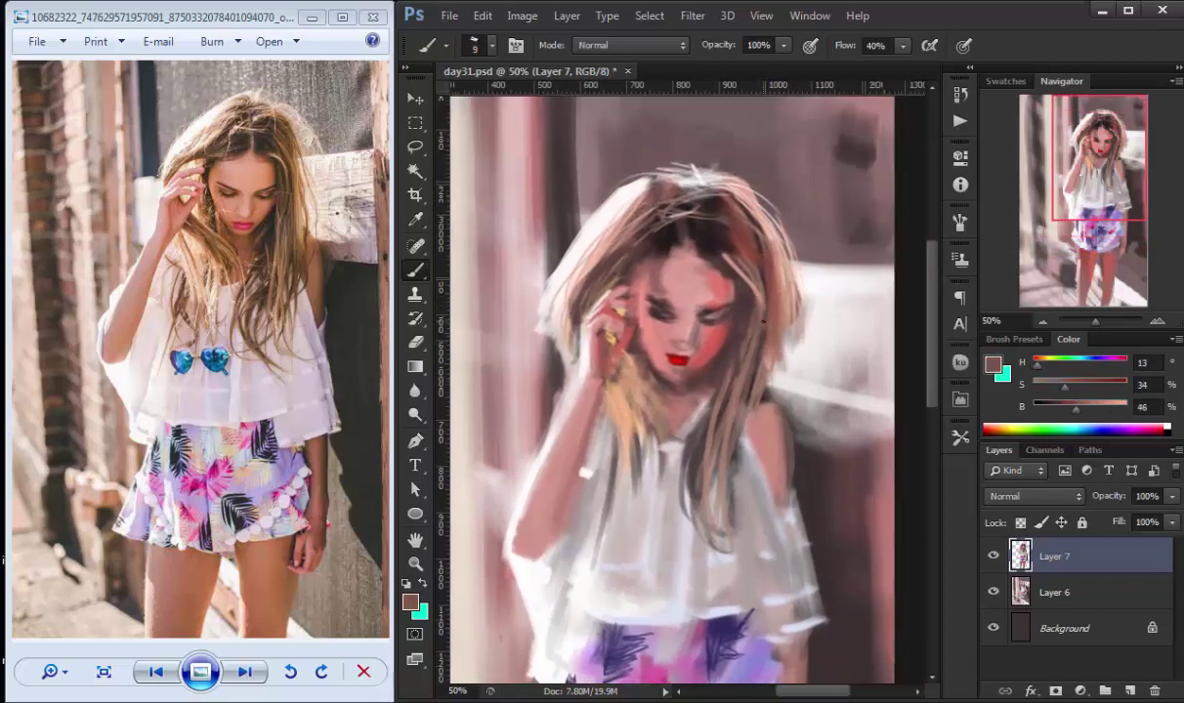
key(bracketright)
key(bracketright)
key(bracketright)
drag(742, 342, 742, 207)
alt+click(681, 209)
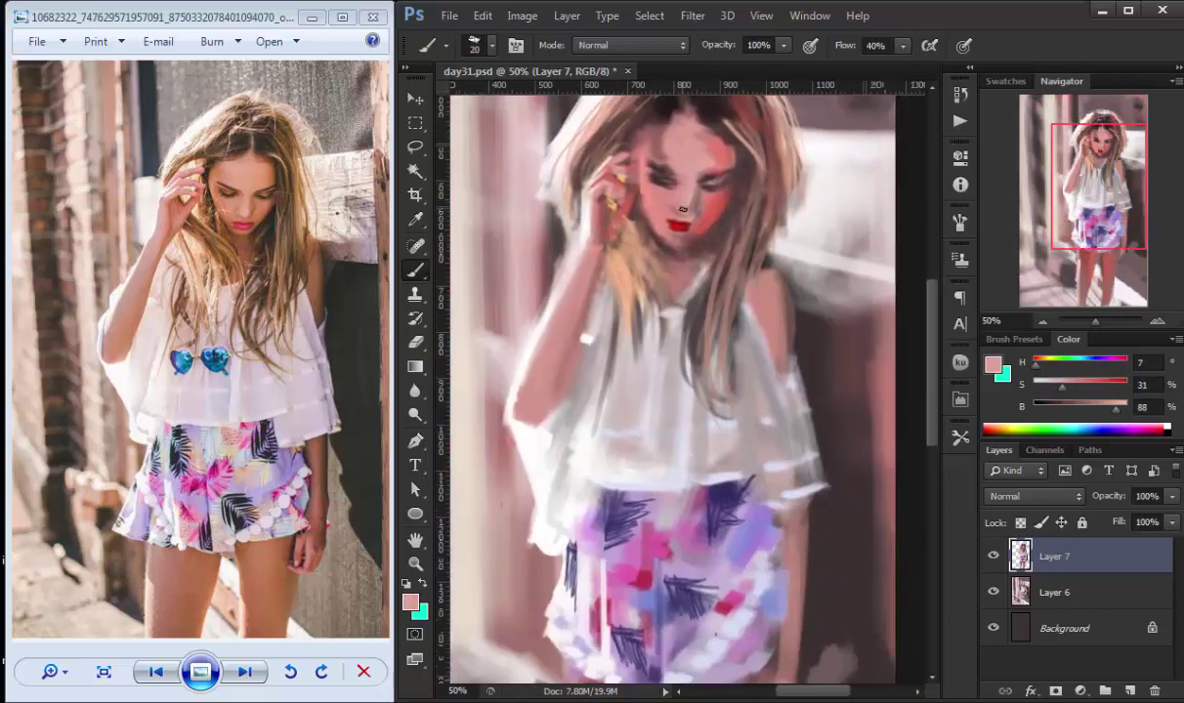
alt+click(684, 201)
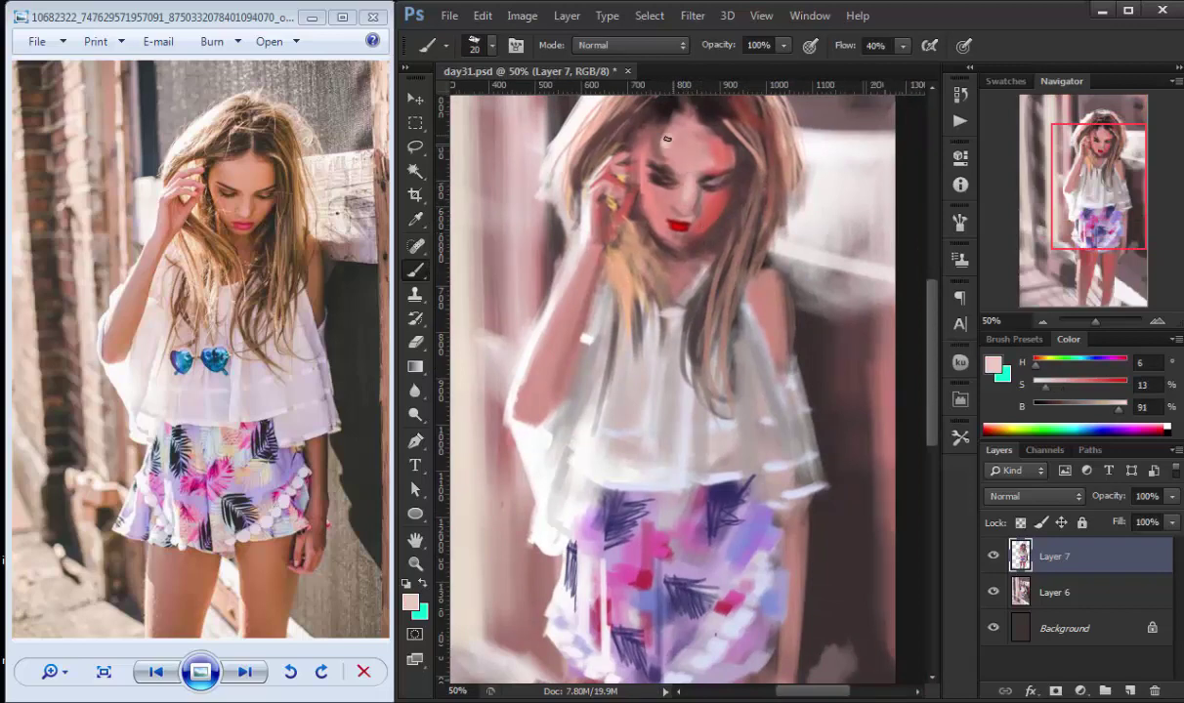
key(bracketright)
key(bracketright)
key(bracketright)
alt+click(668, 139)
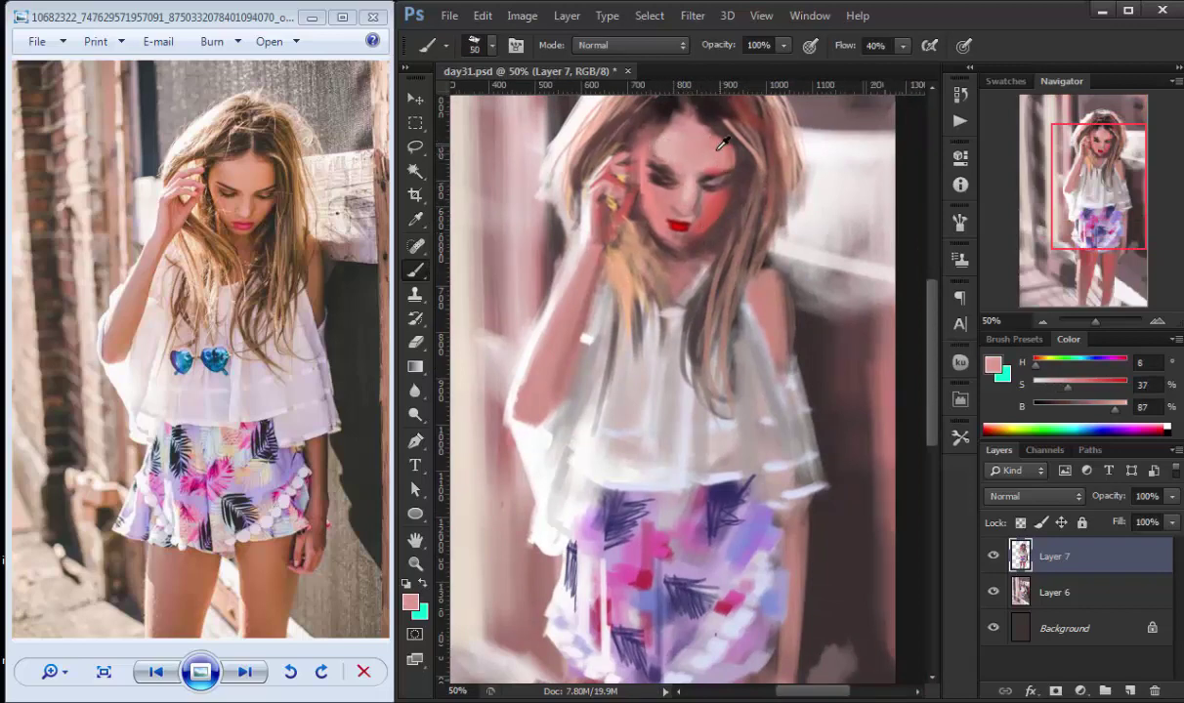
- Sample hair browns, cheek salmon, lip red and skin pinks from the face
drag(723, 144, 750, 200)
alt+click(695, 223)
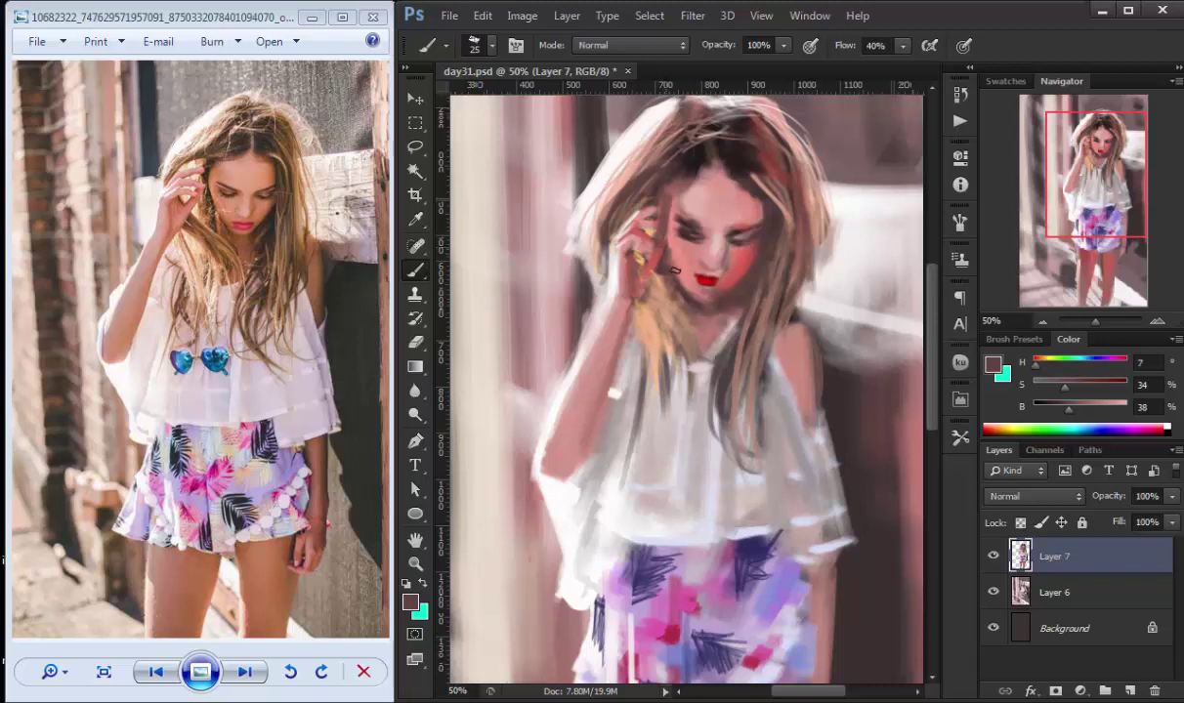
alt+click(709, 322)
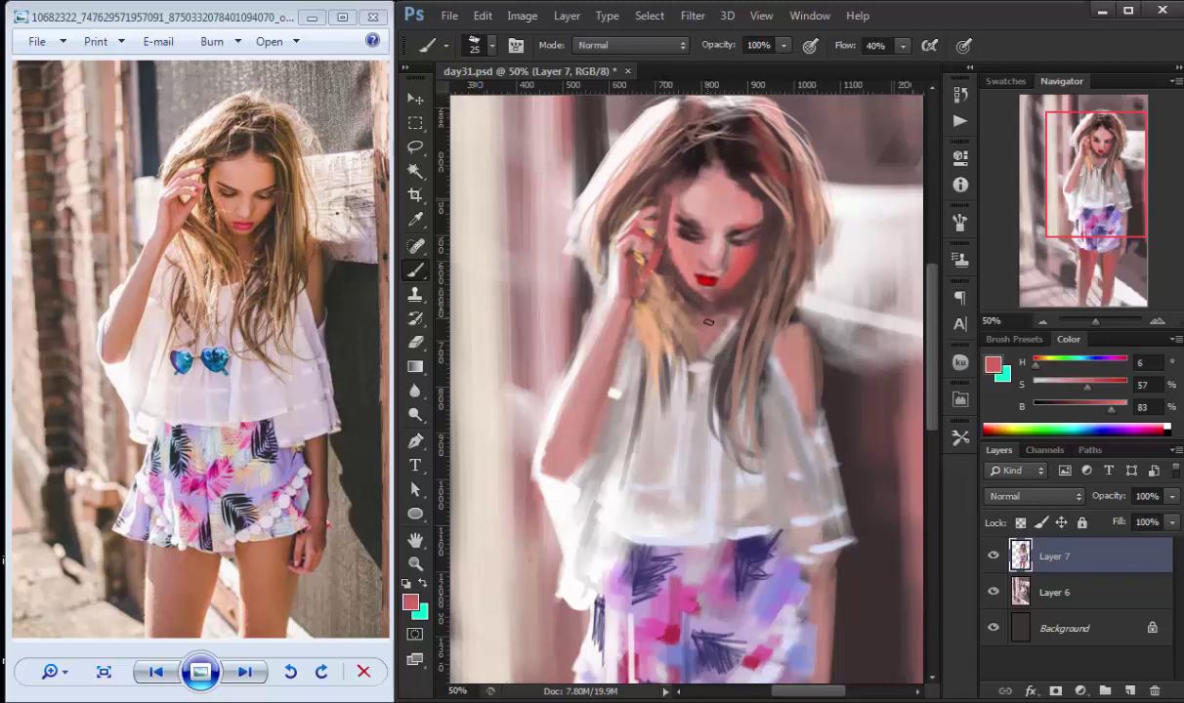
alt+click(699, 242)
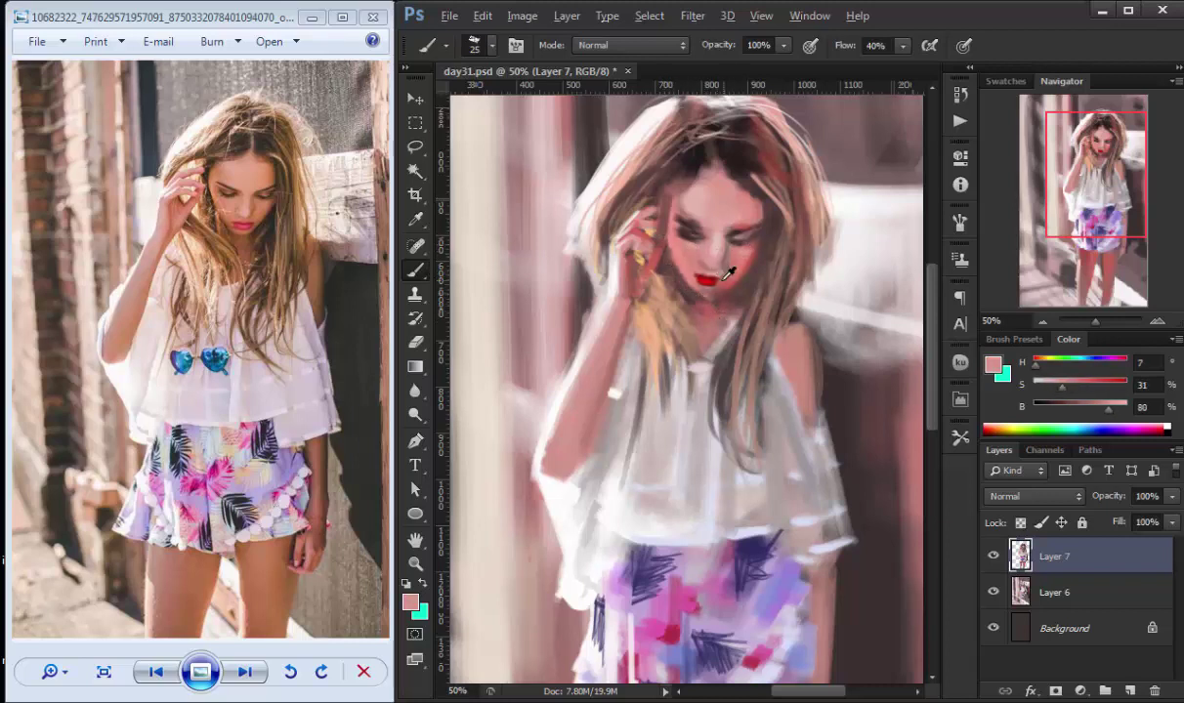
alt+click(707, 281)
alt+click(699, 254)
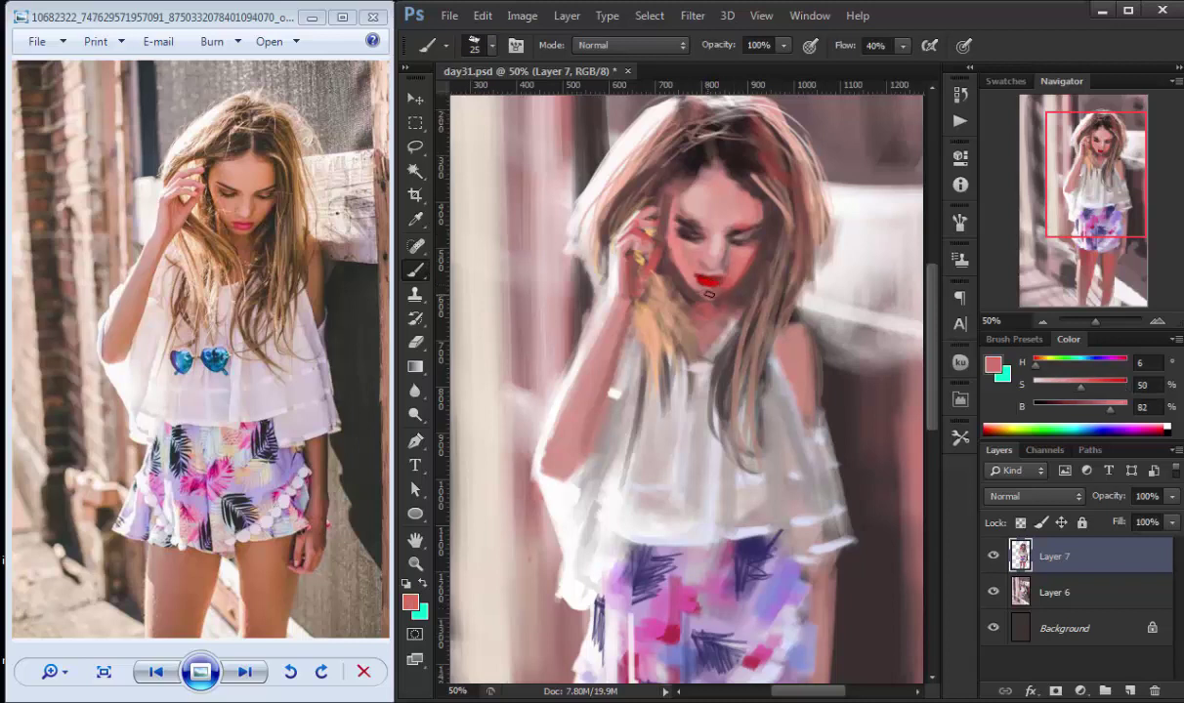
alt+click(708, 215)
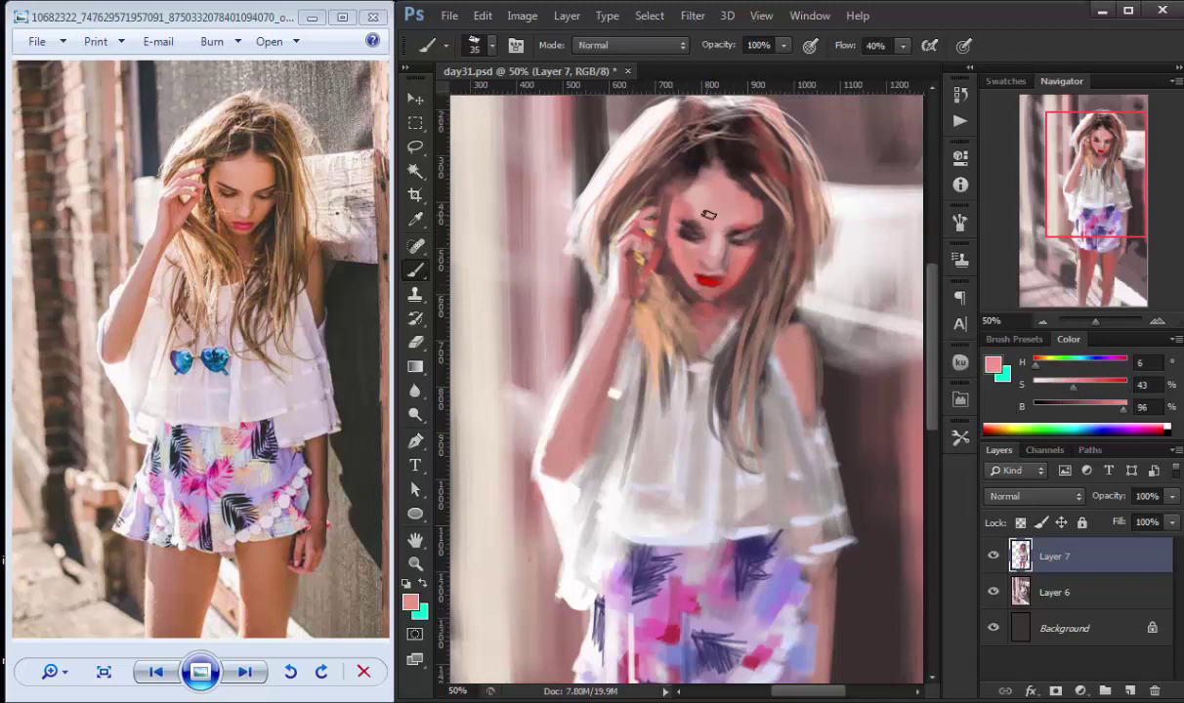
drag(723, 182, 696, 153)
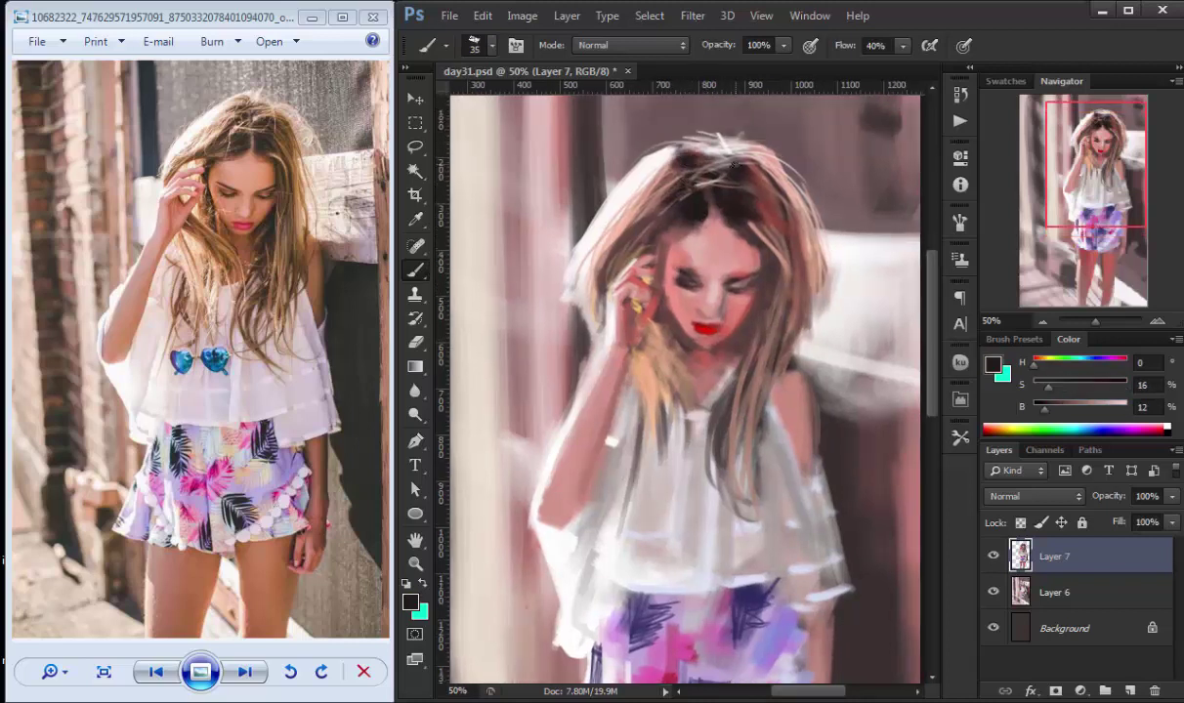
alt+click(768, 328)
alt+click(789, 168)
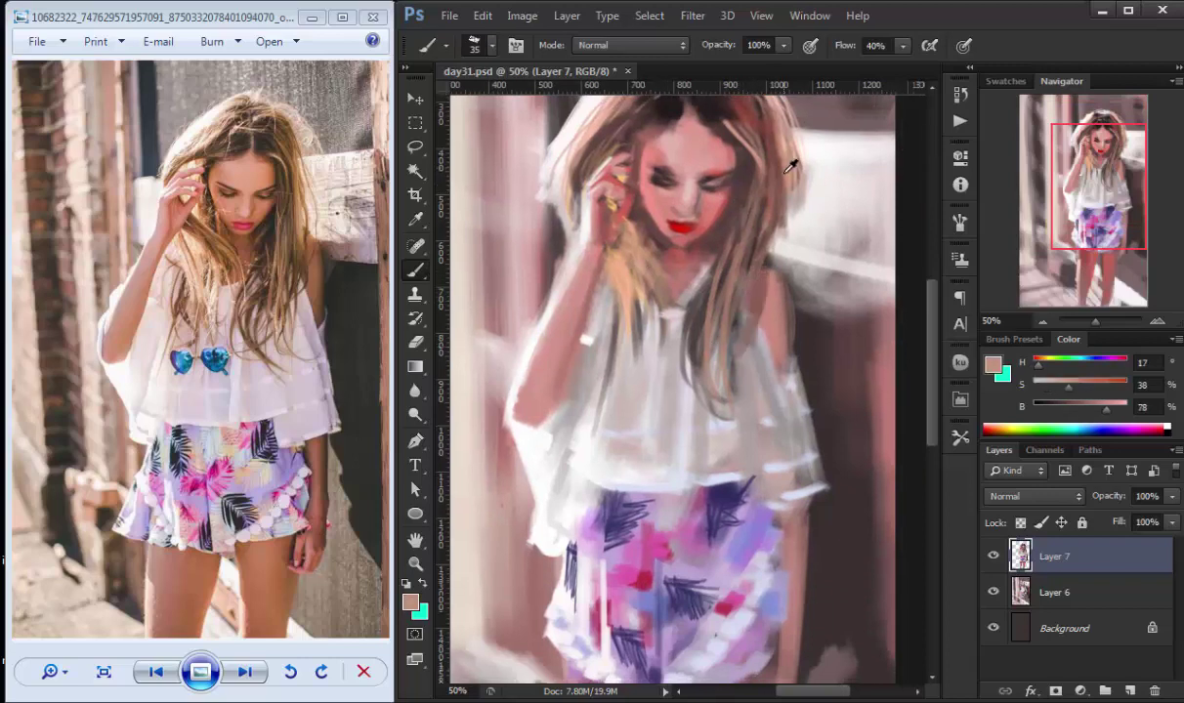
- Zoom out and stretch the painting layer down to about 118% height
scroll(751, 289, down, 5)
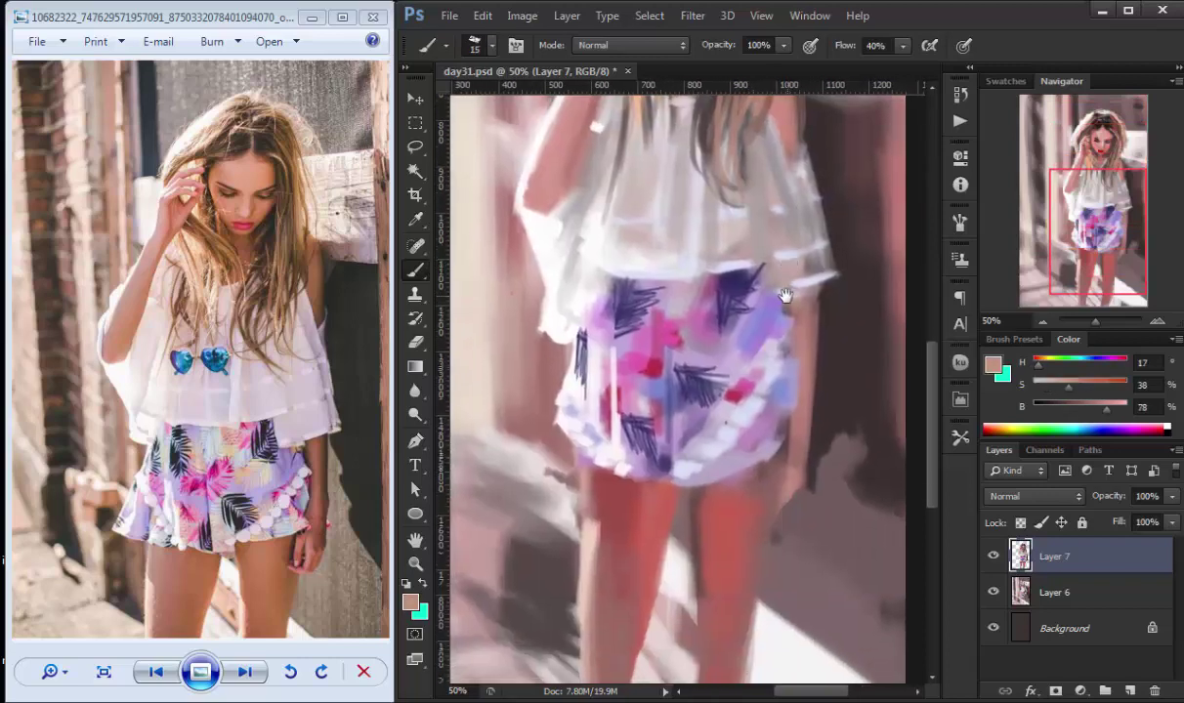
drag(730, 380, 766, 512)
key(ctrl+minus)
key(ctrl+minus)
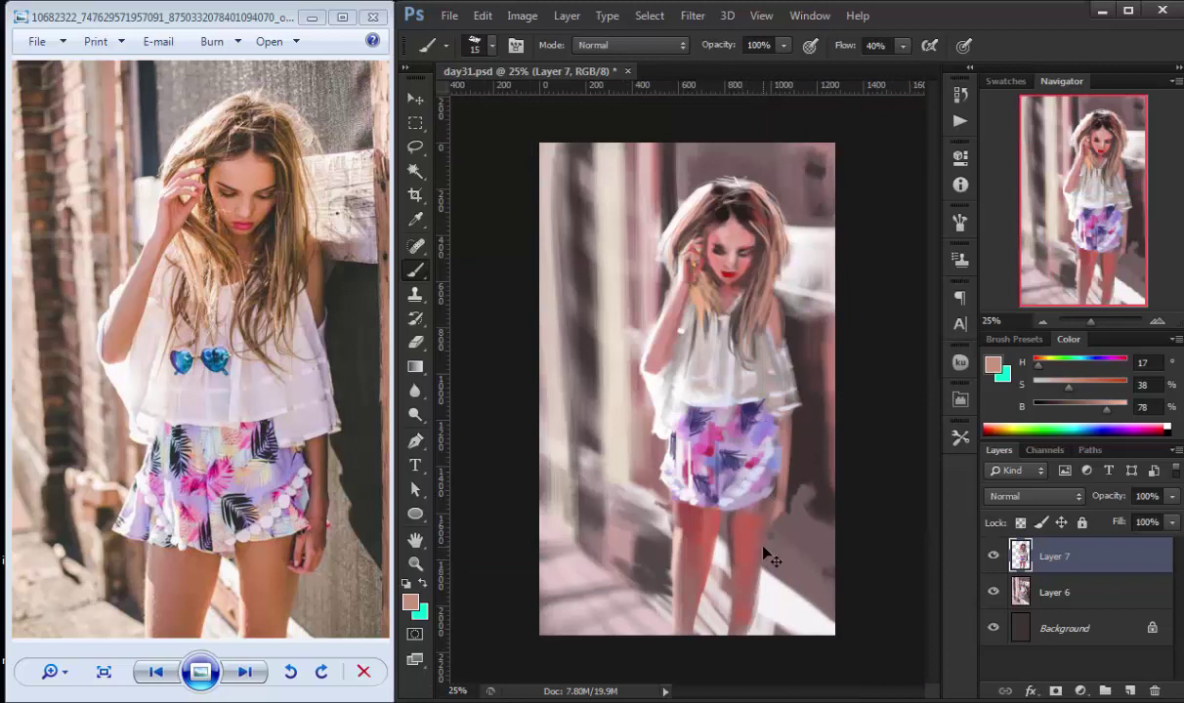
key(ctrl+t)
drag(678, 635, 677, 683)
- Widen the painting leftward, shift it about 78 px right, and apply the transform
drag(539, 432, 497, 428)
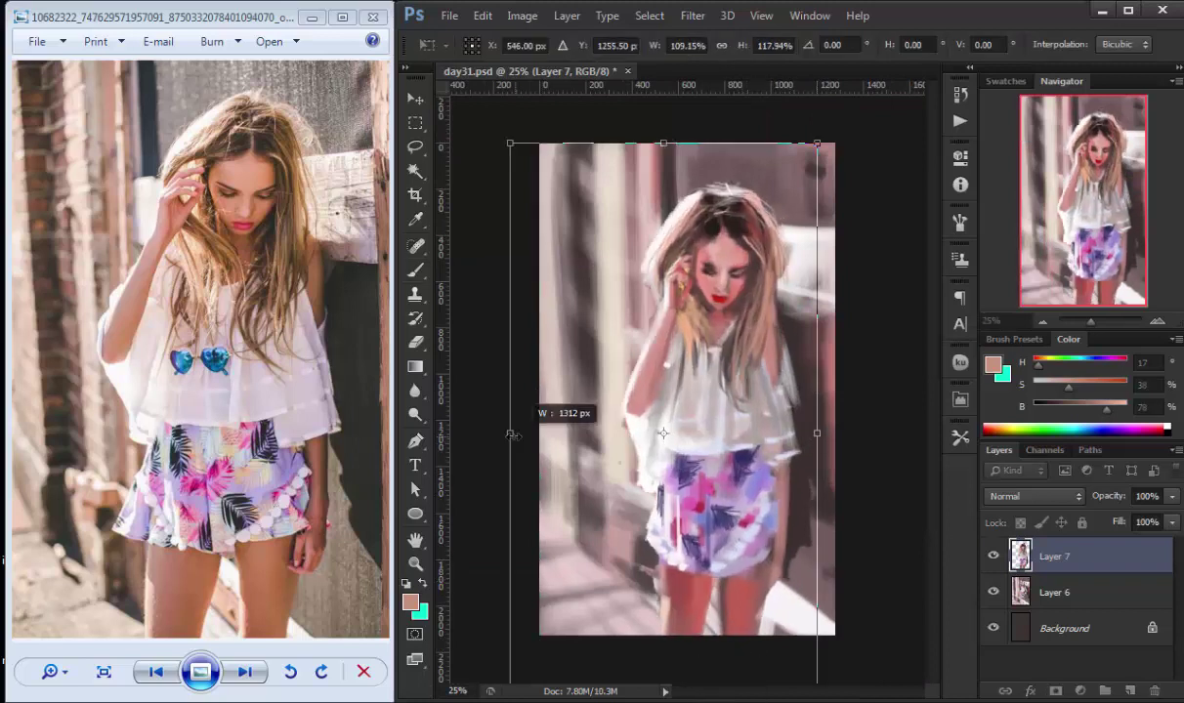
drag(751, 444, 769, 444)
key(Return)
- Paint pink down the wall's right edge on Layer 6 with a size 70 brush
key(b)
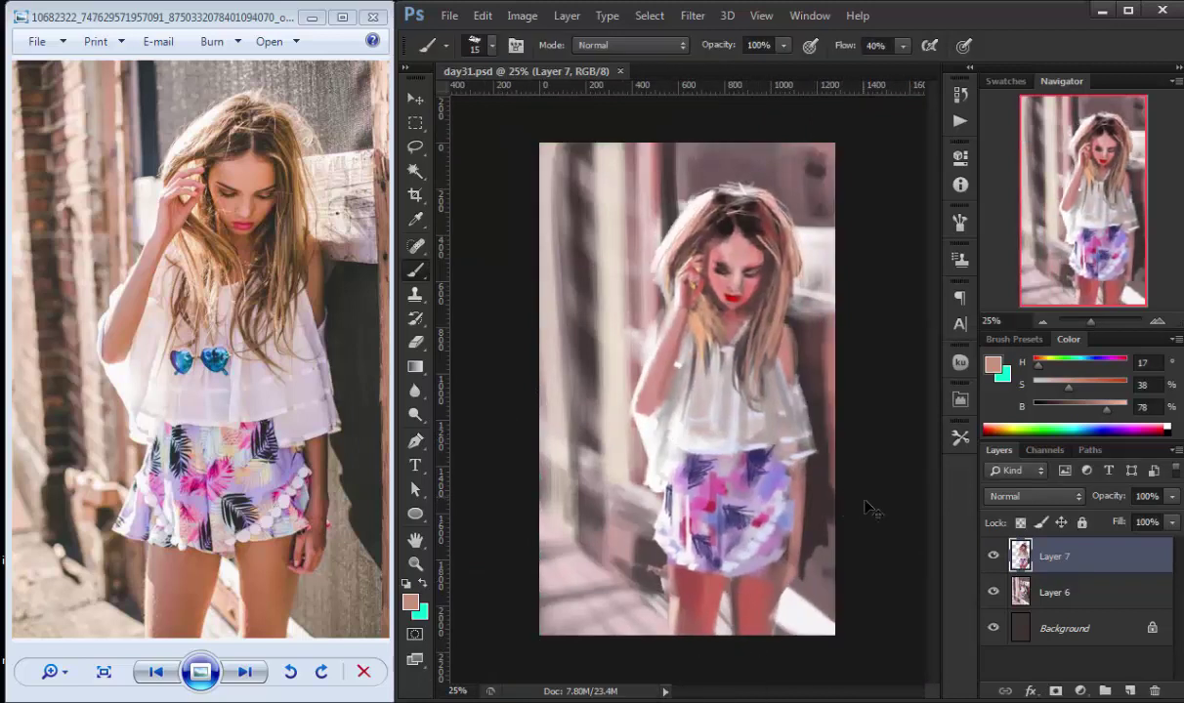
alt+click(771, 344)
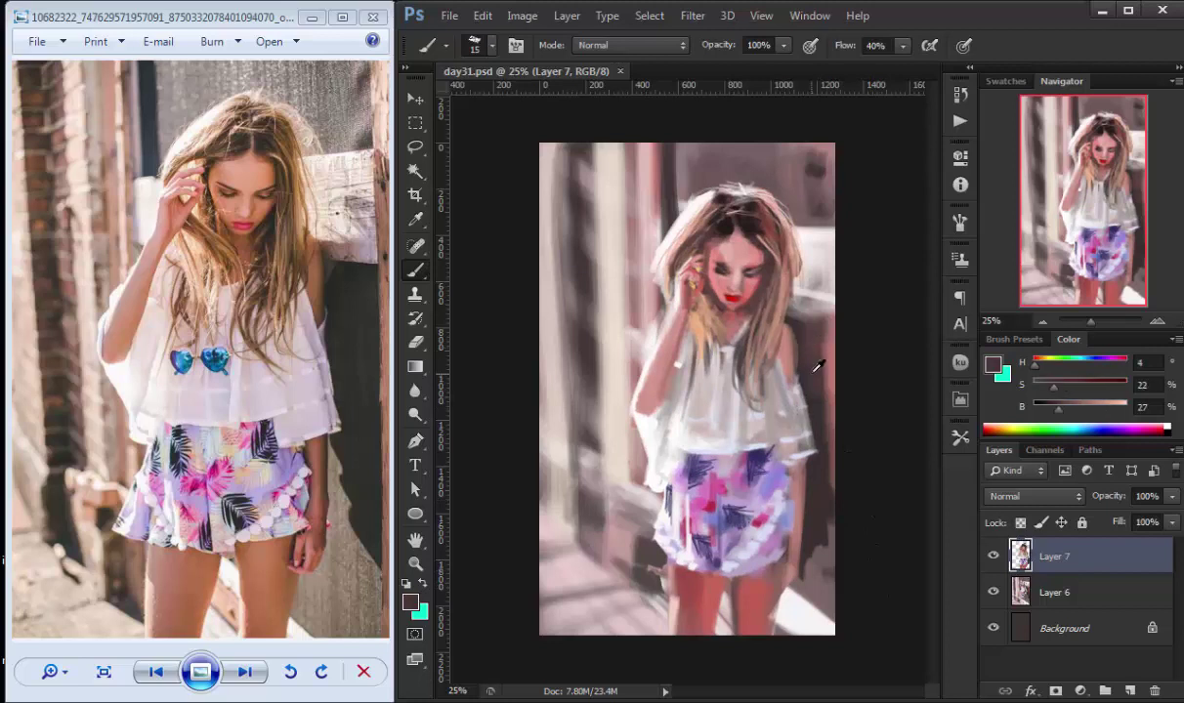
click(1043, 590)
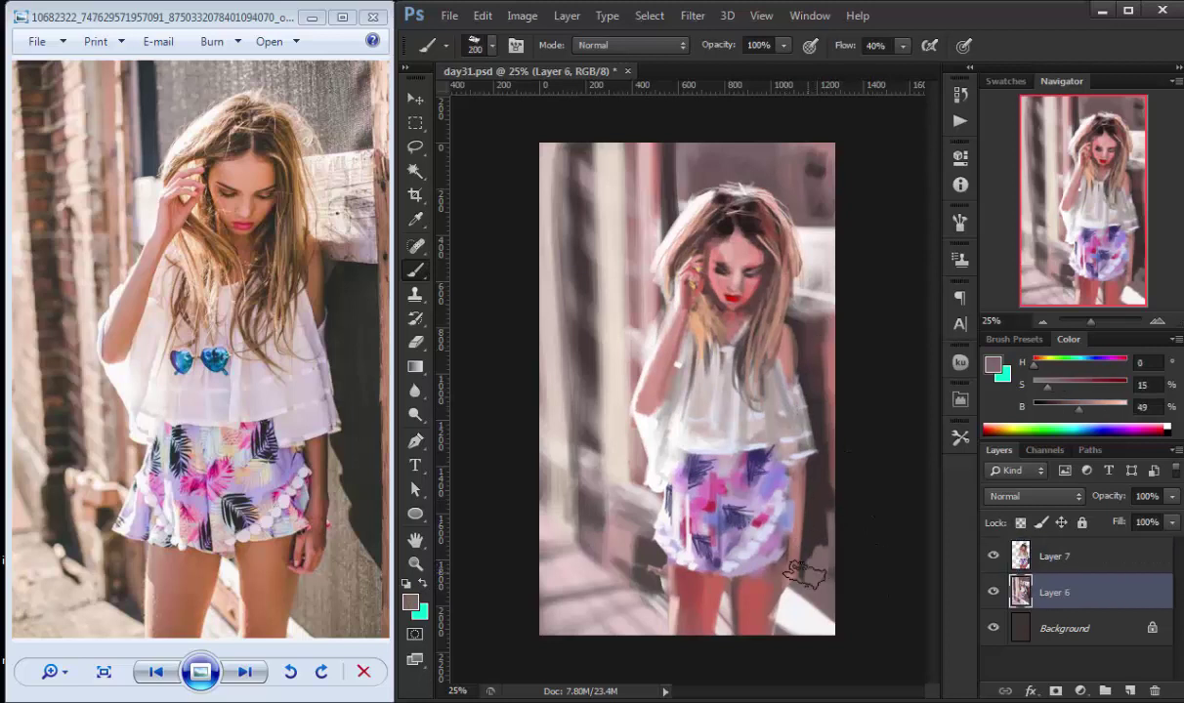
key(alt+bracketright)
key(e)
key(alt+bracketleft)
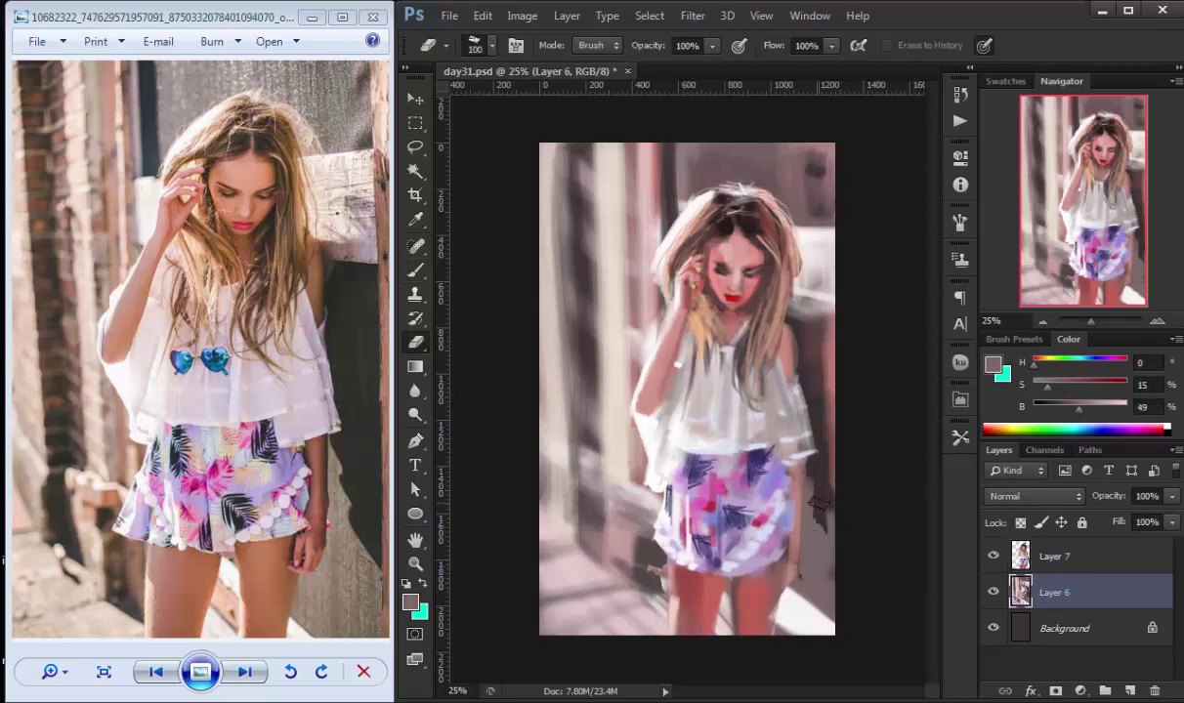
key(b)
alt+click(828, 465)
key(bracketleft)
key(bracketleft)
key(bracketleft)
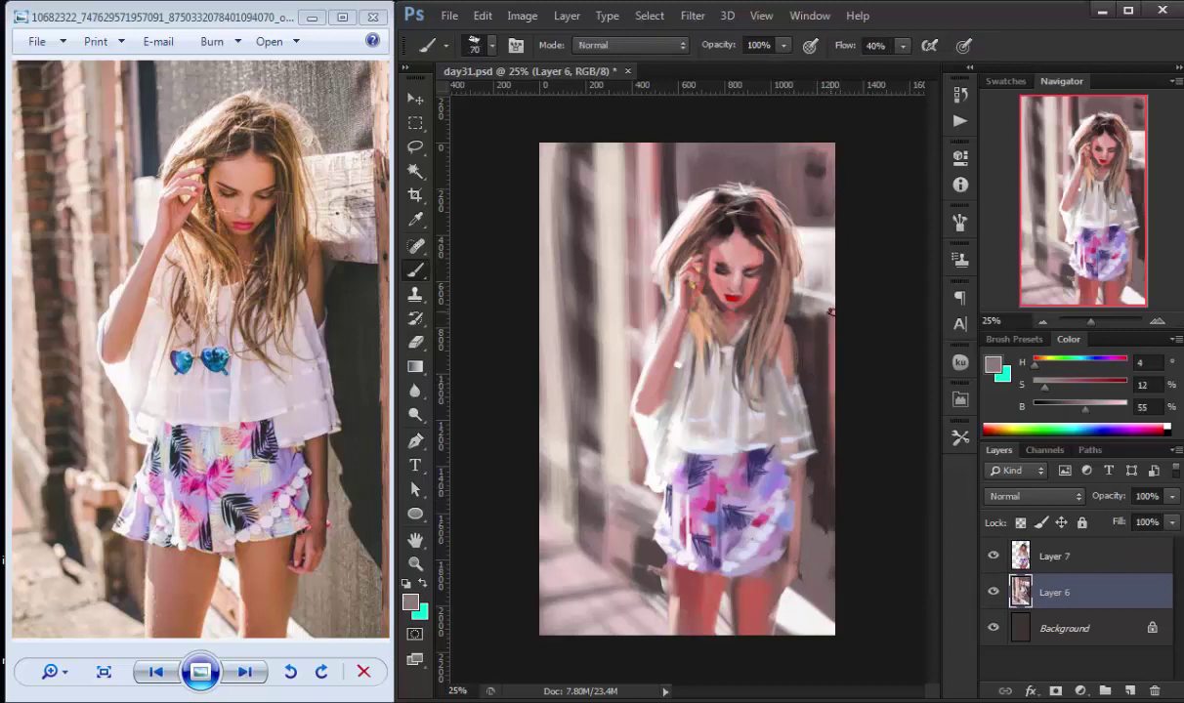
alt+click(831, 206)
drag(830, 151, 830, 420)
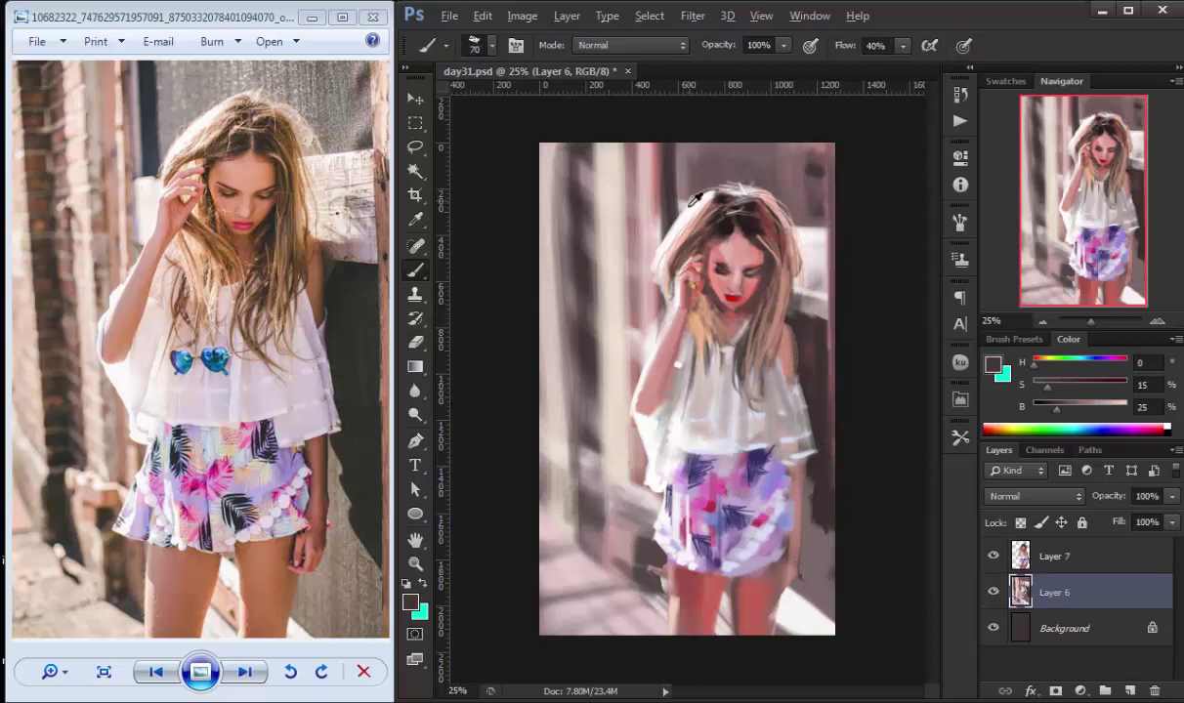
- Shift the pink brighter toward orange and lighten the left and lower-left background
alt+click(638, 282)
click(1079, 382)
click(1107, 403)
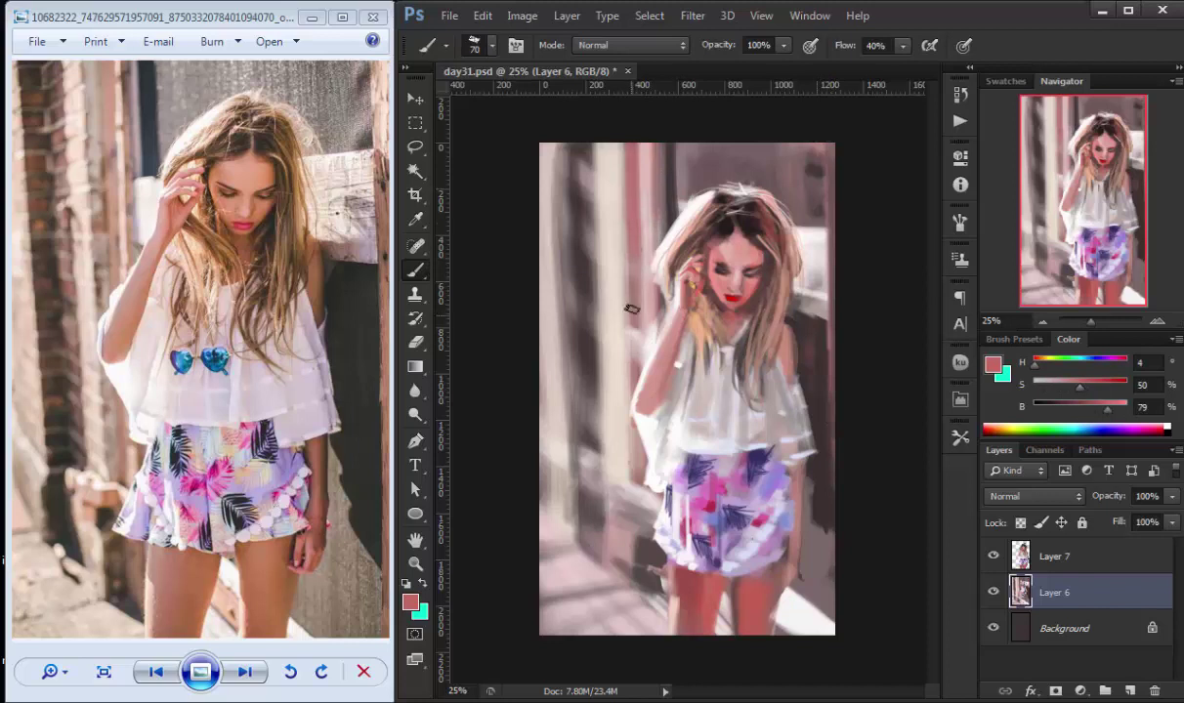
click(1038, 362)
drag(574, 173, 592, 312)
alt+click(554, 410)
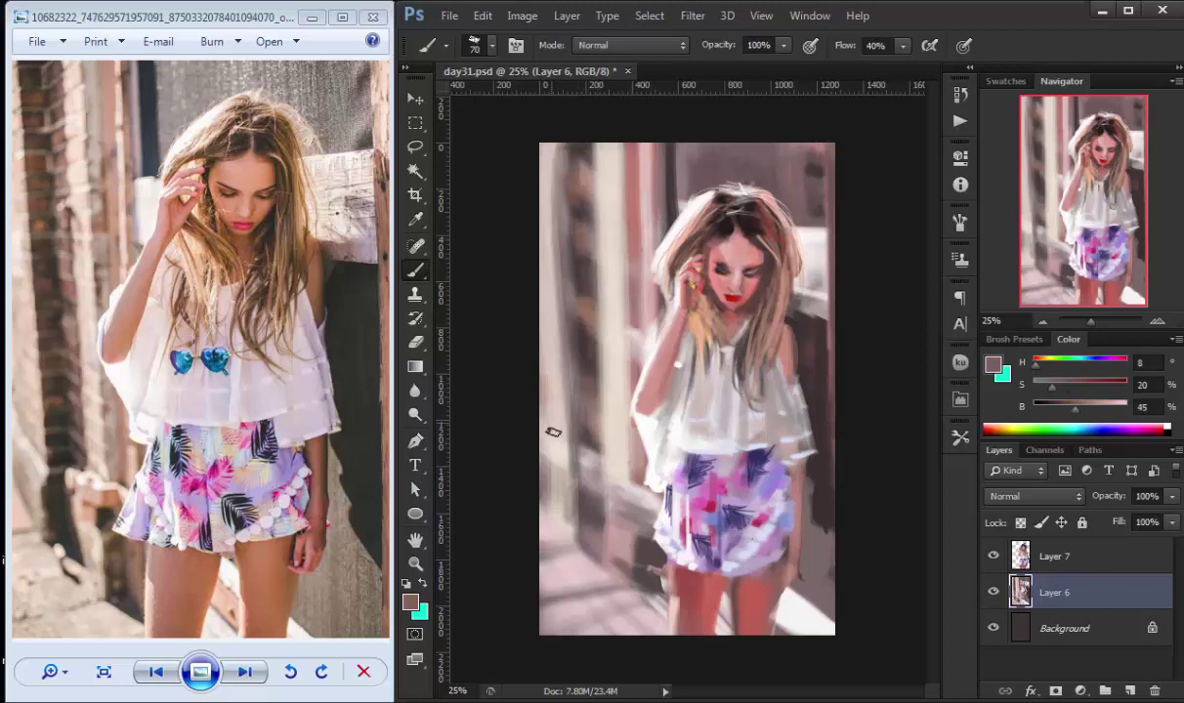
alt+click(559, 514)
mouse_move(592, 577)
mouse_down()
mouse_move(586, 542)
mouse_move(623, 483)
mouse_move(633, 592)
mouse_up()
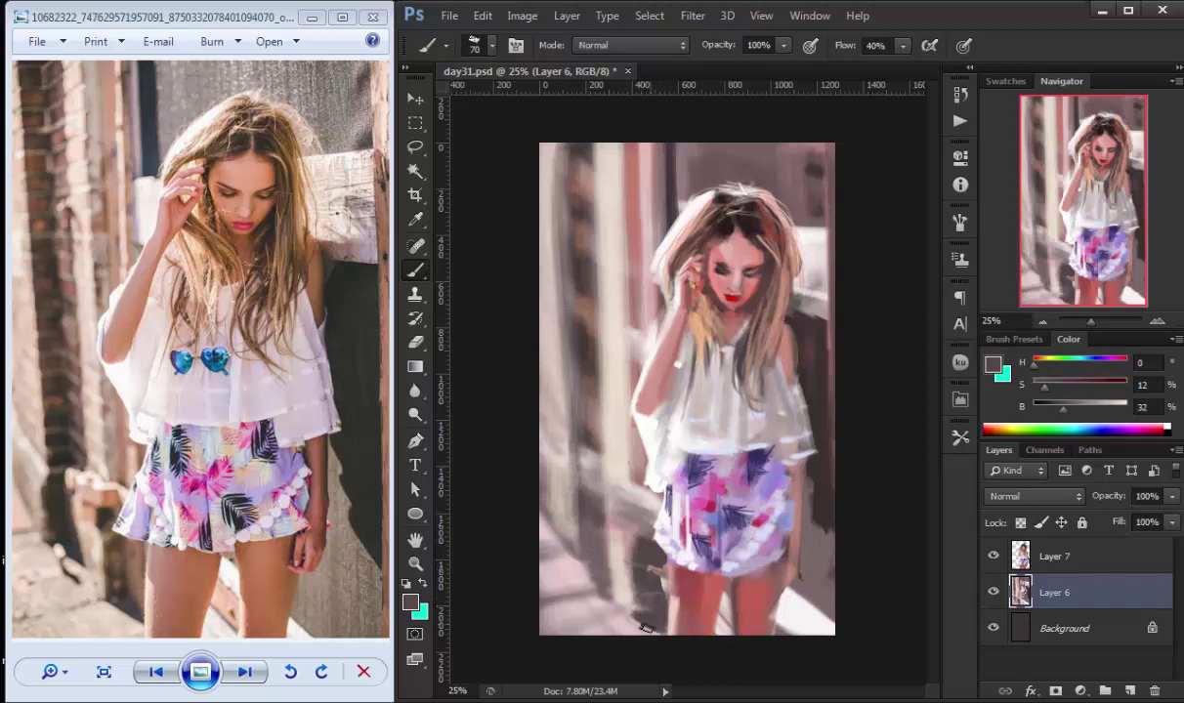
- Paint near-white streaks up the left background and add a new empty Layer 8
alt+click(550, 583)
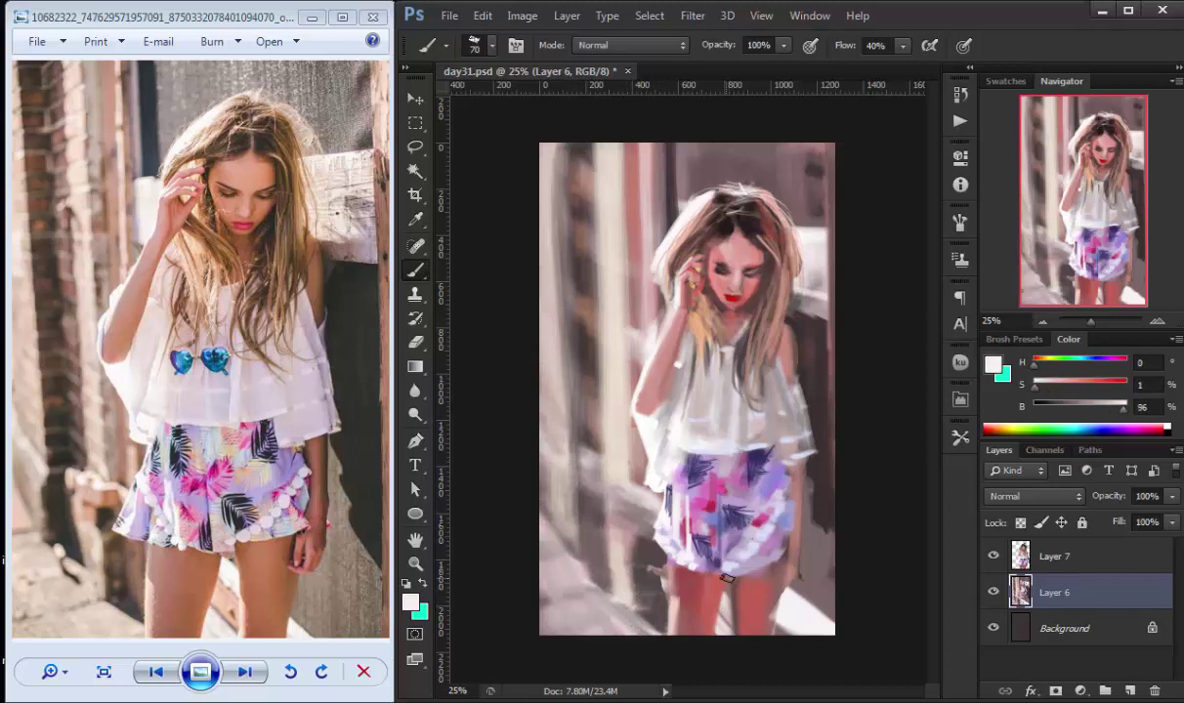
alt+click(747, 612)
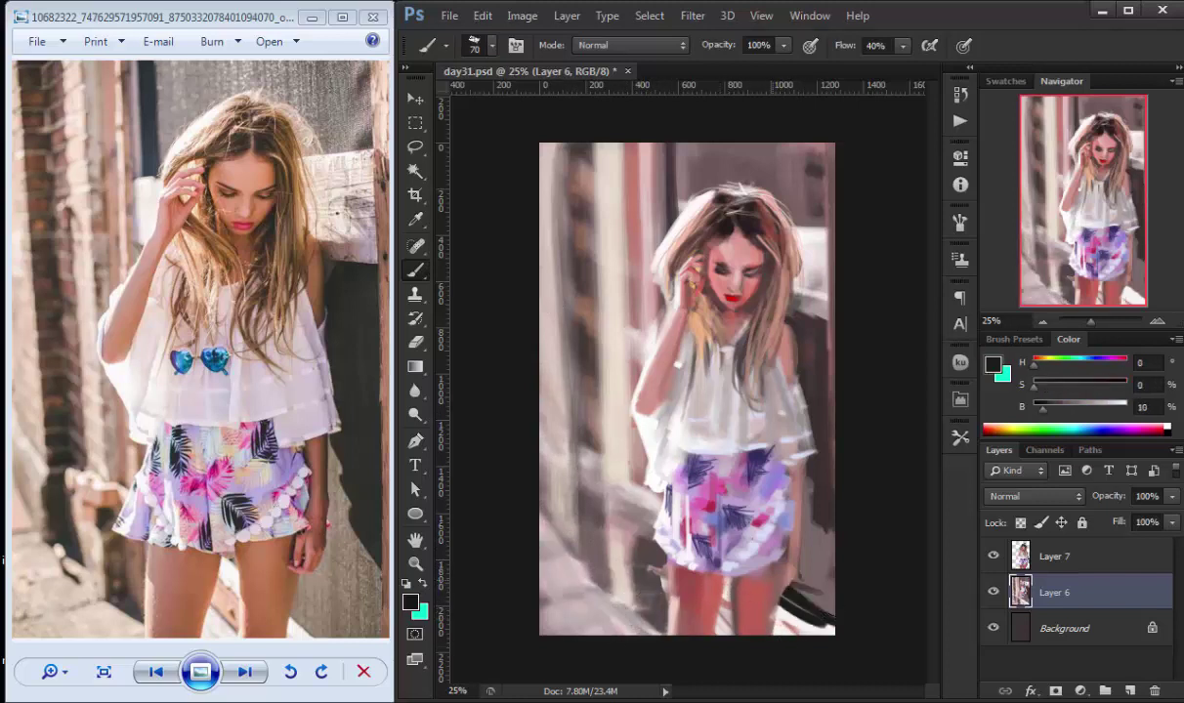
alt+click(755, 630)
mouse_move(692, 584)
mouse_down()
mouse_move(634, 507)
mouse_move(555, 455)
mouse_move(626, 423)
mouse_move(656, 203)
mouse_up()
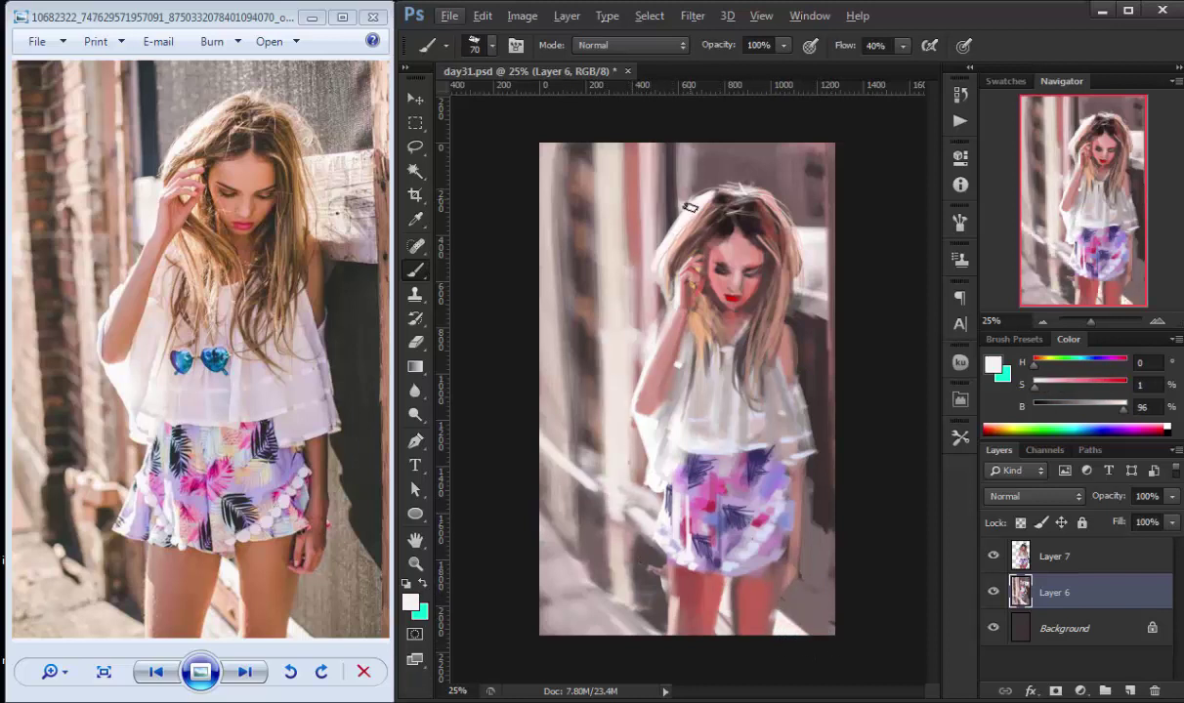
click(1128, 690)
alt+click(741, 404)
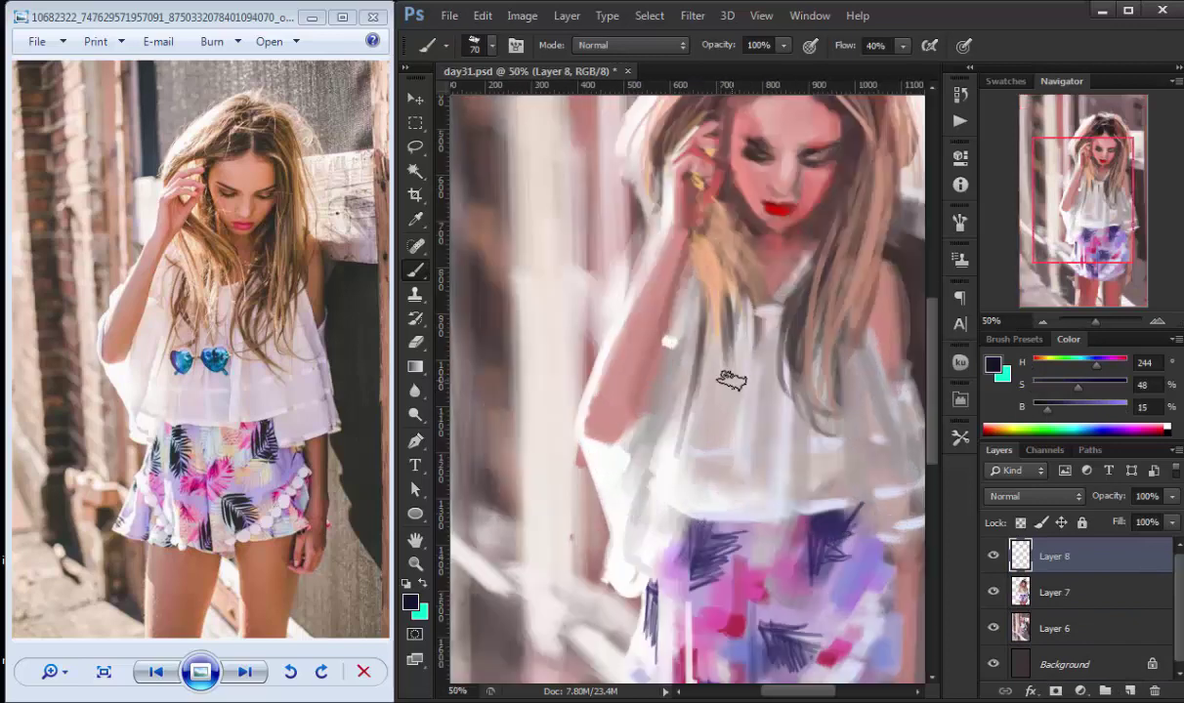
- Paint dark and steel-blue sunglasses on Layer 8 and move them down and left
key(ctrl+plus)
drag(721, 388, 731, 397)
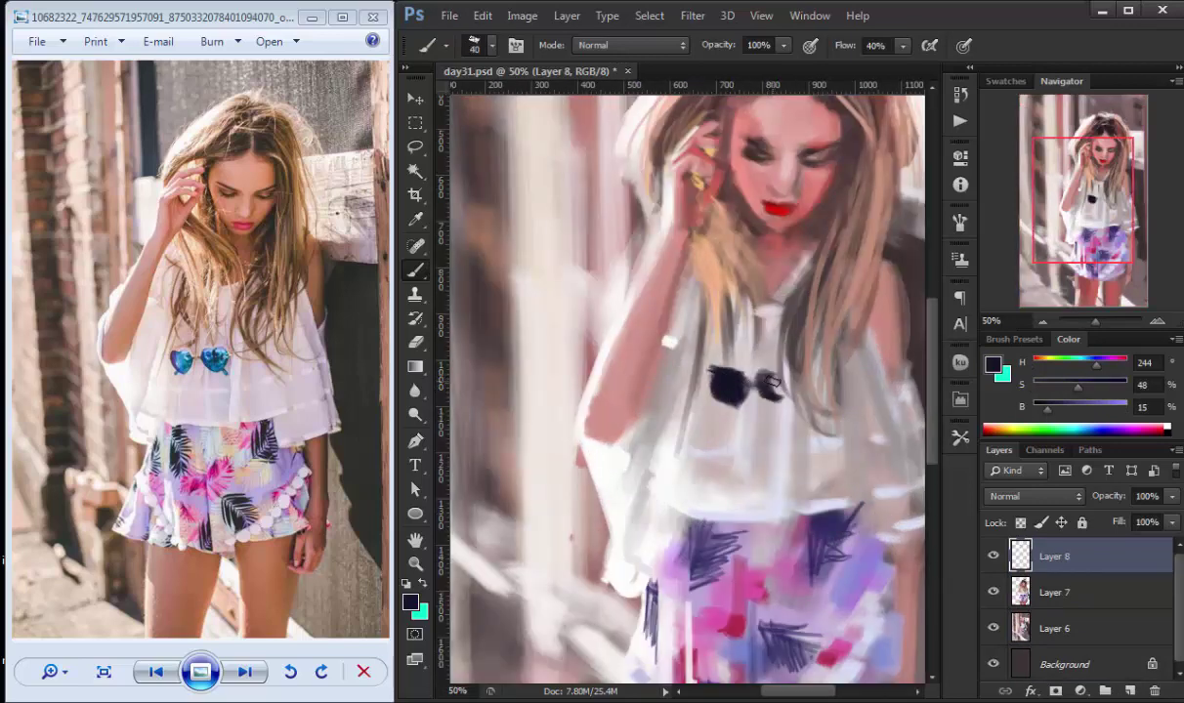
click(1089, 429)
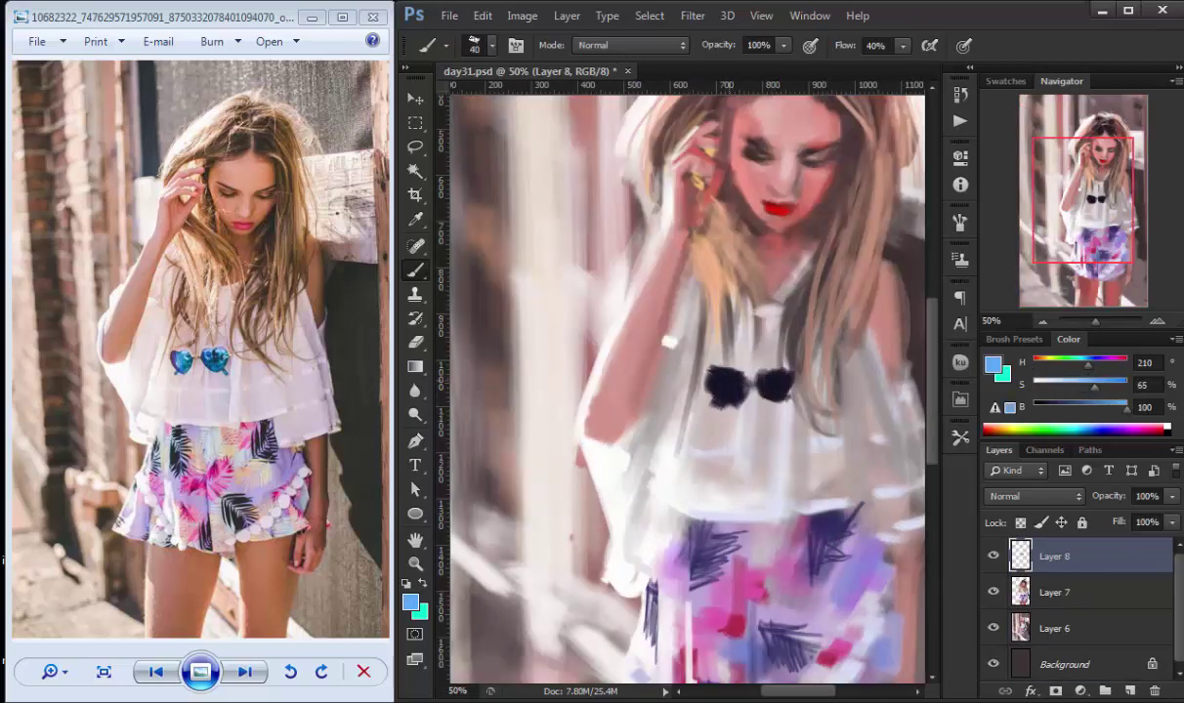
drag(683, 376, 752, 367)
alt+click(772, 391)
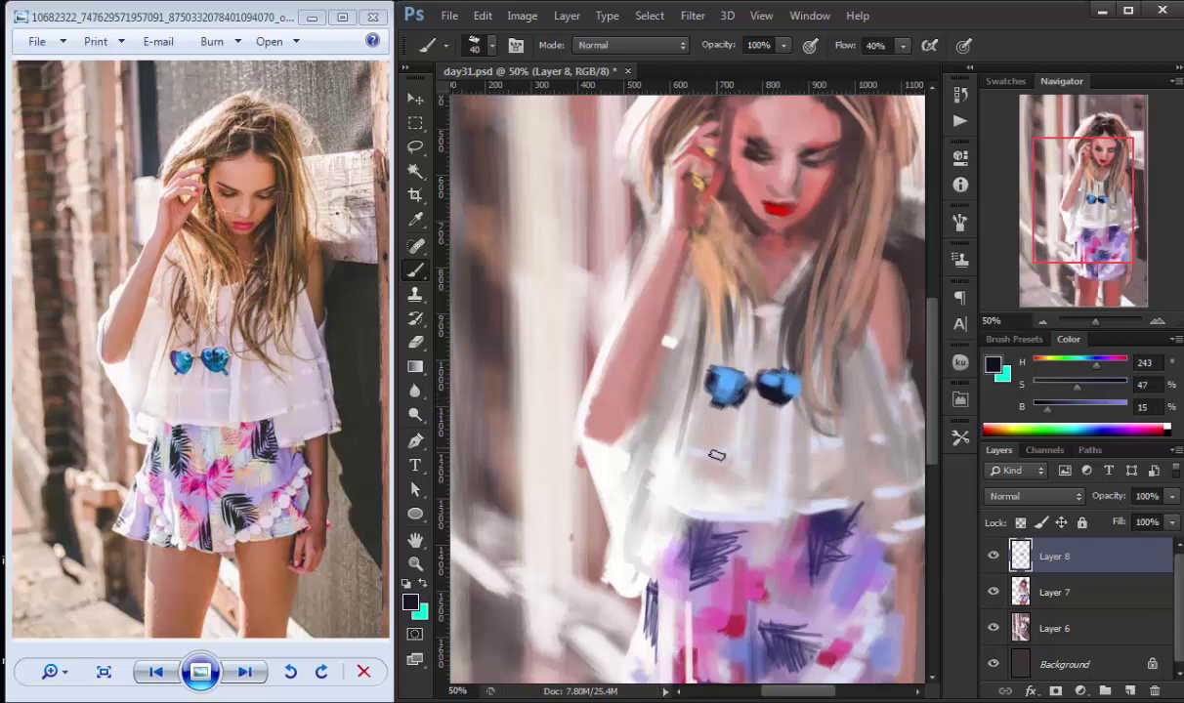
key(v)
drag(781, 427, 770, 454)
- Add purple strokes to the shorts on Layer 7 and sample near-white and rose tones
click(1054, 592)
key(b)
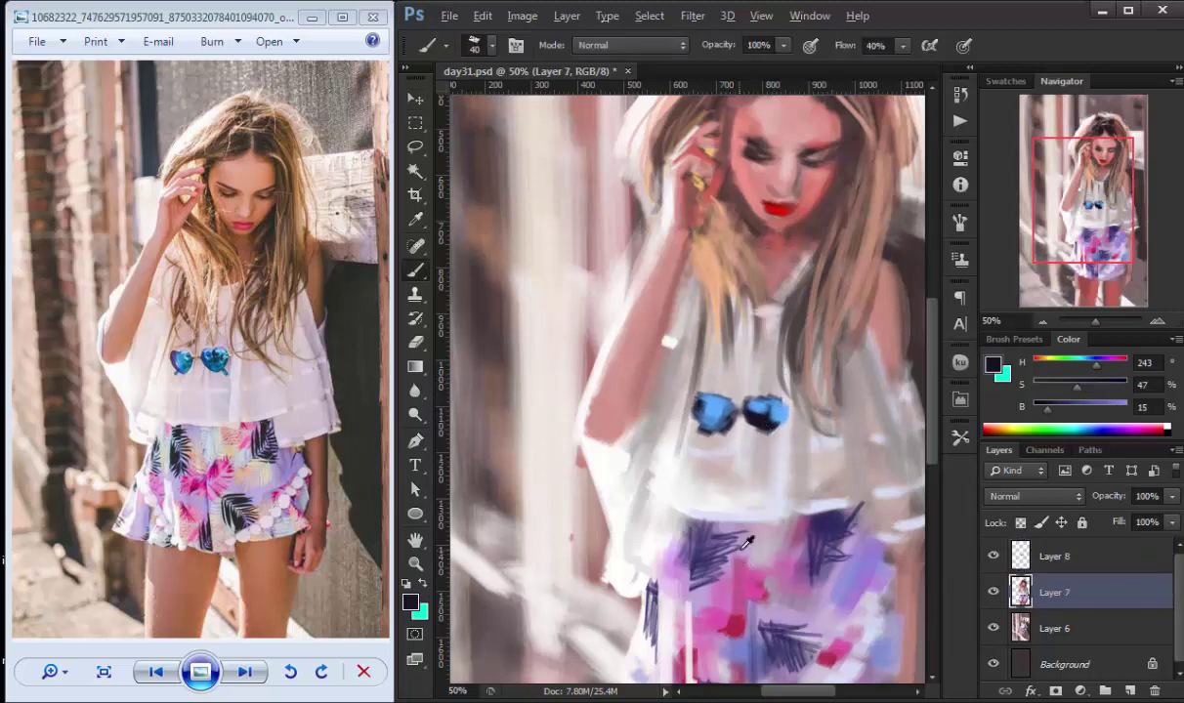
alt+click(786, 525)
drag(786, 526, 795, 516)
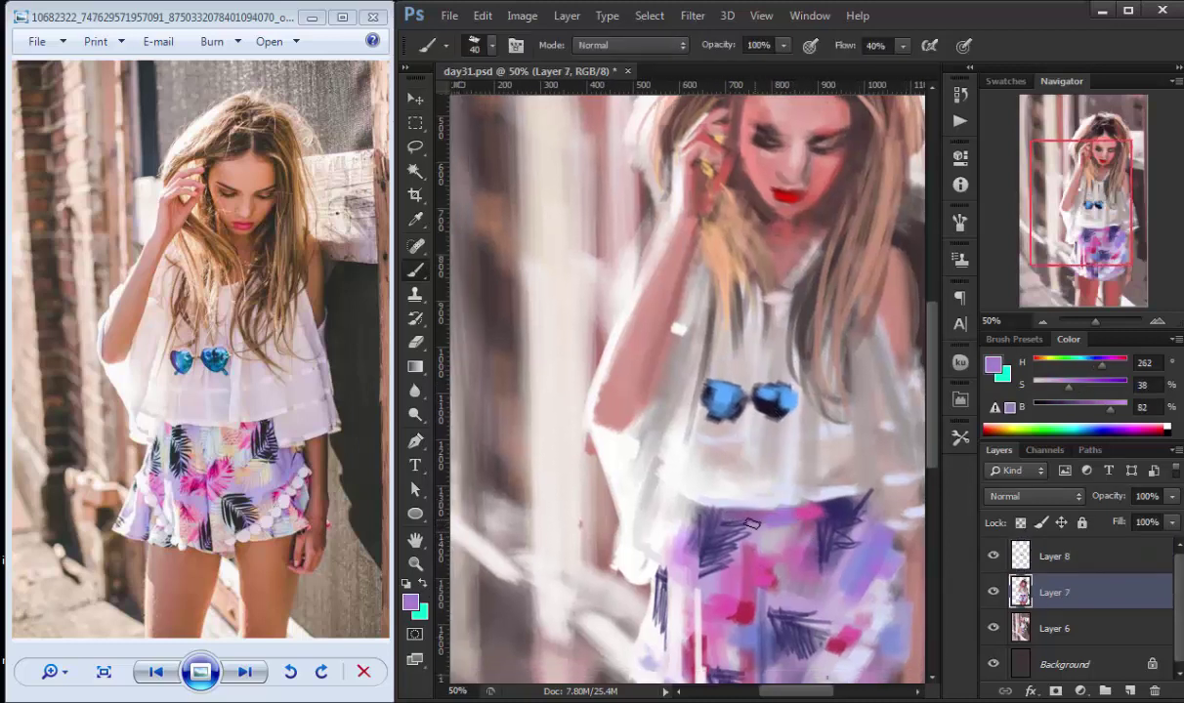
alt+click(802, 515)
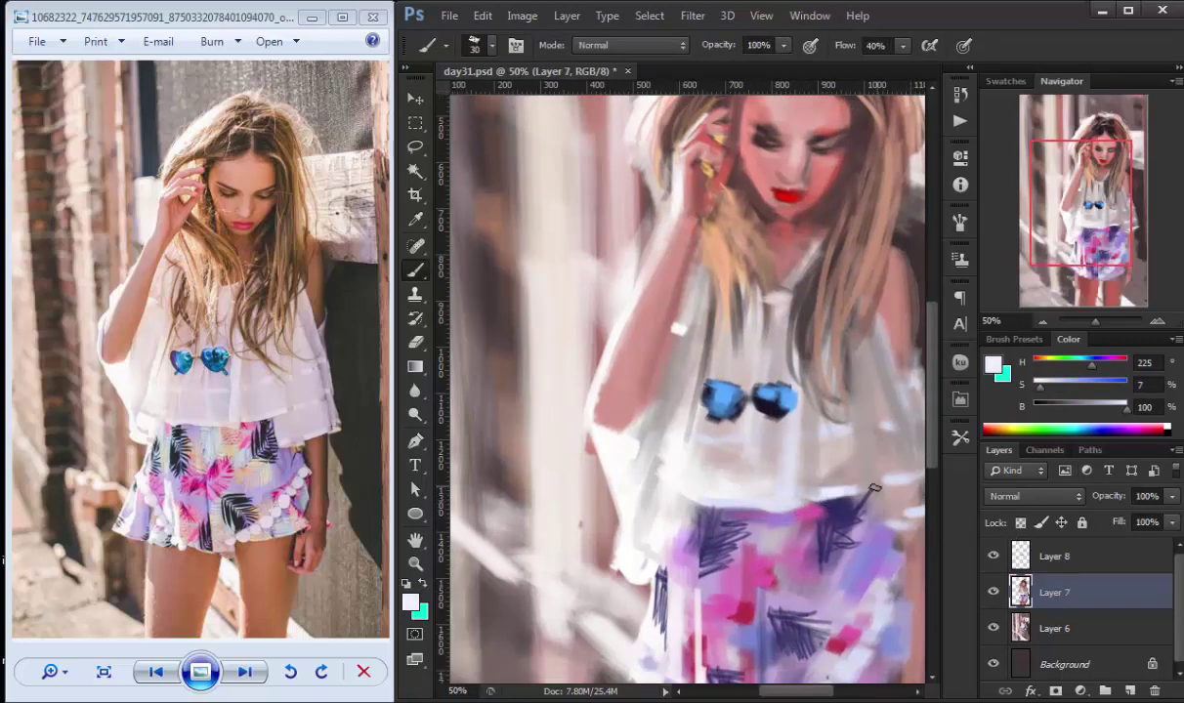
scroll(875, 487, right, 3)
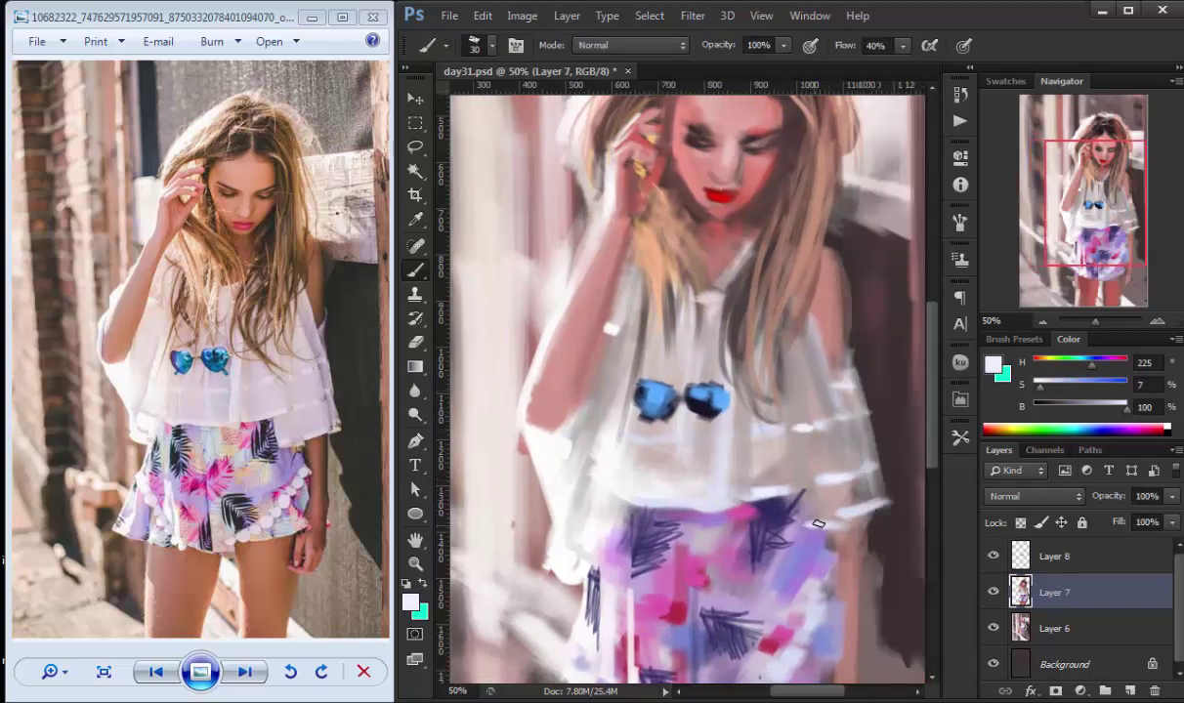
alt+click(717, 314)
alt+click(735, 264)
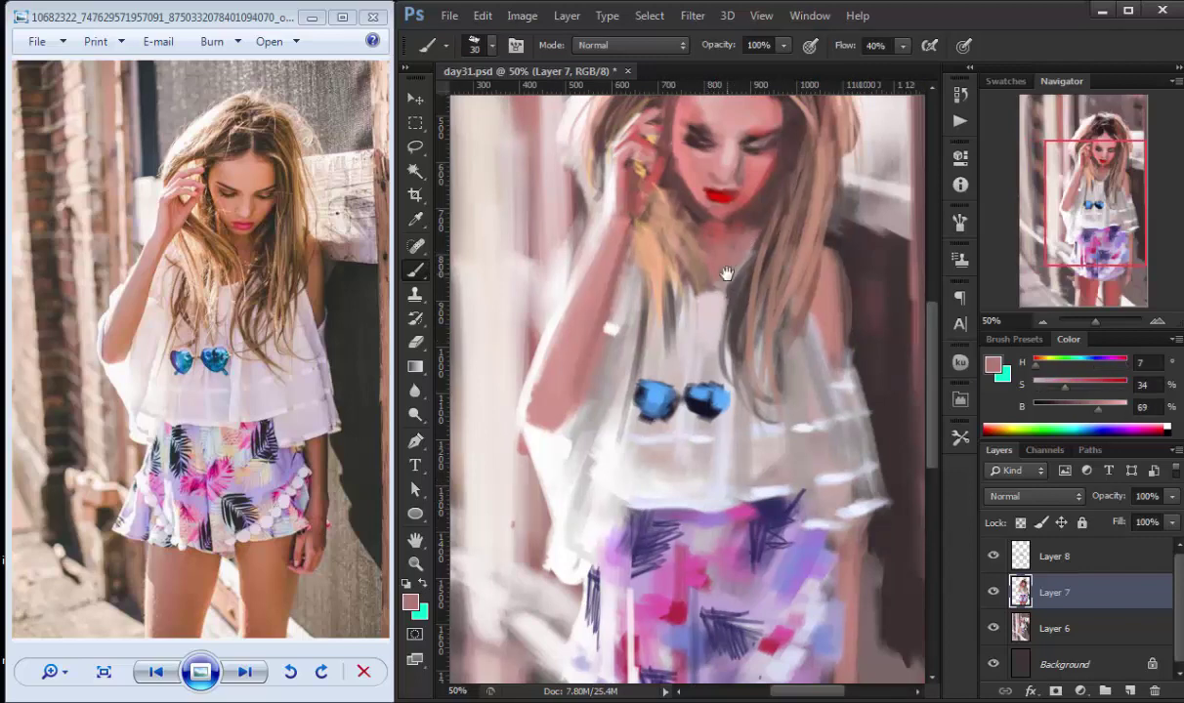
- Paint near-black shadow strokes into the hair right of the face
drag(727, 273, 726, 377)
alt+click(711, 274)
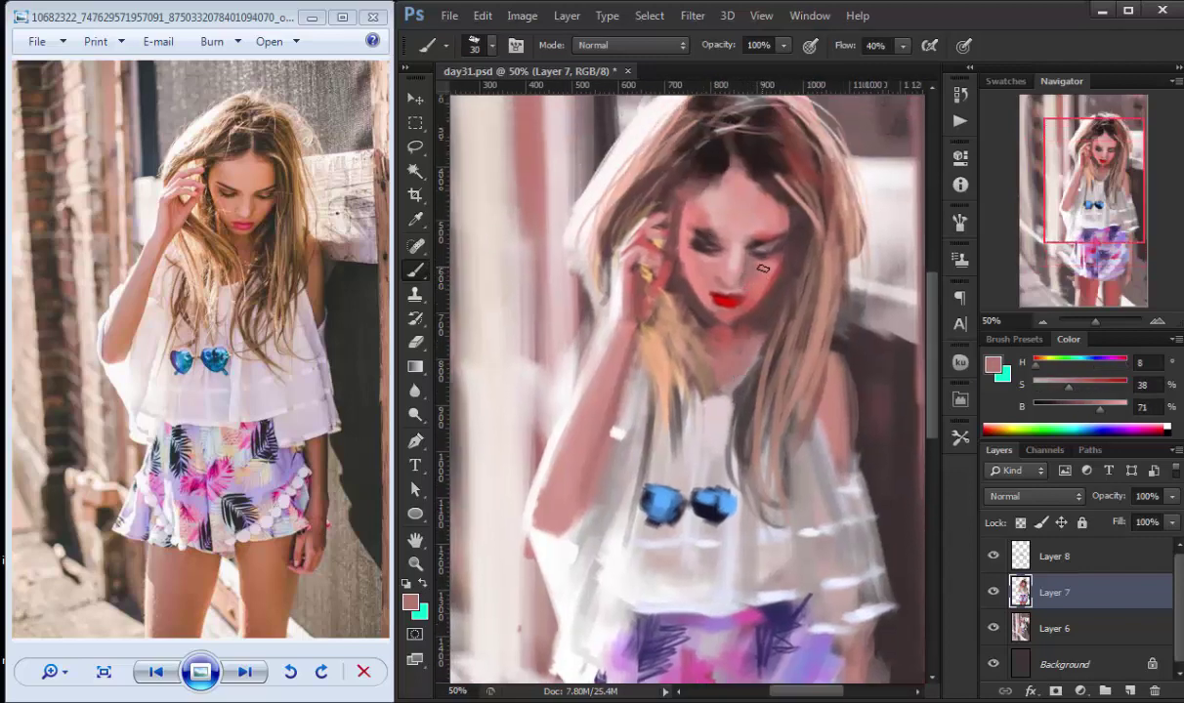
alt+click(776, 211)
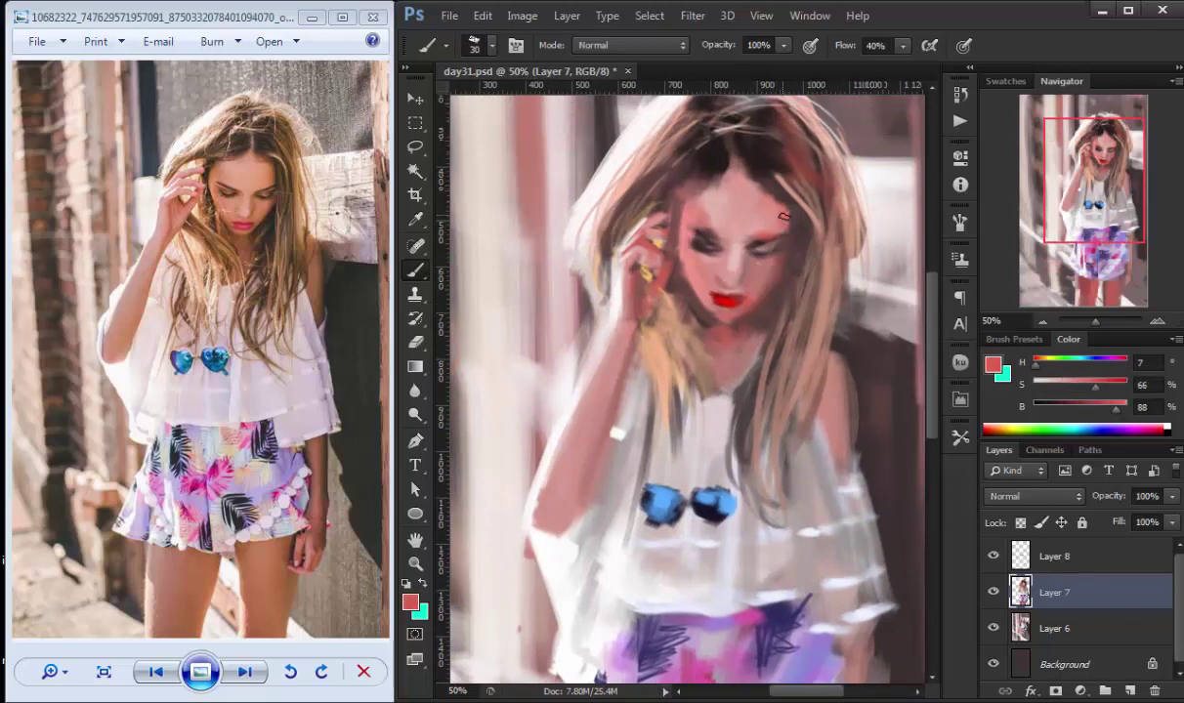
alt+click(733, 224)
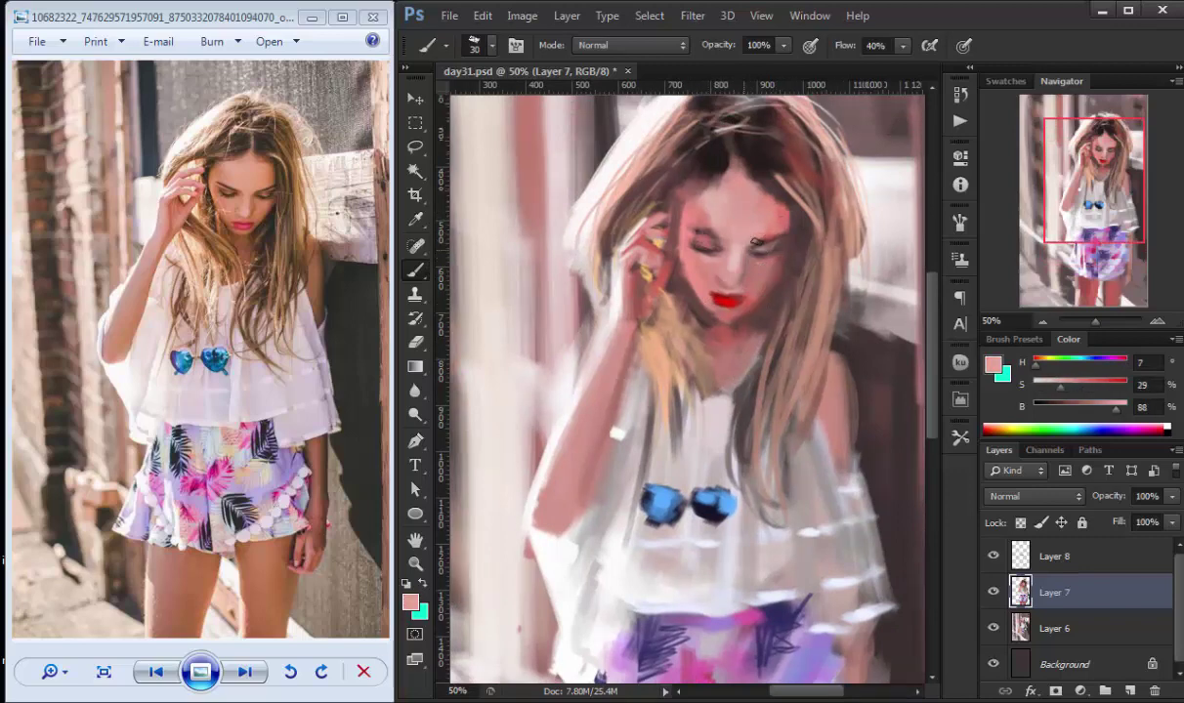
alt+click(715, 223)
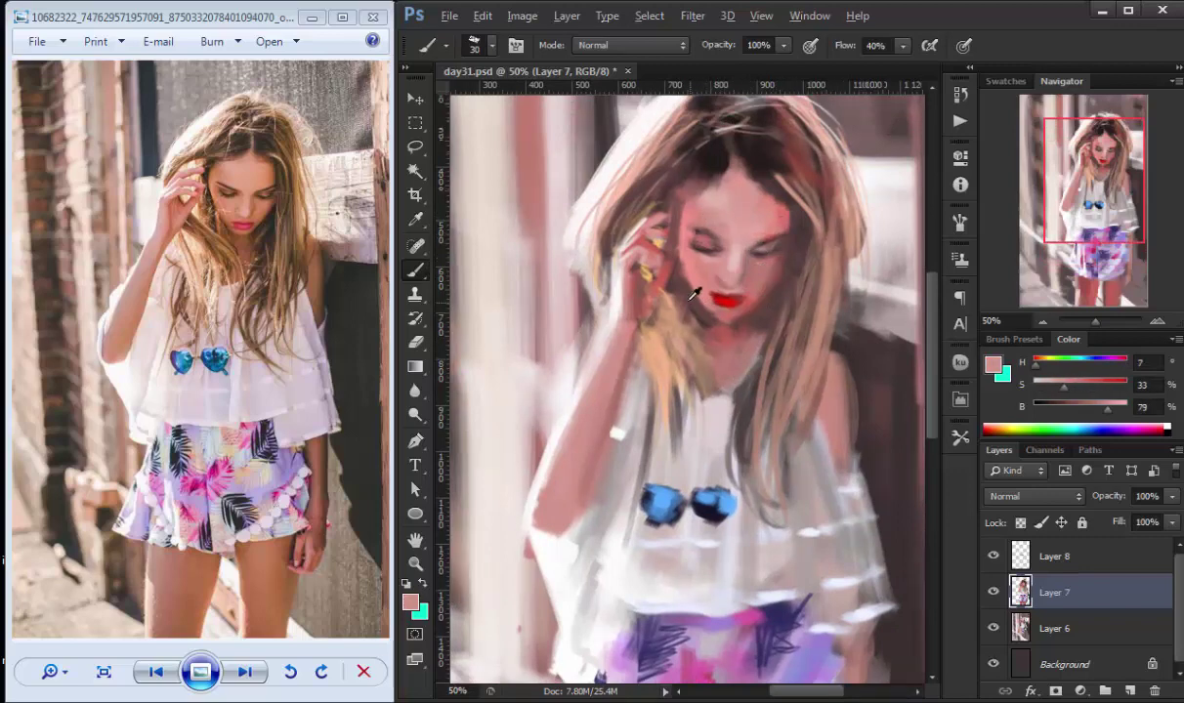
alt+click(679, 263)
alt+click(752, 312)
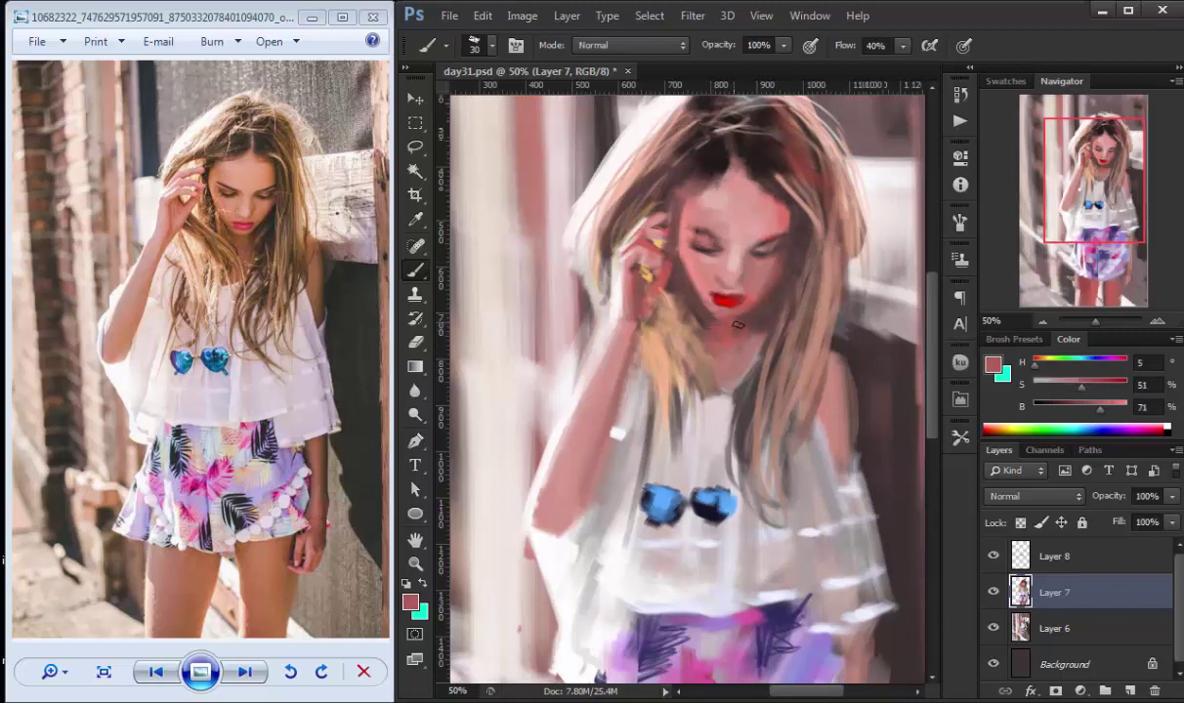
mouse_move(727, 258)
mouse_down()
mouse_move(762, 327)
mouse_move(747, 256)
mouse_up()
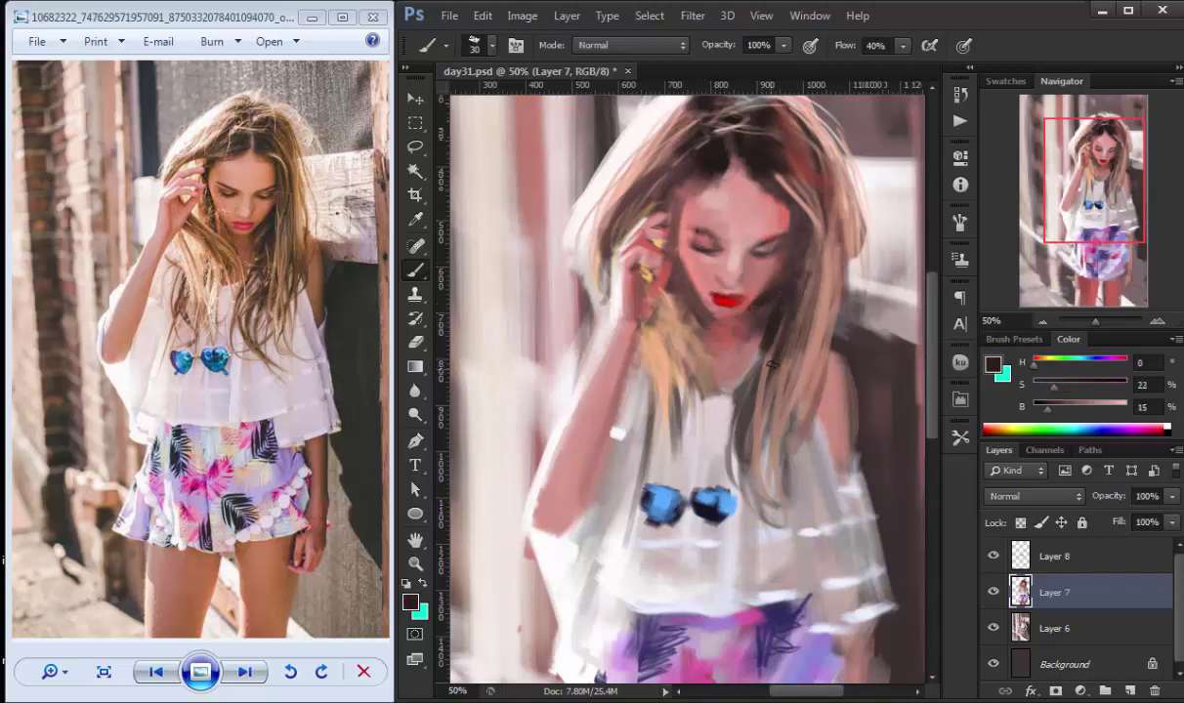
drag(763, 342, 772, 219)
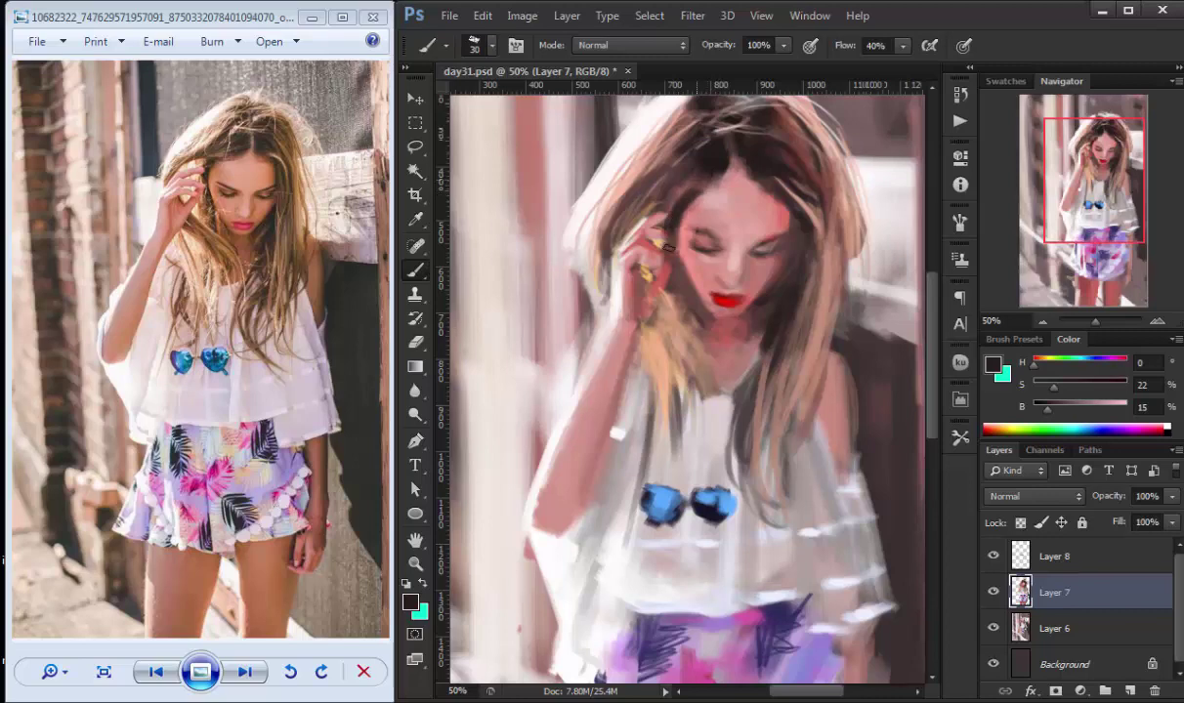
- Sample light skin, yellow, near-white and grey tones and save the painting
alt+click(659, 249)
alt+click(618, 262)
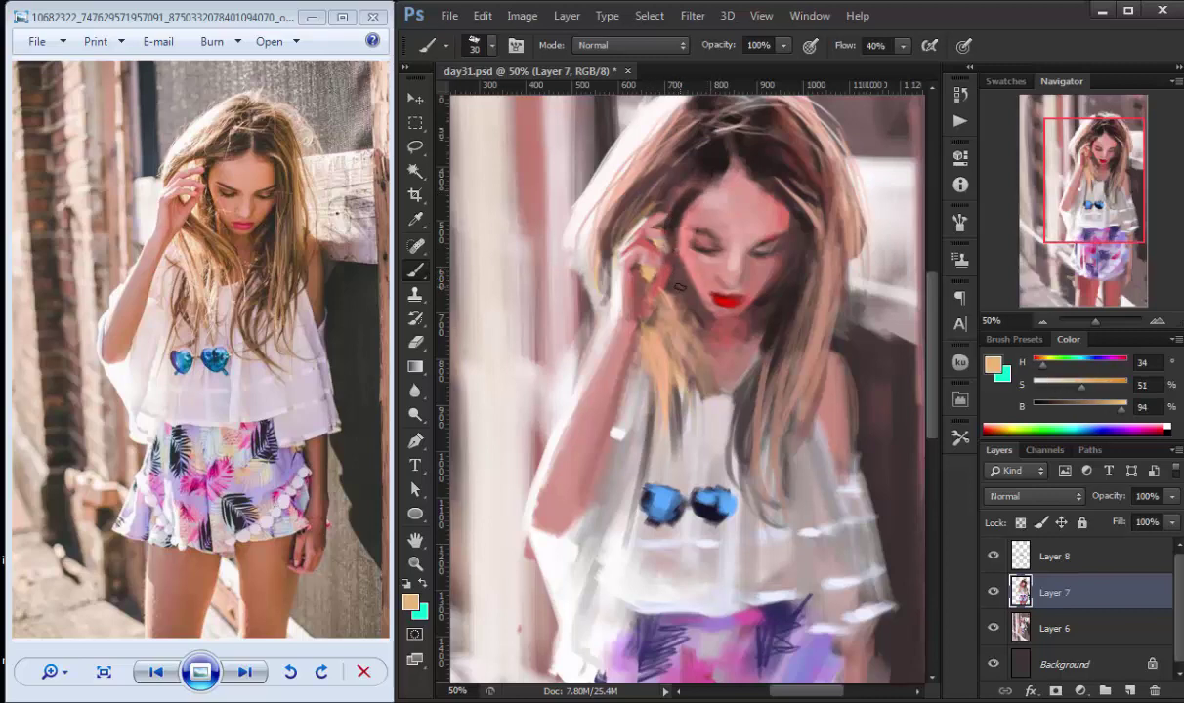
alt+click(760, 523)
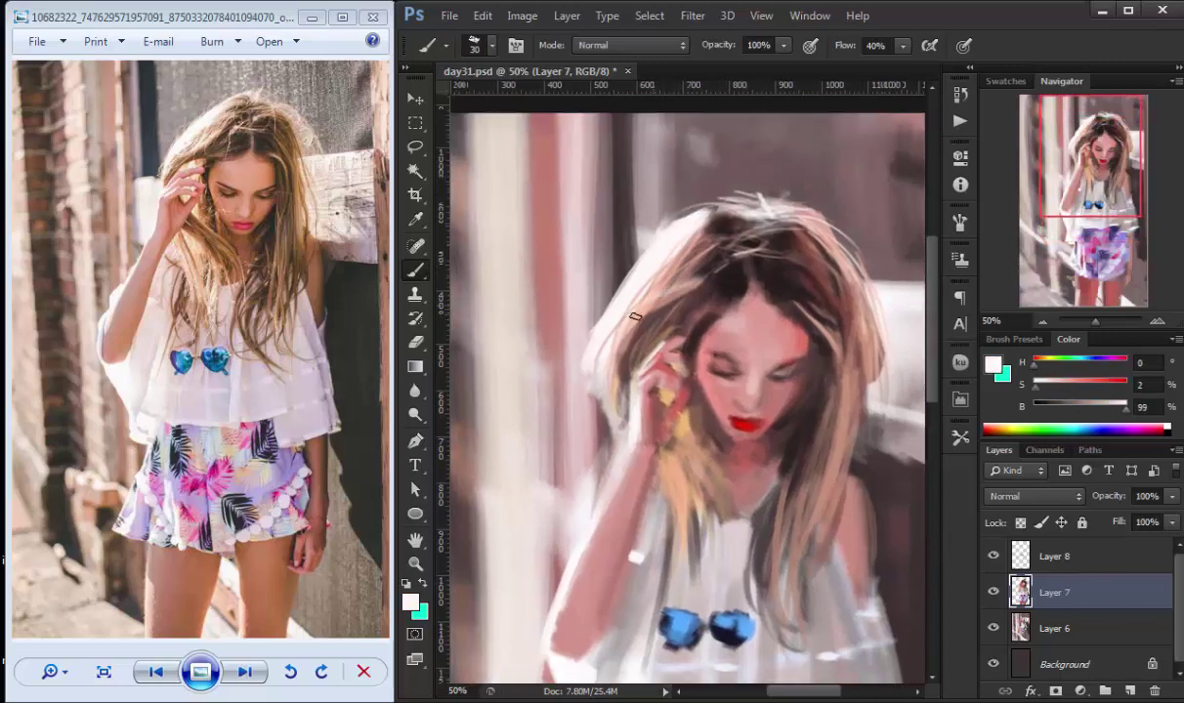
key(ctrl+s)
scroll(760, 523, down, 3)
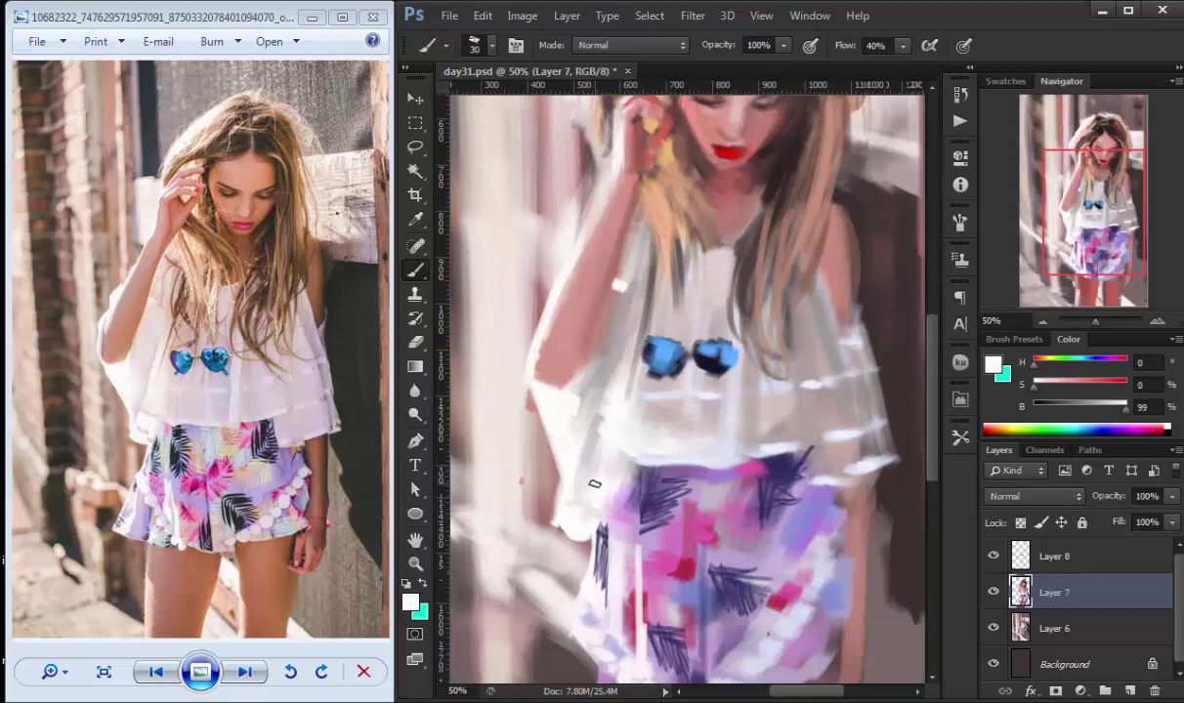
alt+click(619, 377)
scroll(620, 413, up, 1)
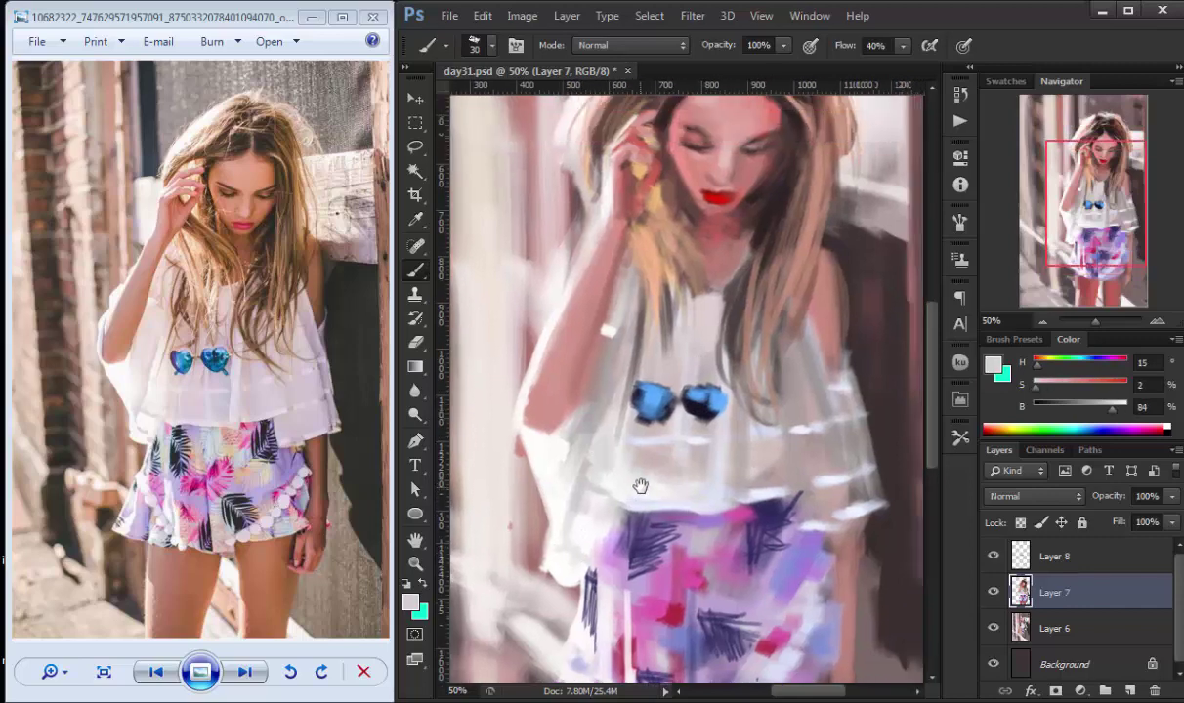
alt+click(623, 421)
- Tidy the sunglasses' right lens edge on Layer 8, then return to Layer 7
key(alt+bracketright)
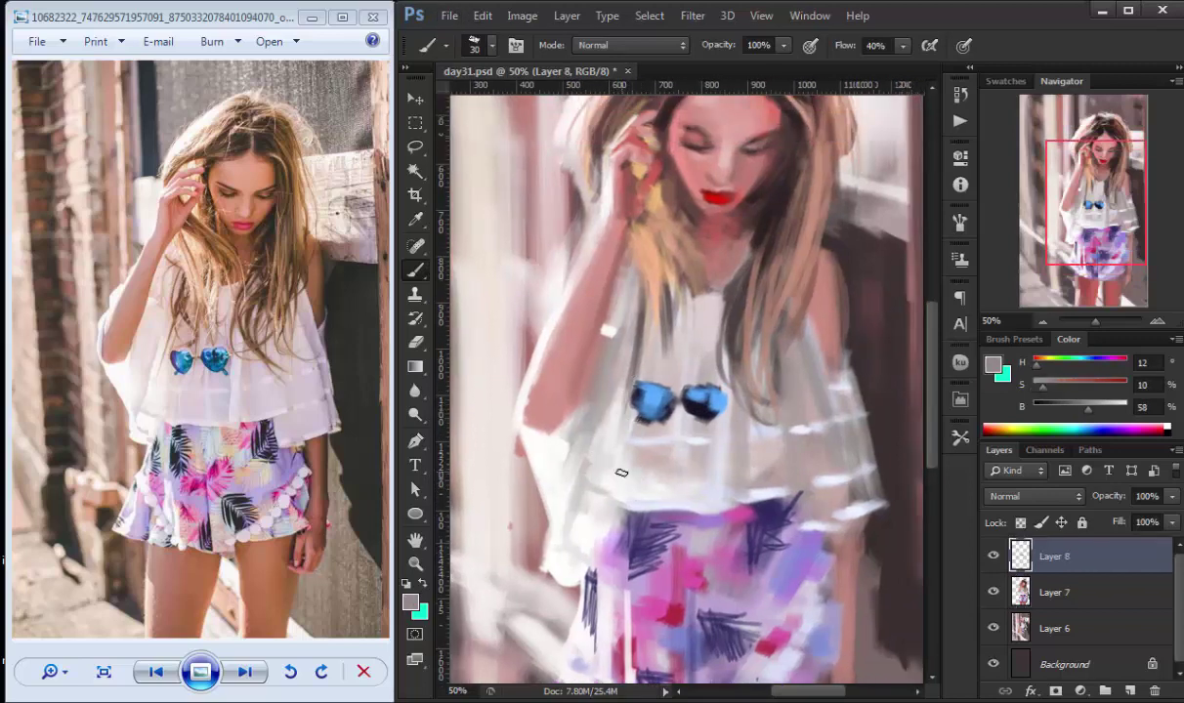
key(e)
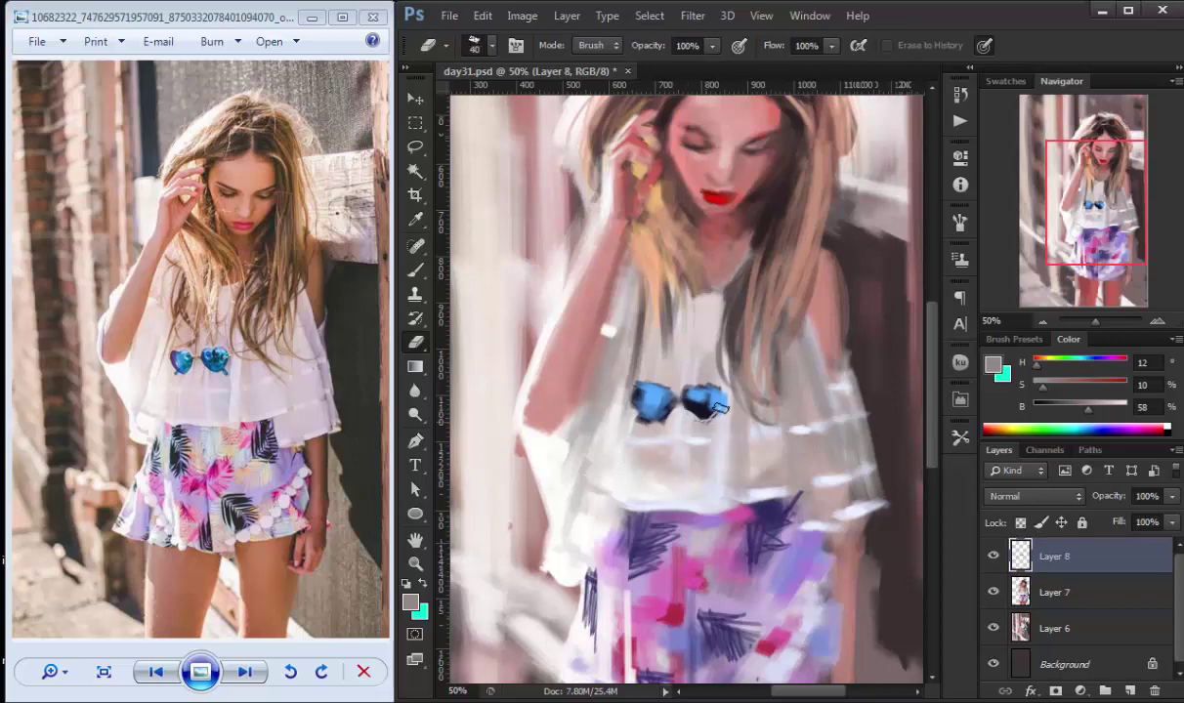
scroll(720, 408, down, 3)
scroll(825, 483, down, 2)
key(b)
key(alt+bracketleft)
- Shade the shorts' right side dark brown, then paint pink skin and darker edge shading on the right leg
alt+click(808, 474)
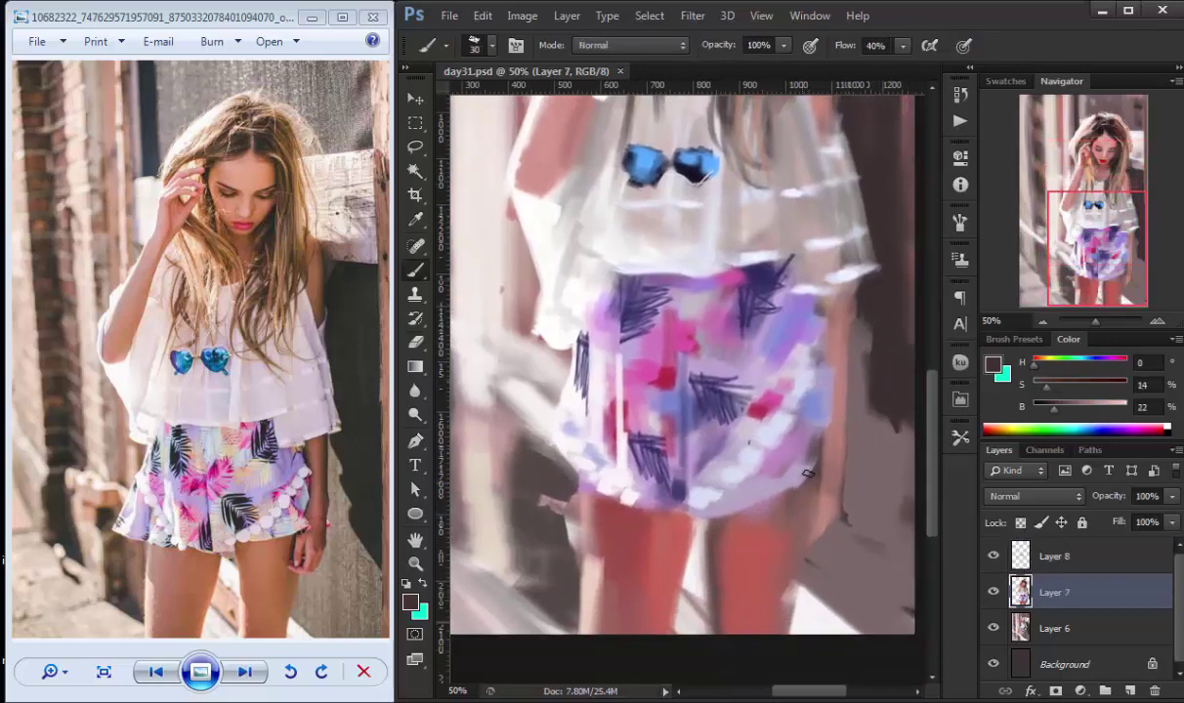
drag(808, 475, 777, 517)
alt+click(787, 503)
drag(801, 454, 800, 279)
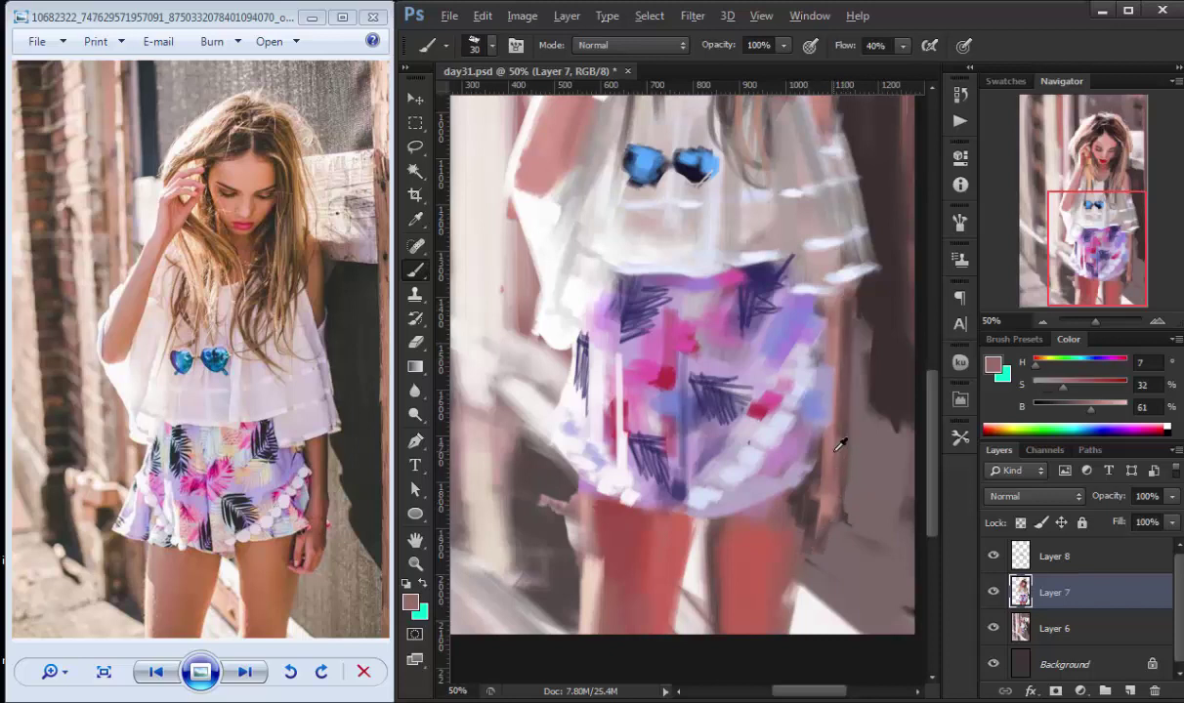
alt+click(839, 444)
mouse_move(796, 493)
mouse_down()
mouse_move(810, 536)
mouse_move(800, 560)
mouse_up()
alt+click(810, 477)
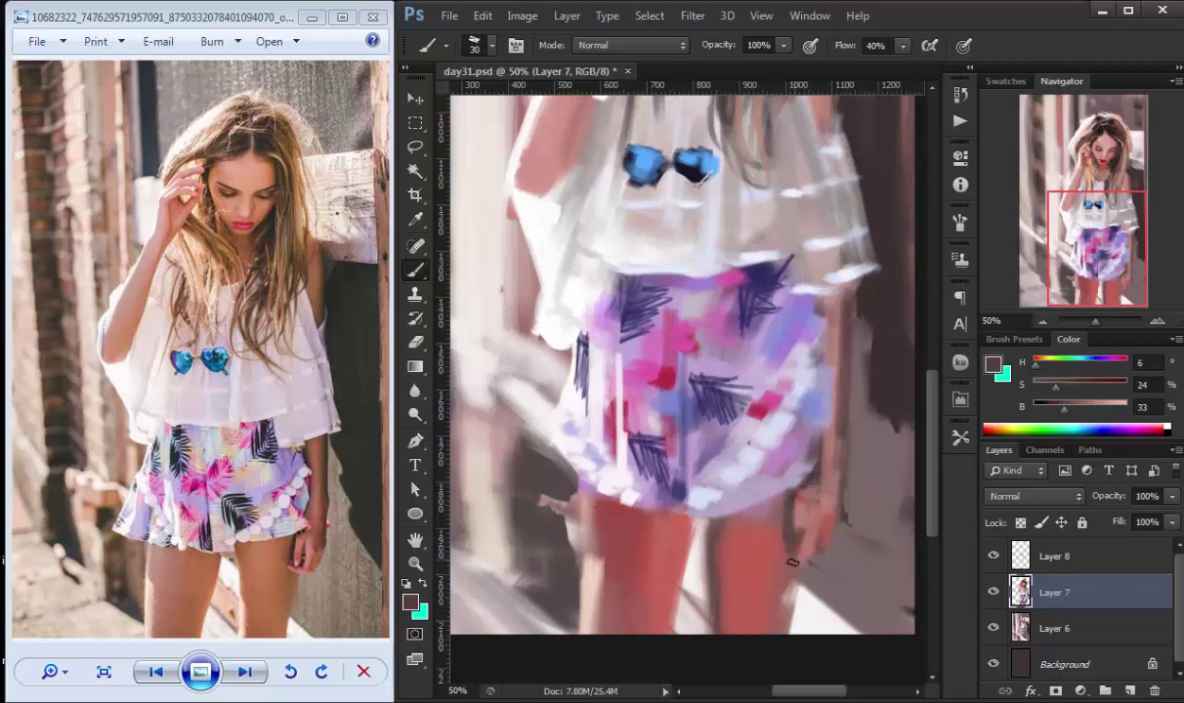
drag(781, 434, 786, 493)
- Switch to Layer 6, enlarge the brush to 70, and sample muted colours around the legs
alt+click(803, 518)
key(alt+bracketleft)
alt+click(803, 545)
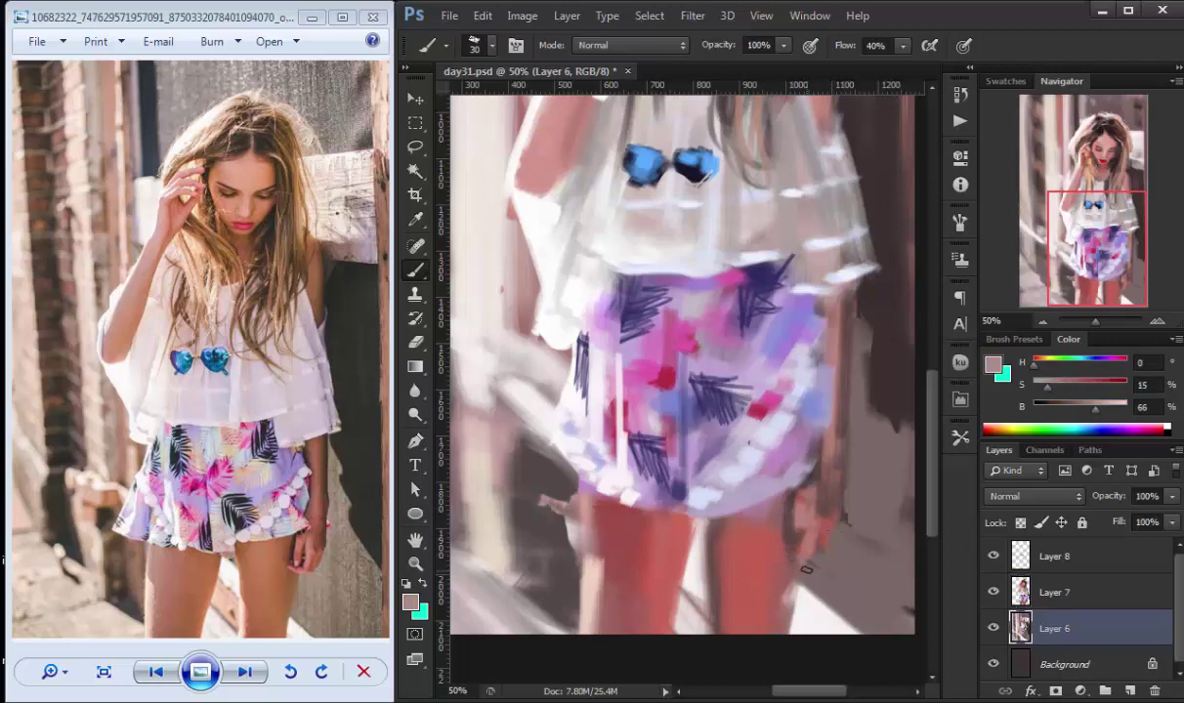
key(bracketright)
key(bracketright)
key(bracketright)
drag(828, 573, 759, 446)
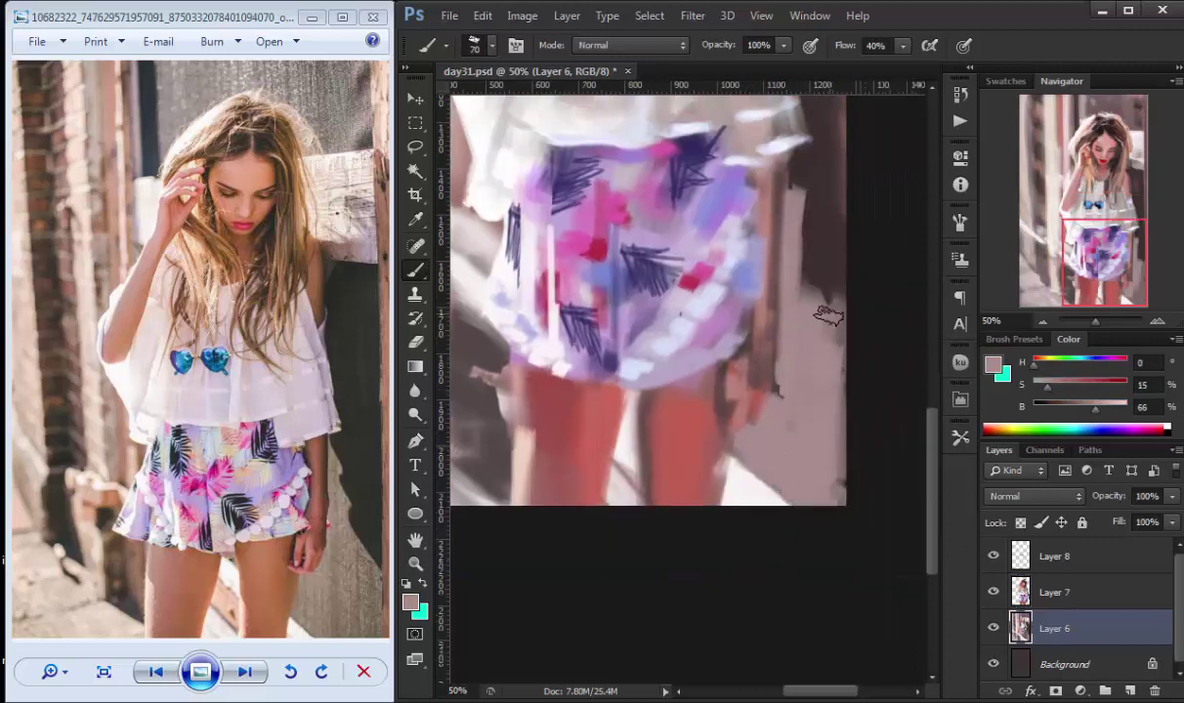
alt+click(821, 389)
mouse_move(795, 379)
mouse_down()
mouse_move(873, 528)
mouse_move(806, 405)
mouse_up()
- Back on Layer 7, paint light strokes beside the shorts and pick a near-white from the top
key(alt+bracketright)
alt+click(829, 522)
alt+click(849, 433)
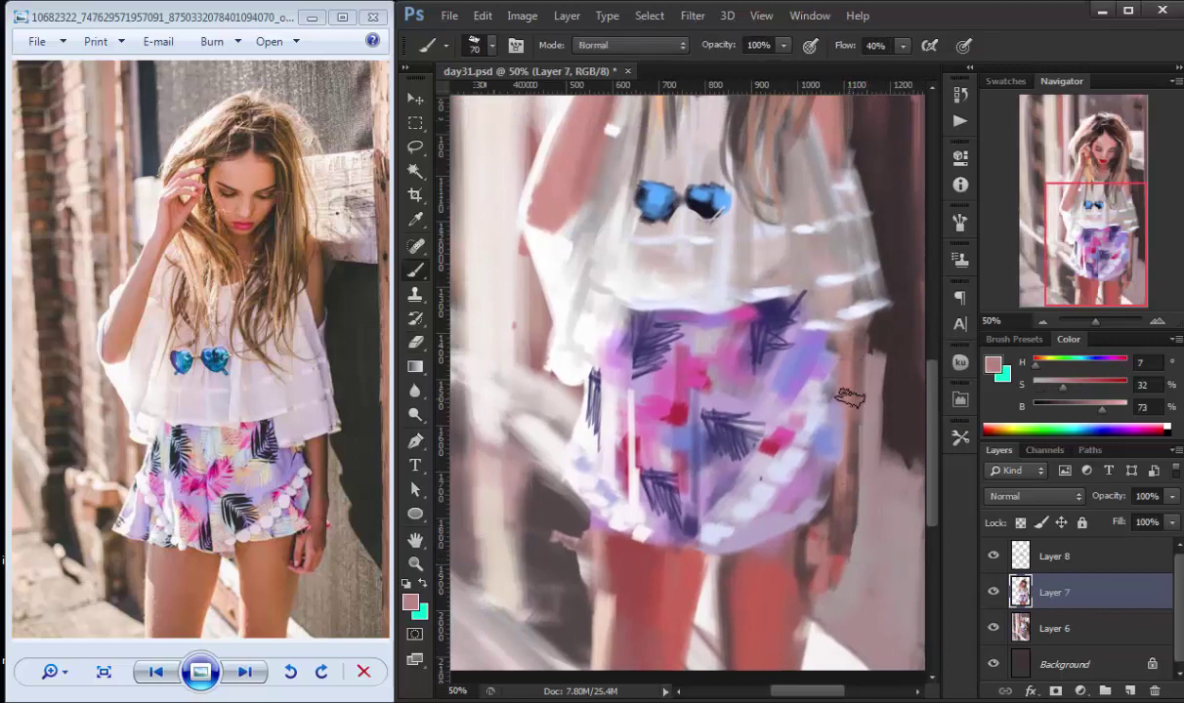
drag(806, 313, 791, 478)
alt+click(842, 344)
- Set a size-10 brush at 100% flow and paint light strokes near the right shoulder
key(bracketleft)
key(bracketleft)
key(bracketleft)
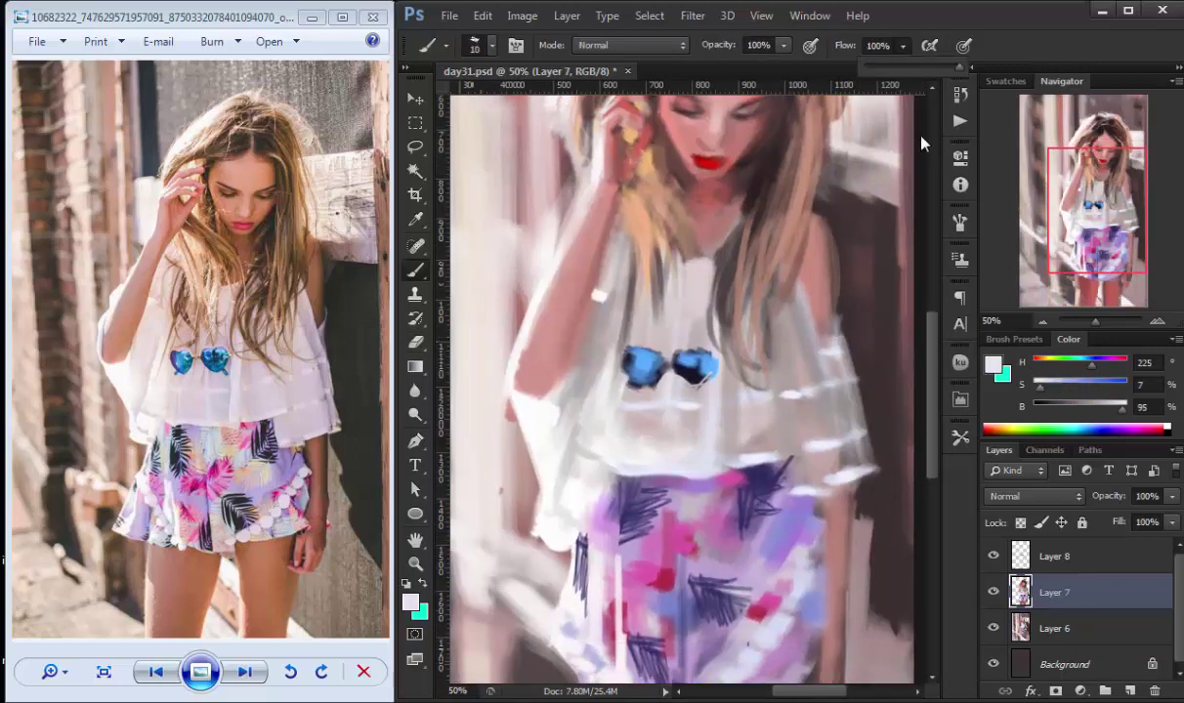
key(shift+0)
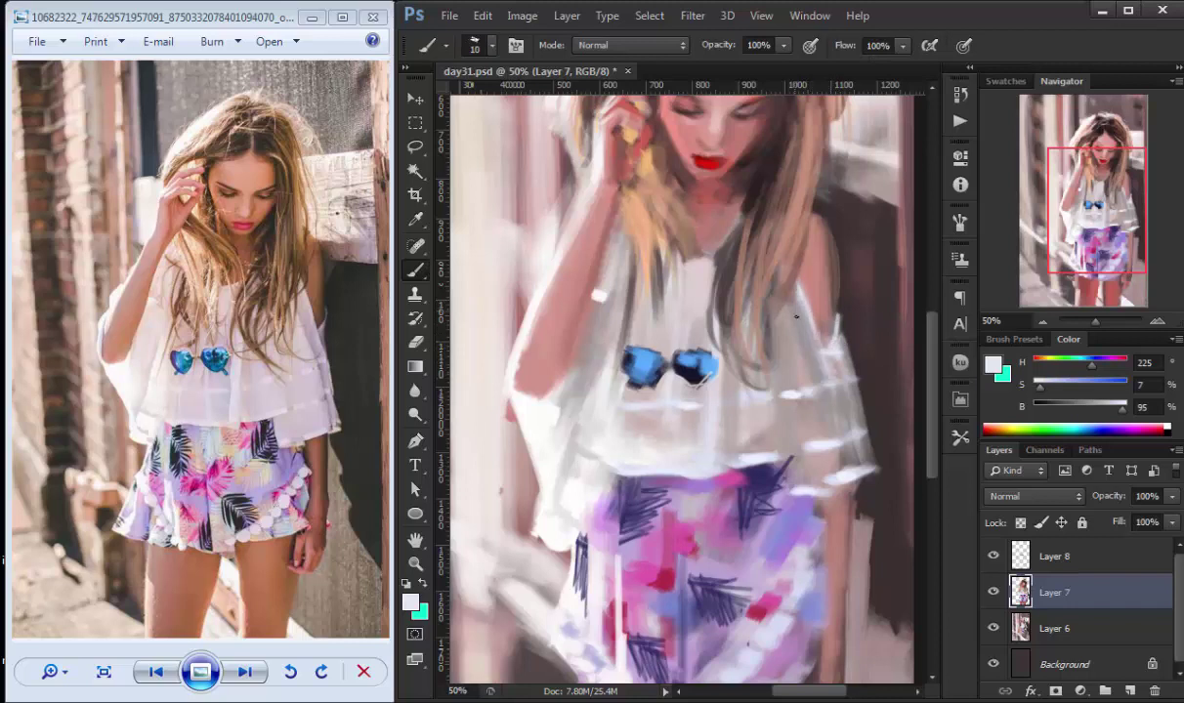
drag(757, 318, 772, 362)
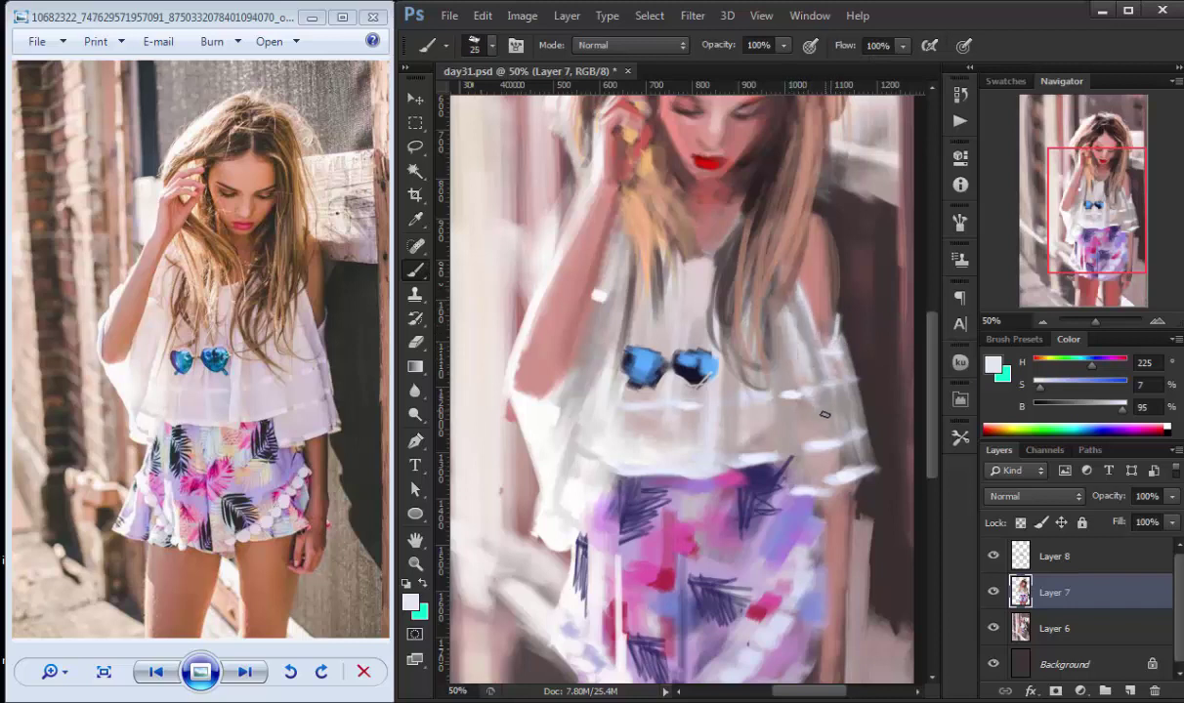
alt+click(821, 420)
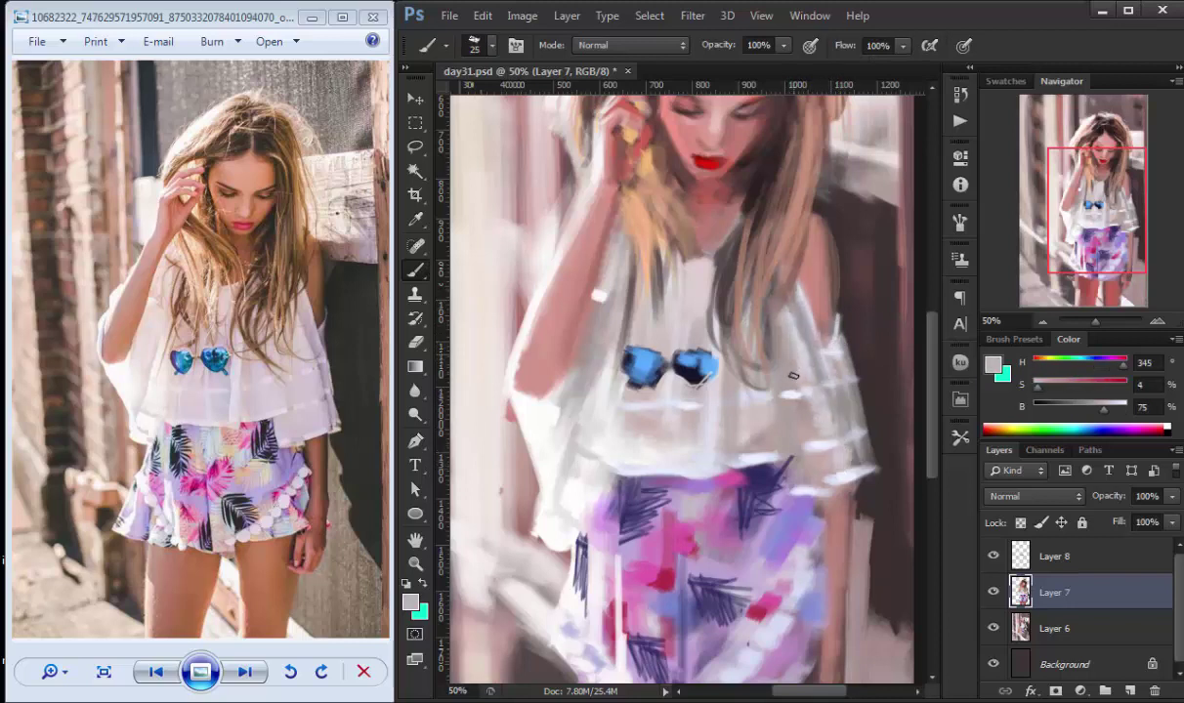
alt+click(771, 332)
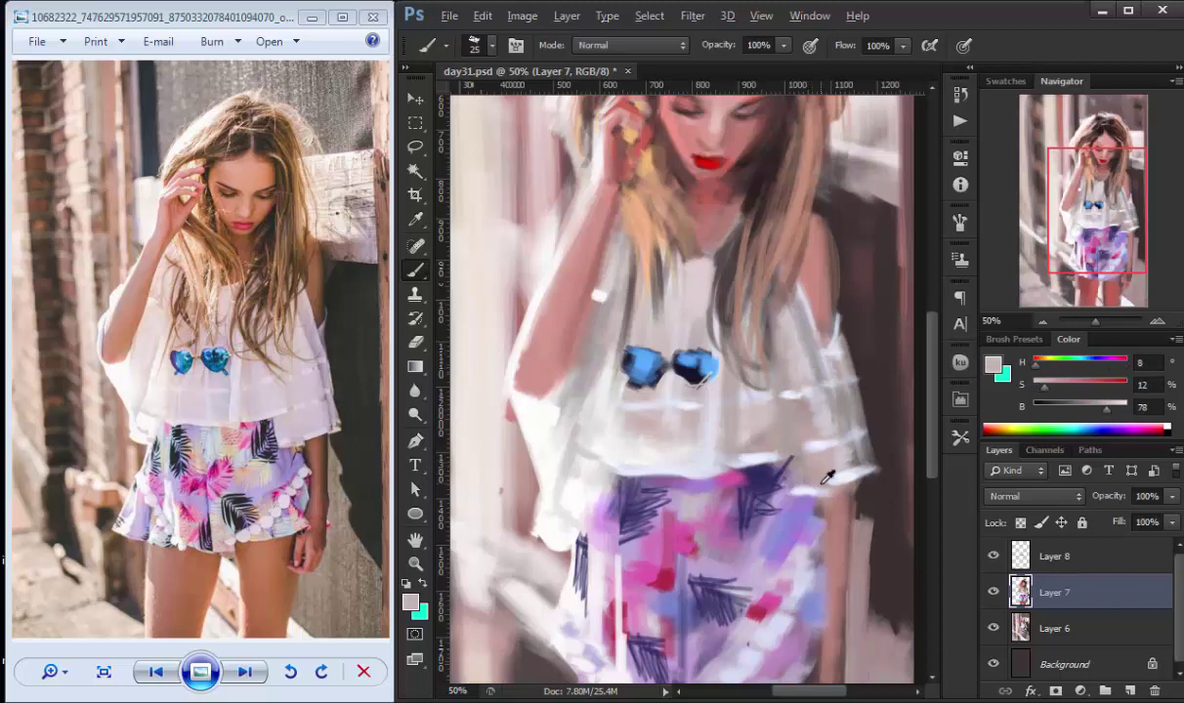
alt+click(744, 461)
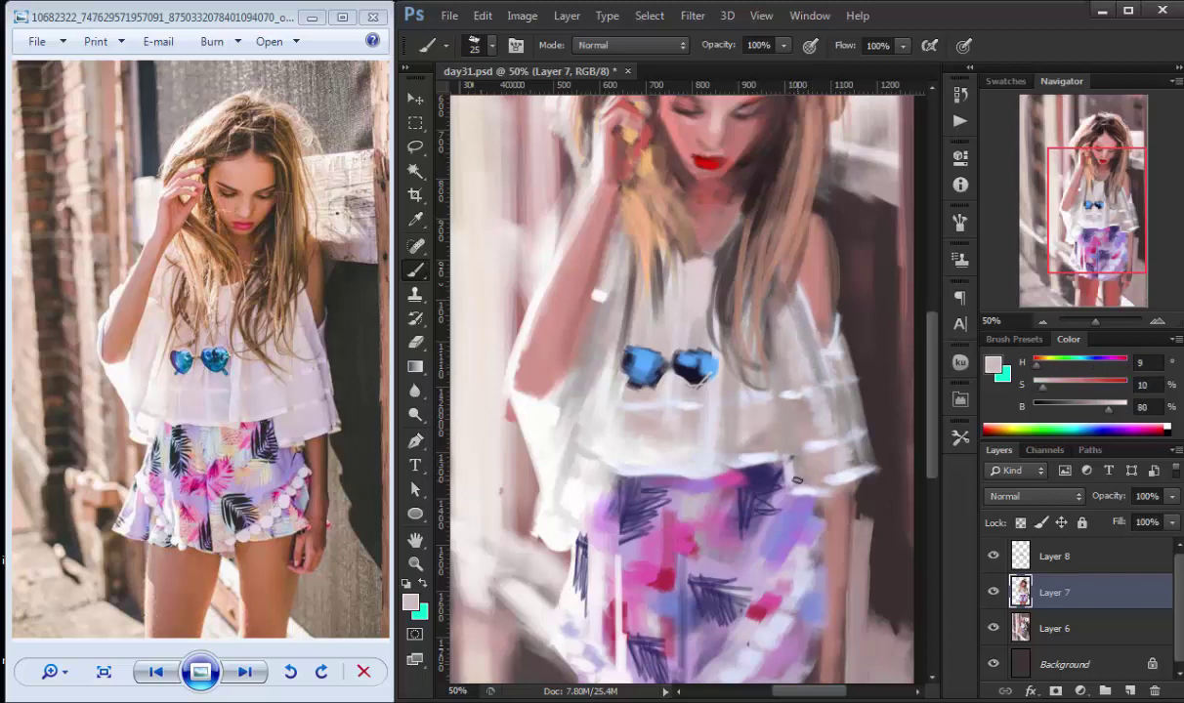
alt+click(753, 395)
- Sample lavender, pink-grey and grey tones across the top to refine its right side
alt+click(704, 421)
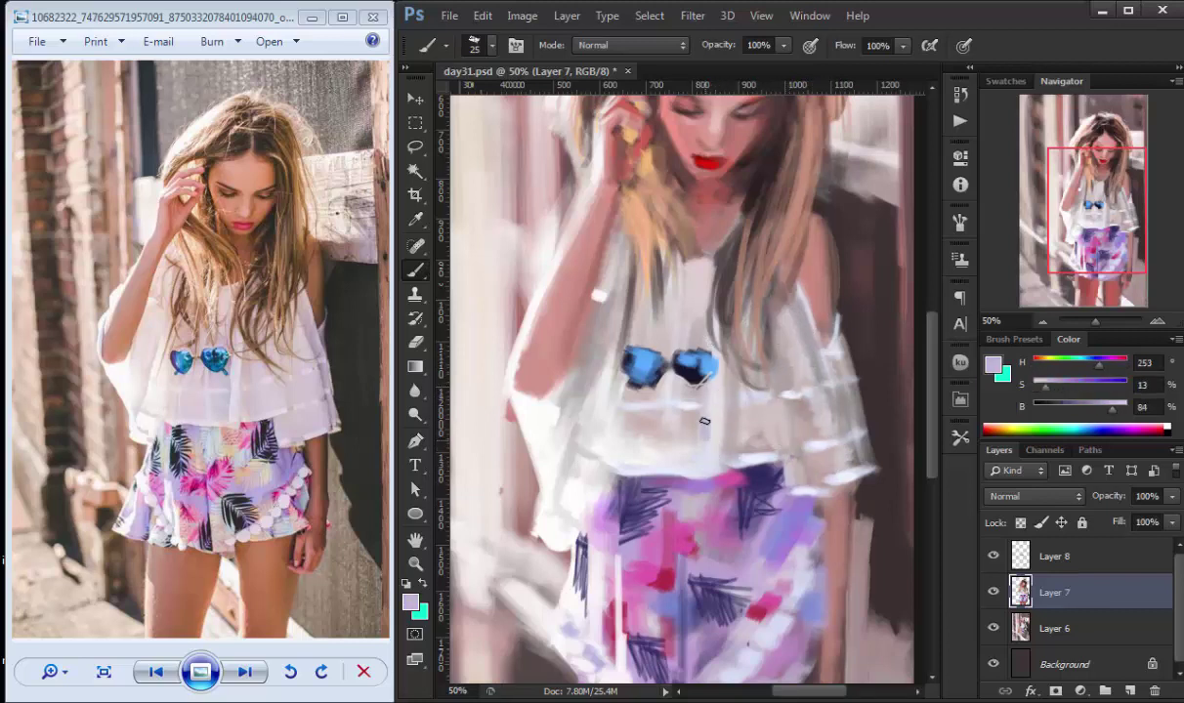
alt+click(623, 313)
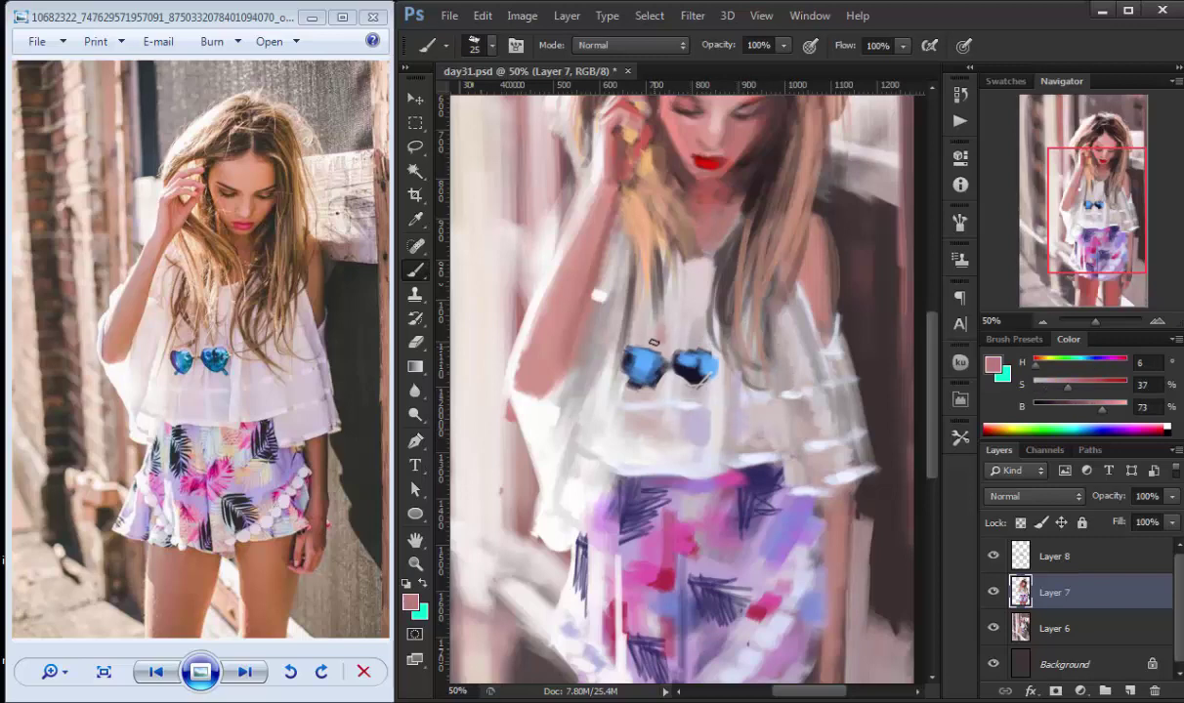
mouse_move(853, 526)
mouse_down()
mouse_move(851, 385)
mouse_move(847, 396)
mouse_up()
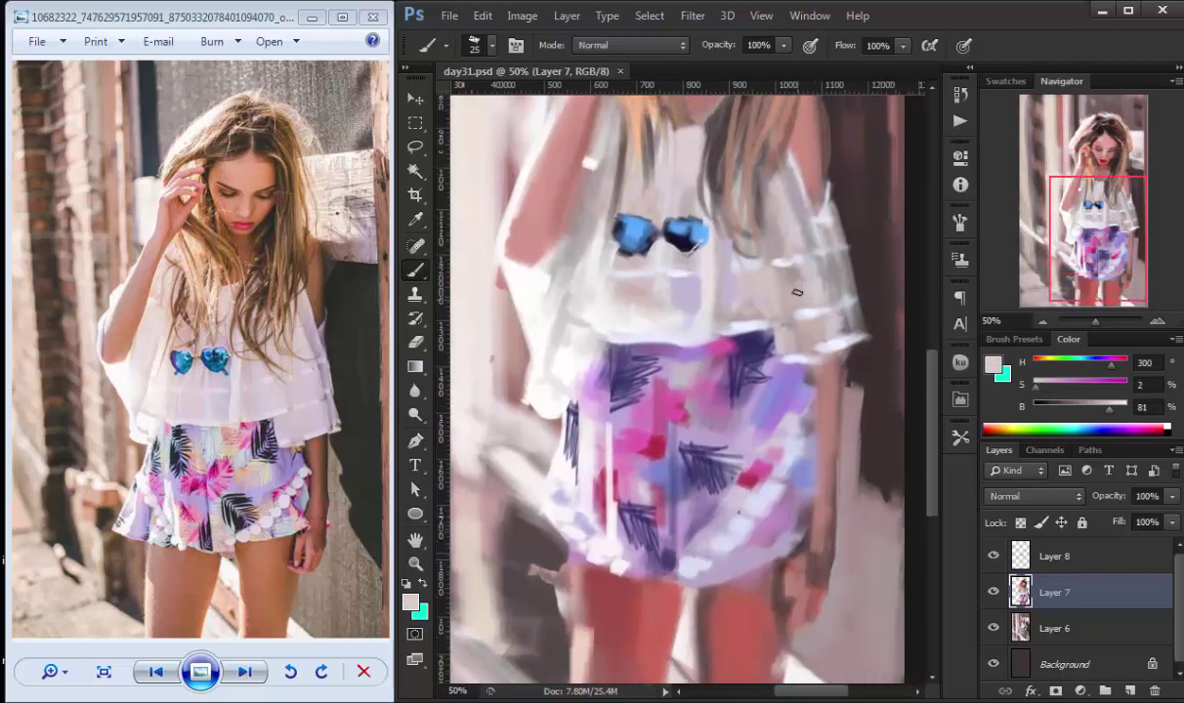
alt+click(864, 322)
alt+click(830, 328)
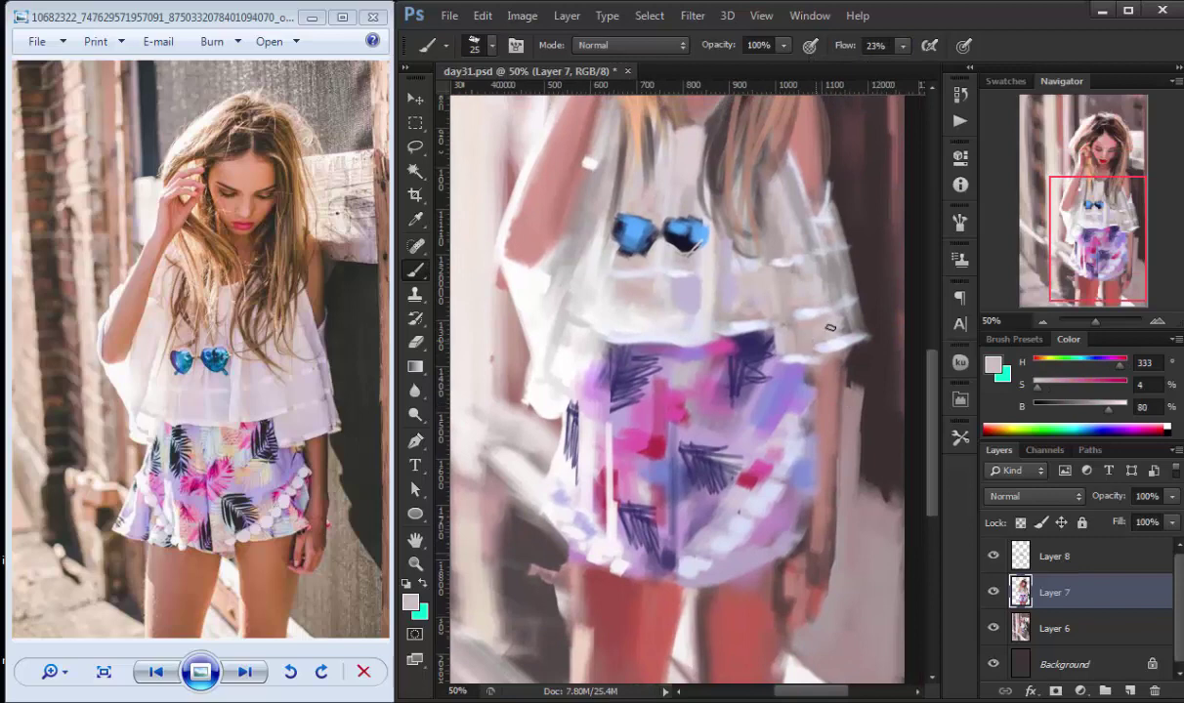
drag(781, 227, 808, 287)
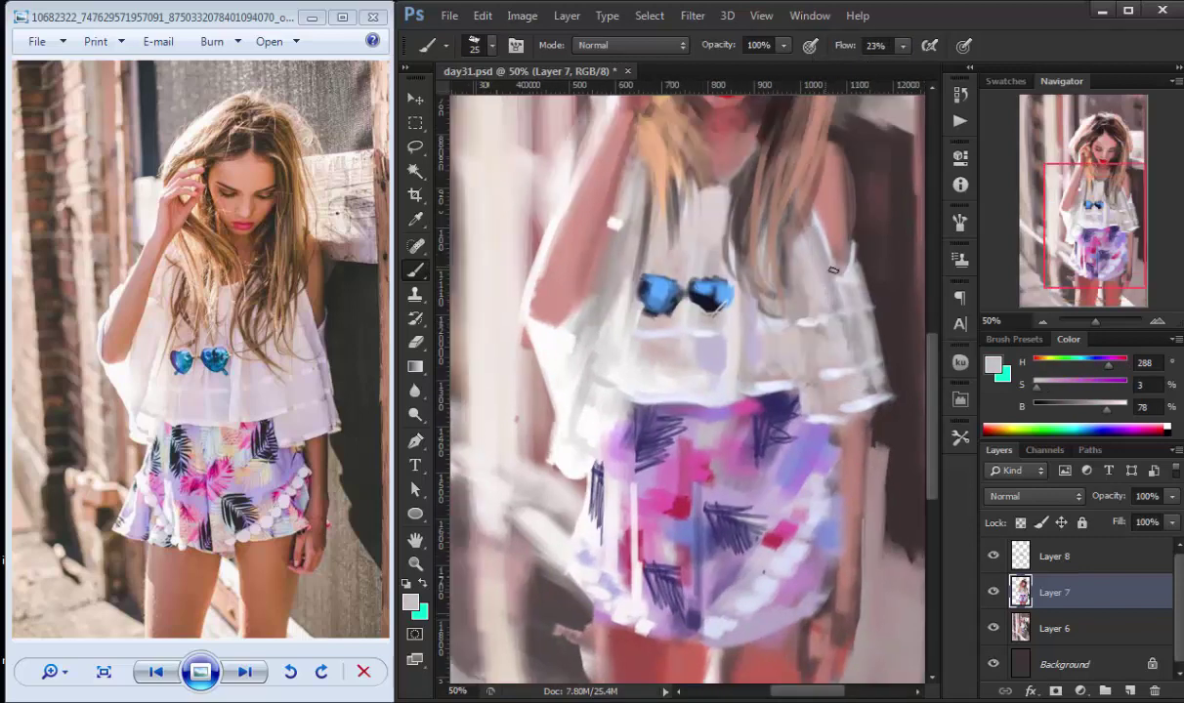
alt+click(794, 329)
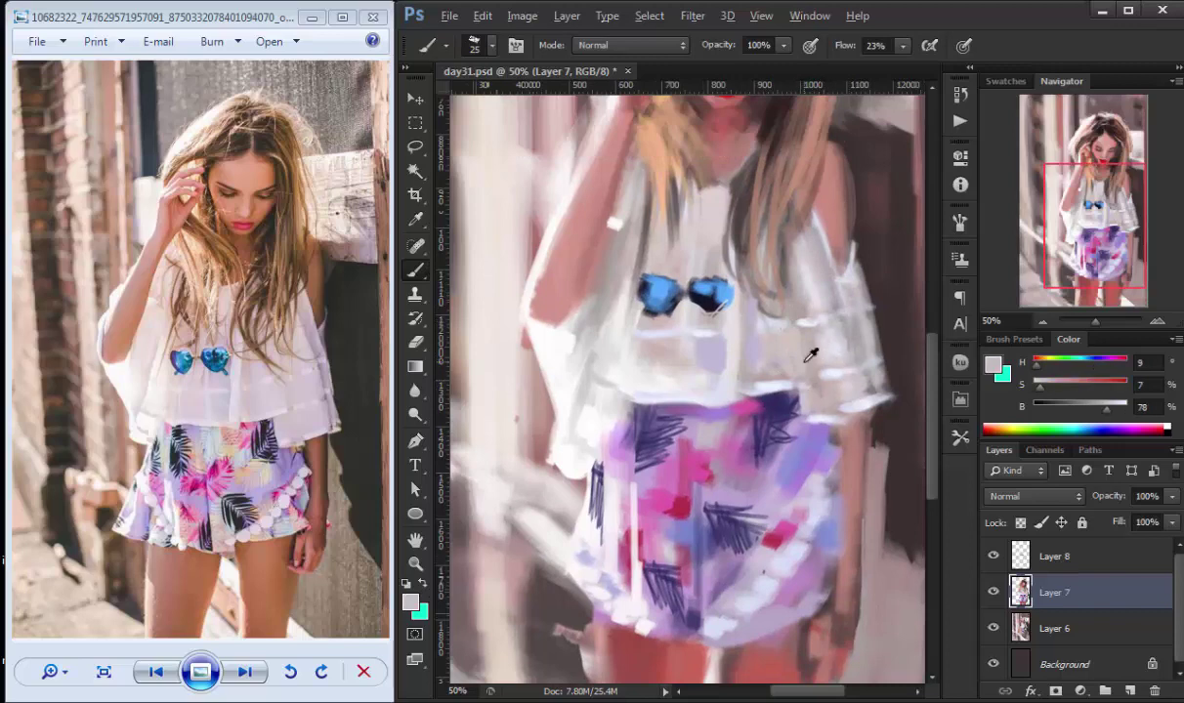
alt+click(756, 368)
alt+click(761, 362)
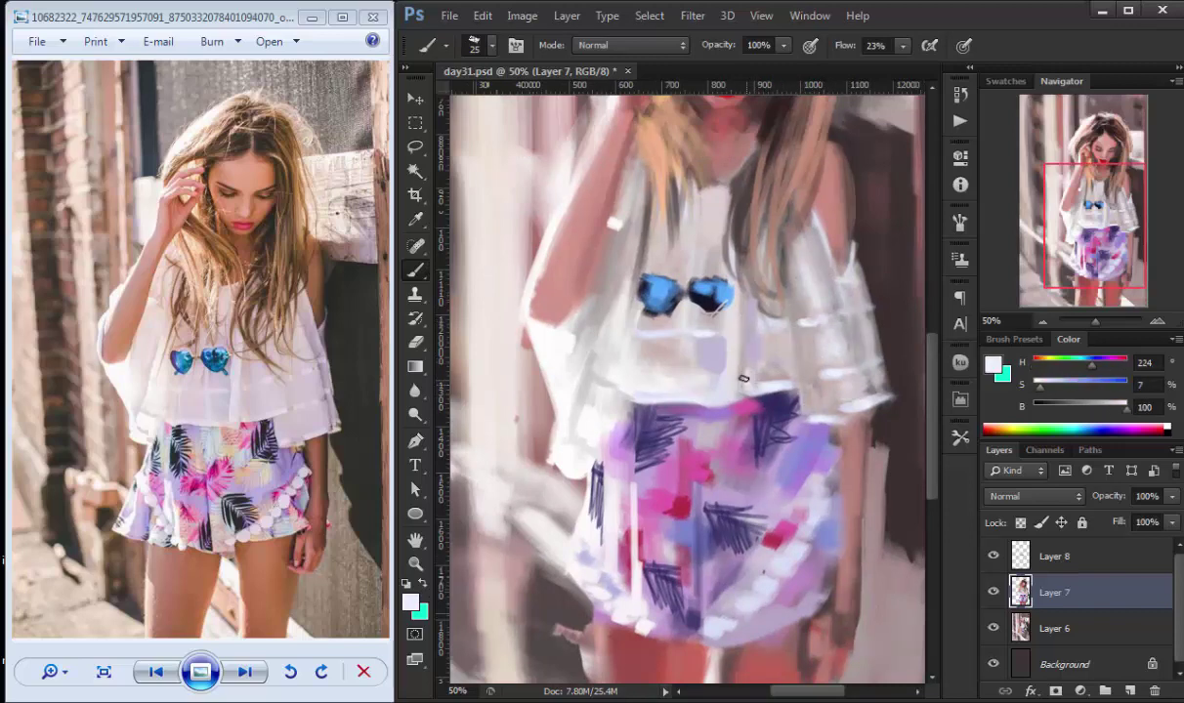
drag(701, 269, 743, 392)
- Enlarge the brush slightly and sample near-white and salmon skin tones around the face
alt+click(661, 344)
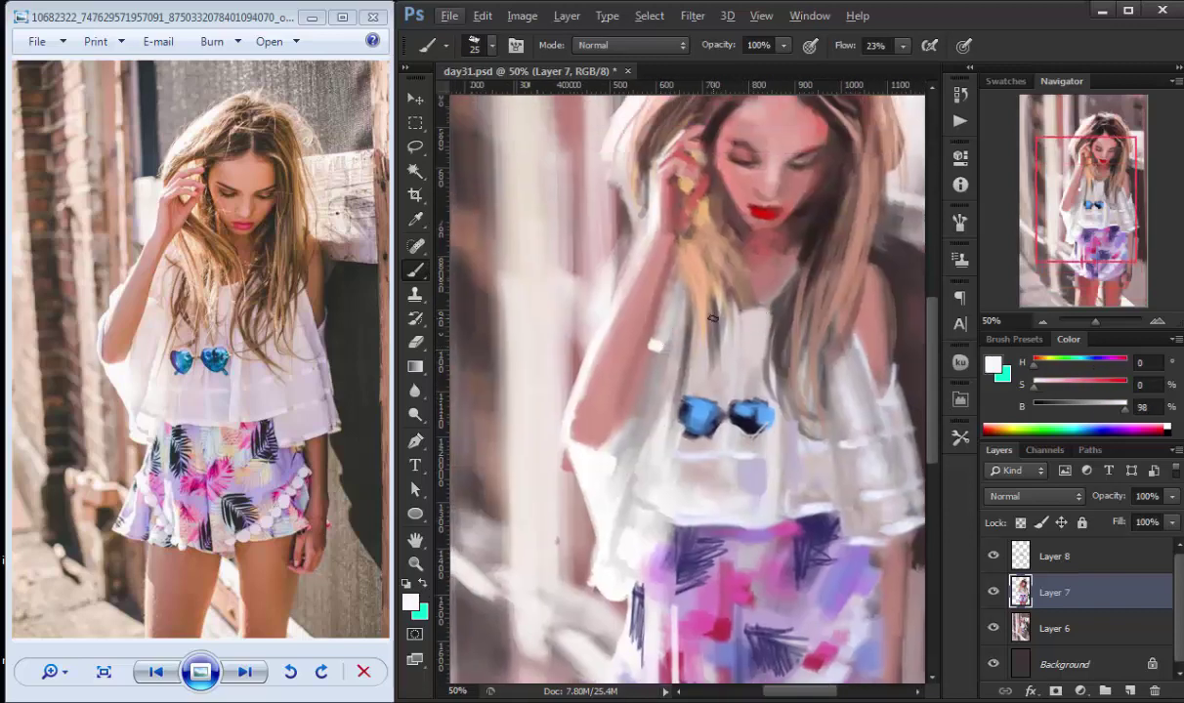
key(bracketright)
key(bracketright)
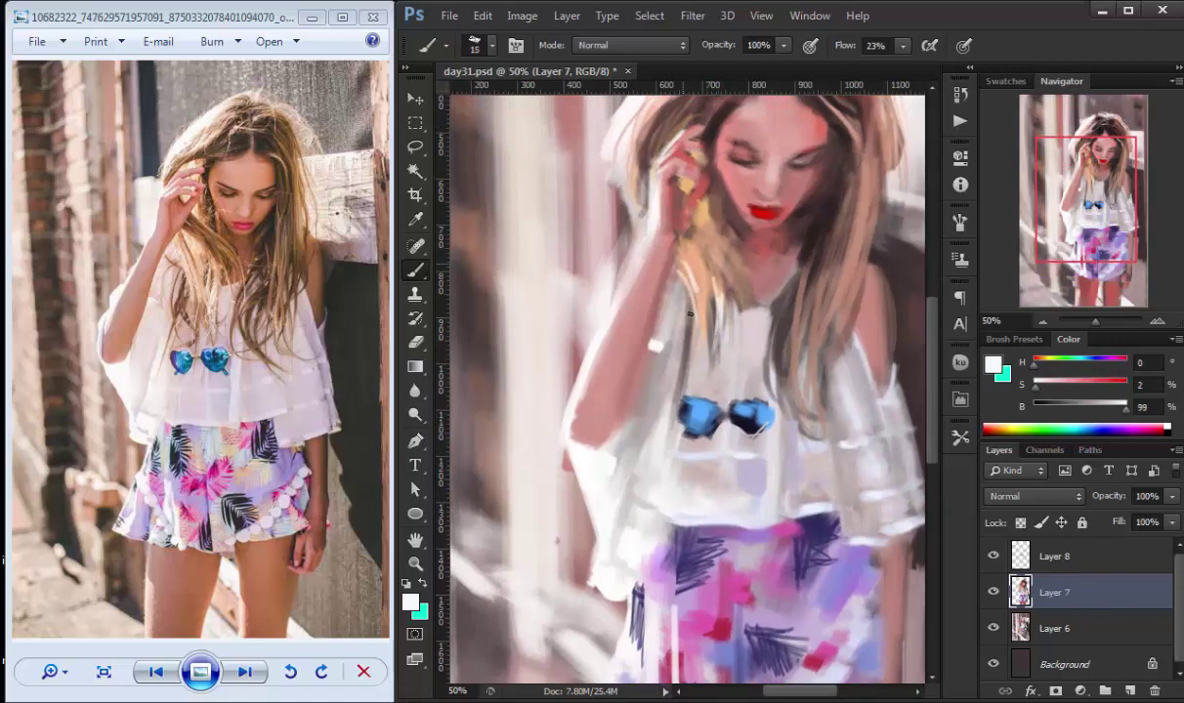
alt+click(676, 275)
drag(781, 357, 801, 445)
alt+click(676, 322)
key(bracketright)
alt+click(675, 307)
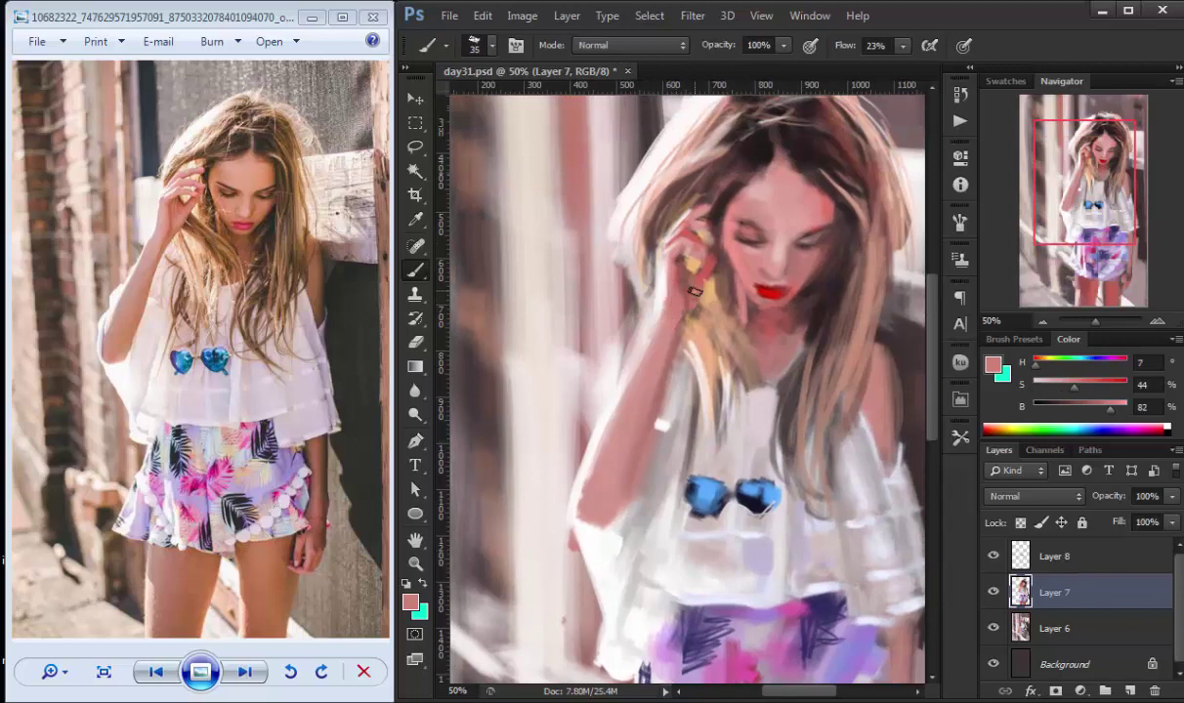
- Paint near-white and pale peach highlights on the hair beside the face and above it
alt+click(691, 264)
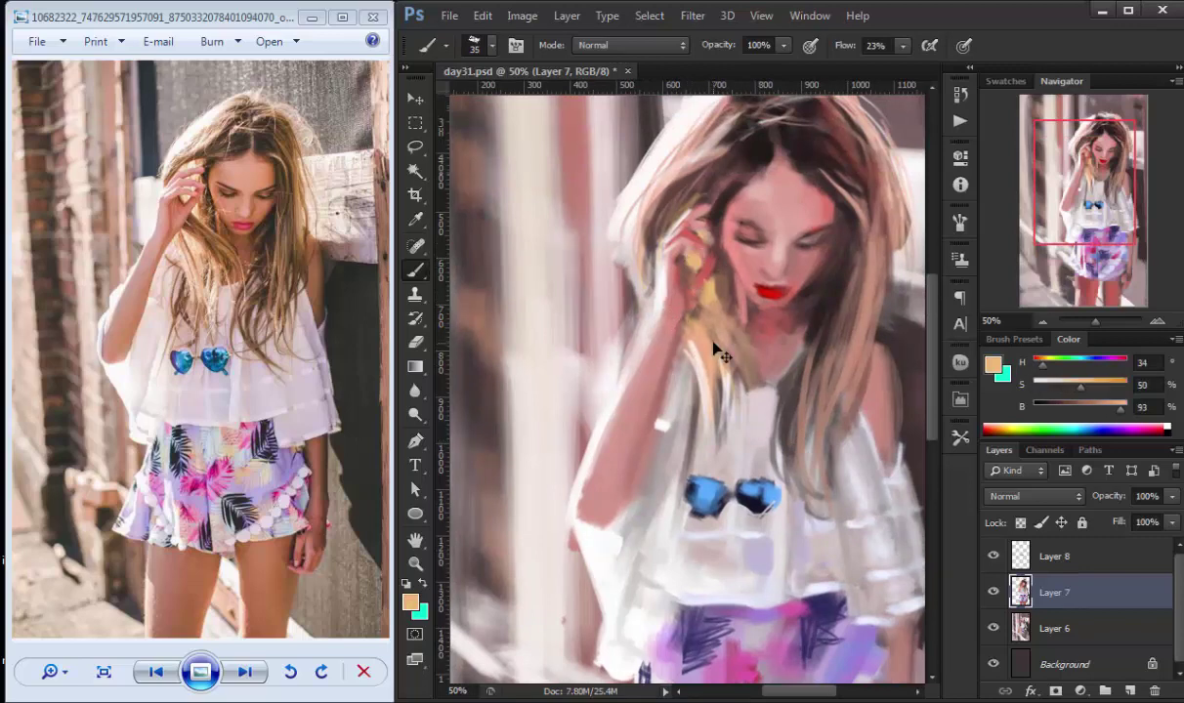
drag(721, 353, 735, 412)
alt+click(683, 350)
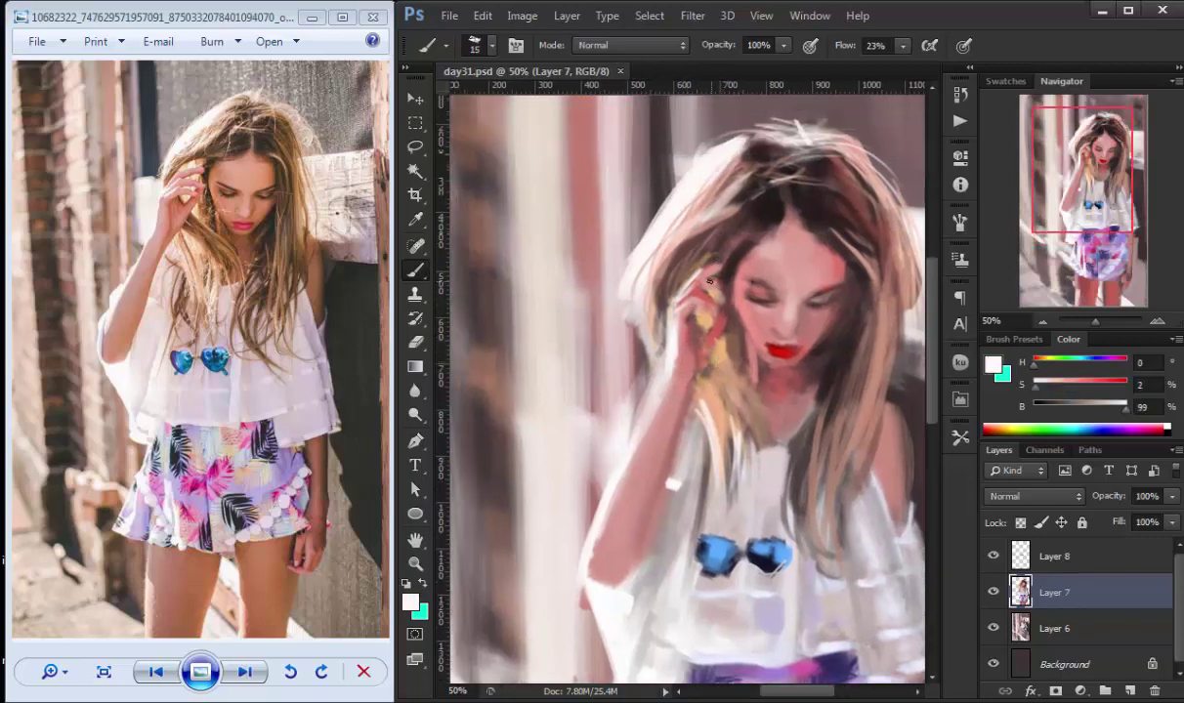
drag(697, 265, 727, 256)
alt+click(714, 197)
drag(718, 210, 640, 244)
- Save the painting with Ctrl+S while sampling skin and brown tones from the face
drag(812, 394, 780, 330)
alt+click(760, 274)
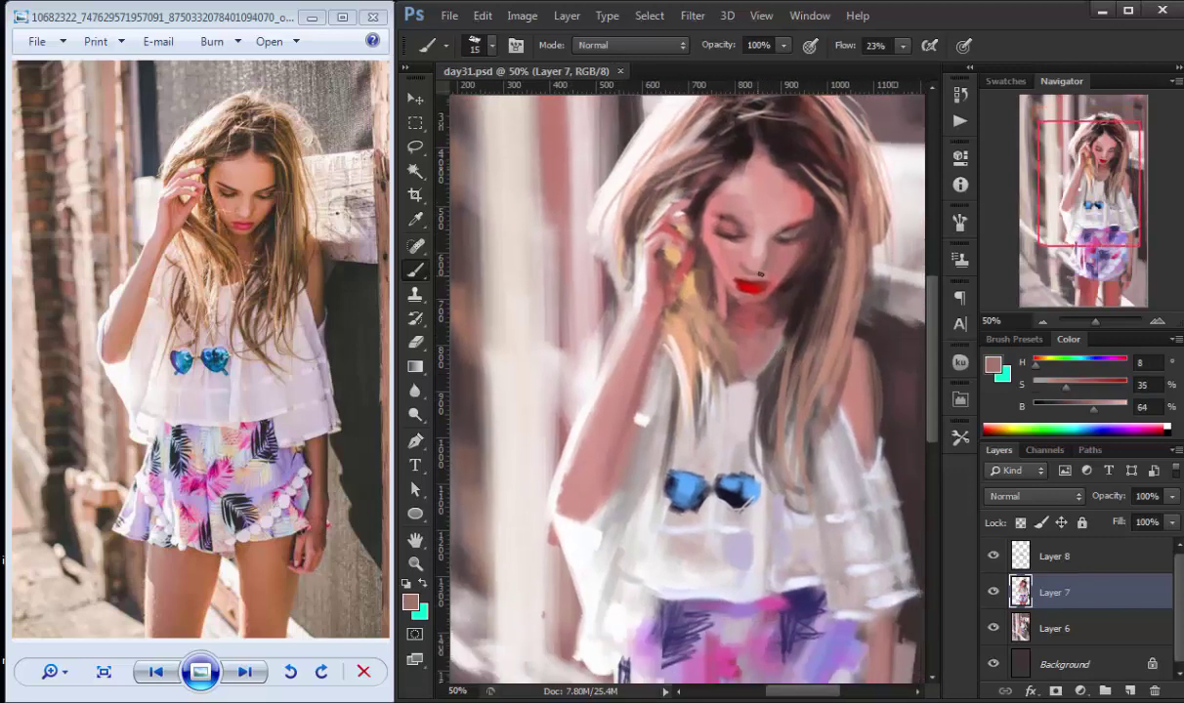
alt+click(751, 254)
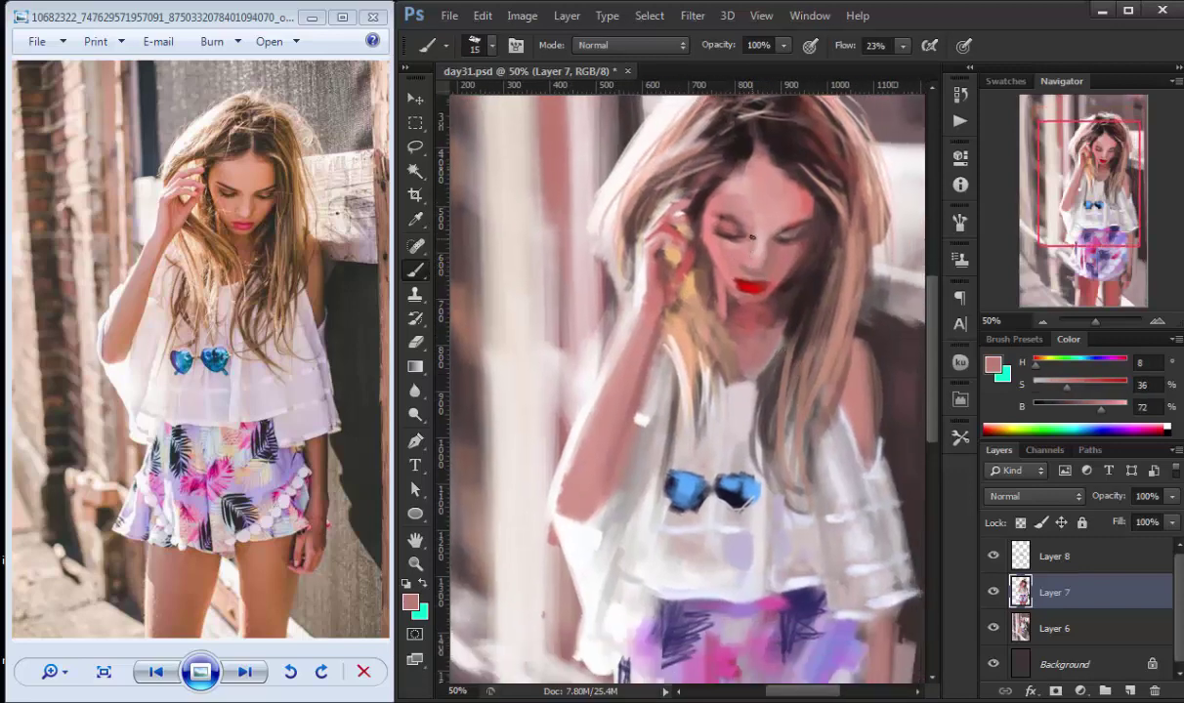
key(ctrl+s)
alt+click(781, 232)
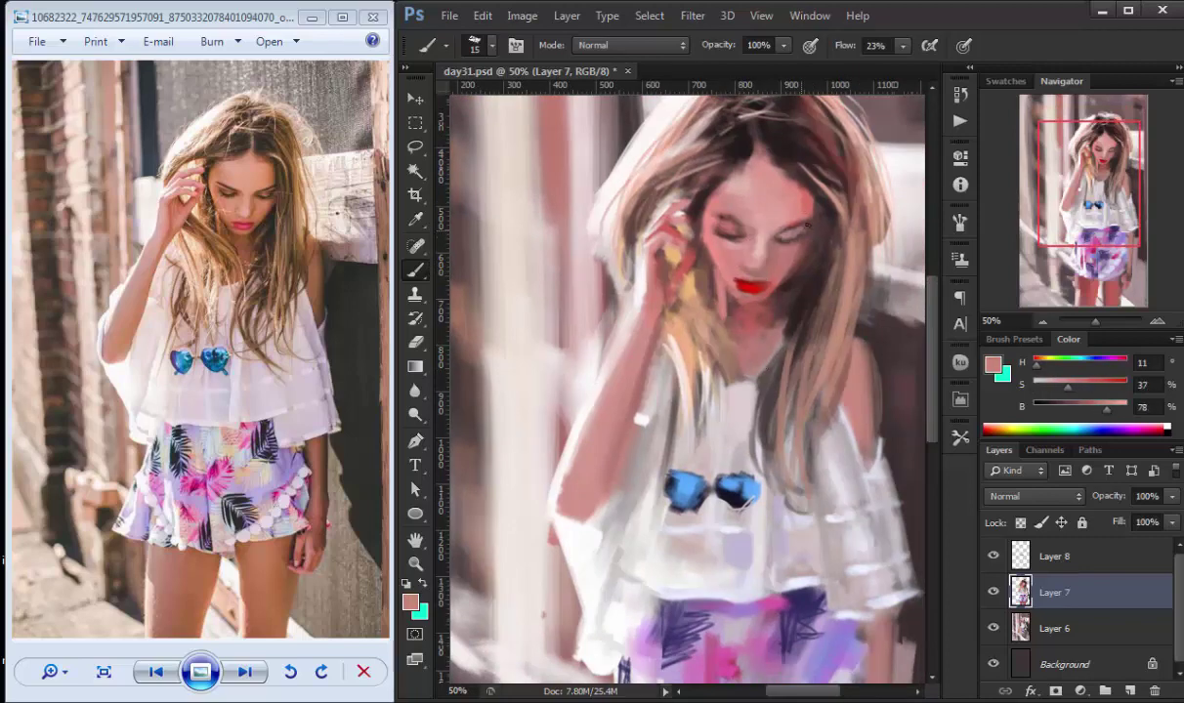
alt+click(777, 241)
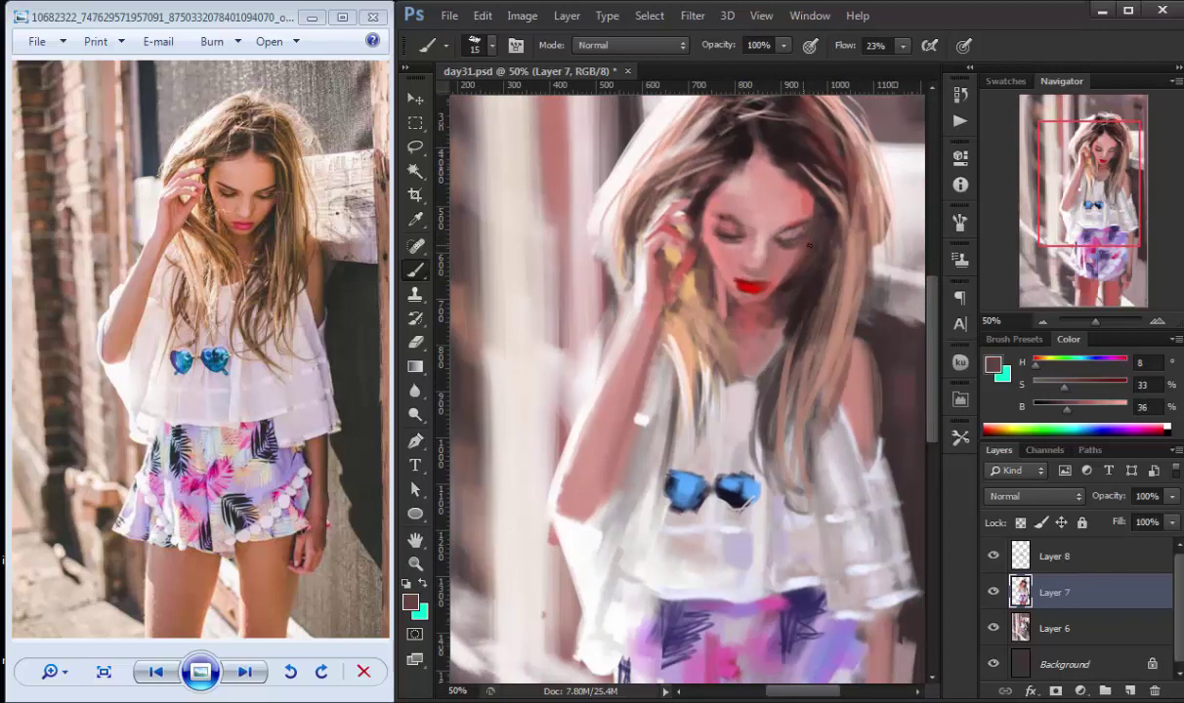
scroll(810, 243, down, 2)
alt+click(786, 286)
scroll(799, 291, down, 3)
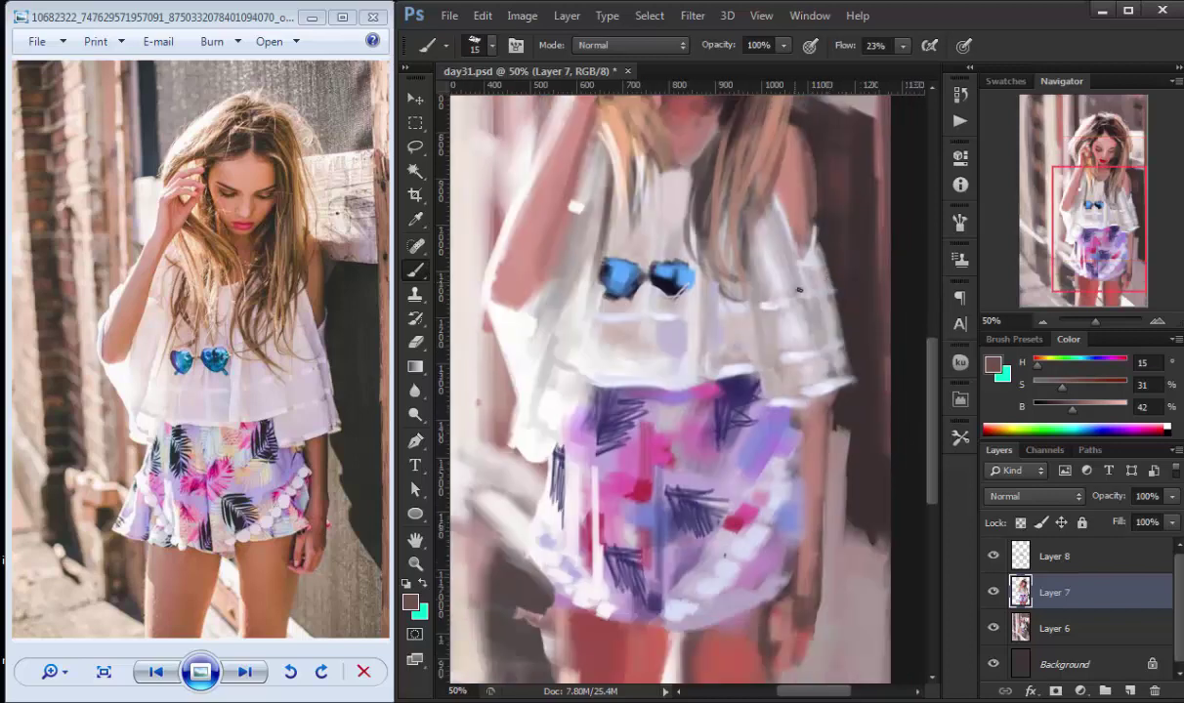
scroll(771, 303, down, 1)
alt+click(561, 288)
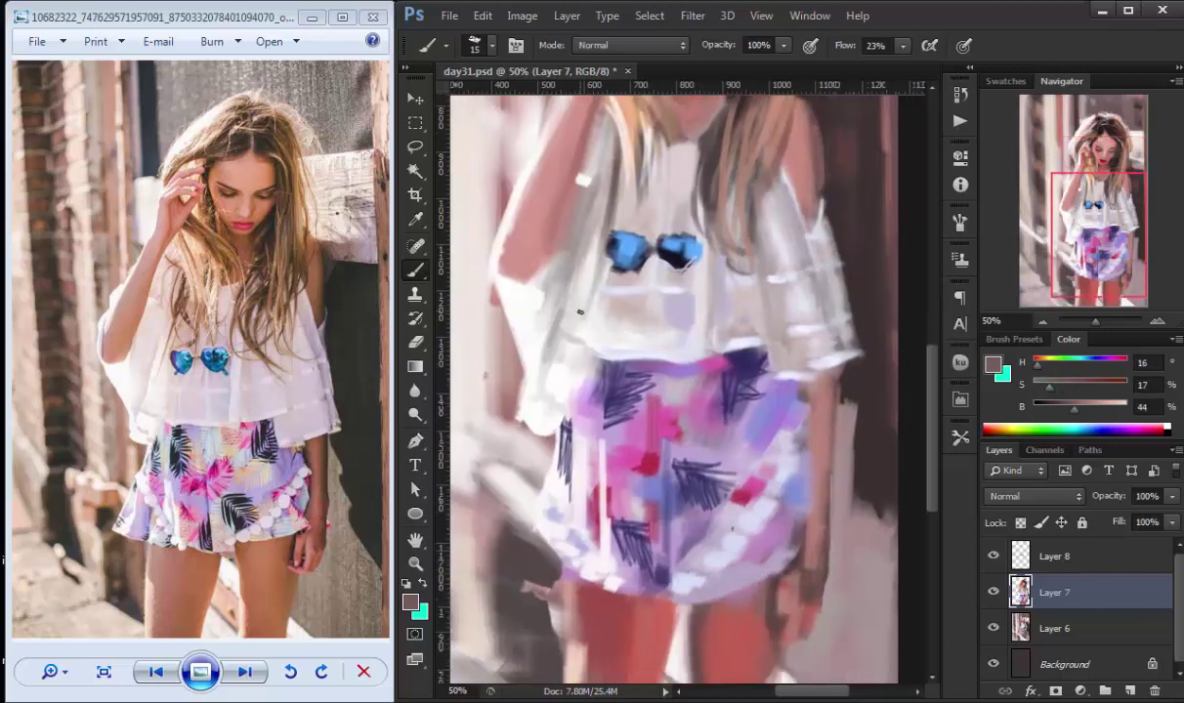
alt+click(581, 318)
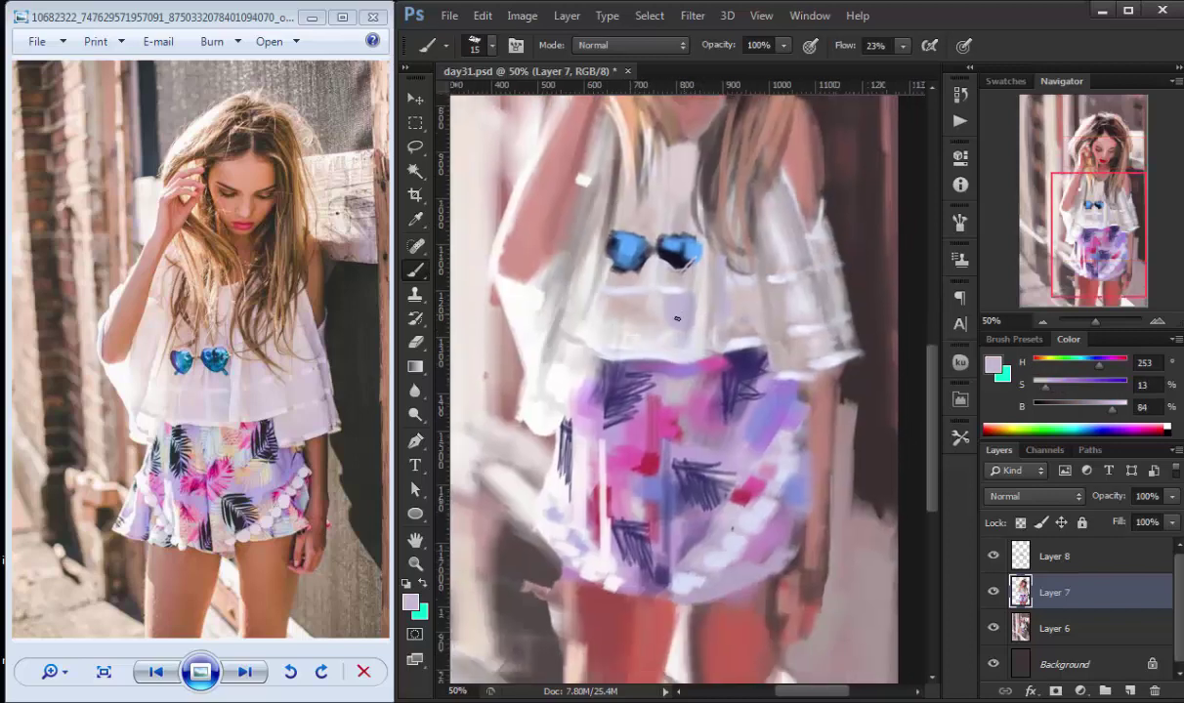
alt+click(620, 338)
scroll(620, 339, up, 2)
scroll(683, 323, up, 1)
alt+click(810, 313)
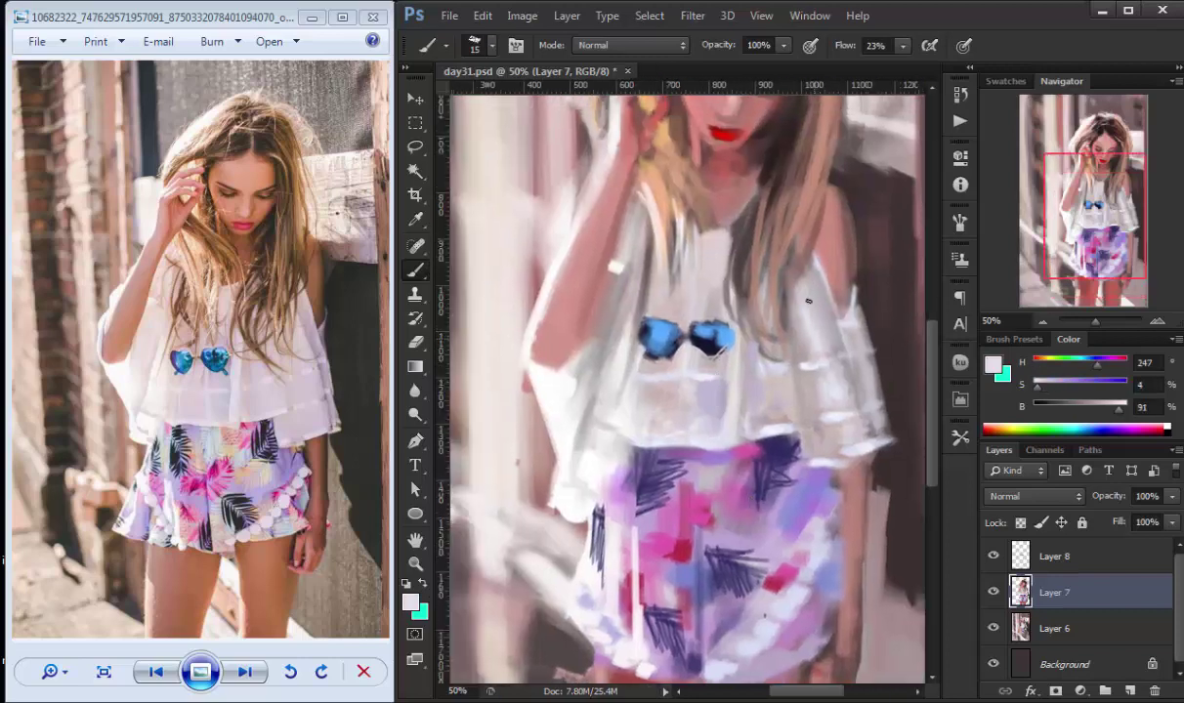
key(bracketright)
key(bracketright)
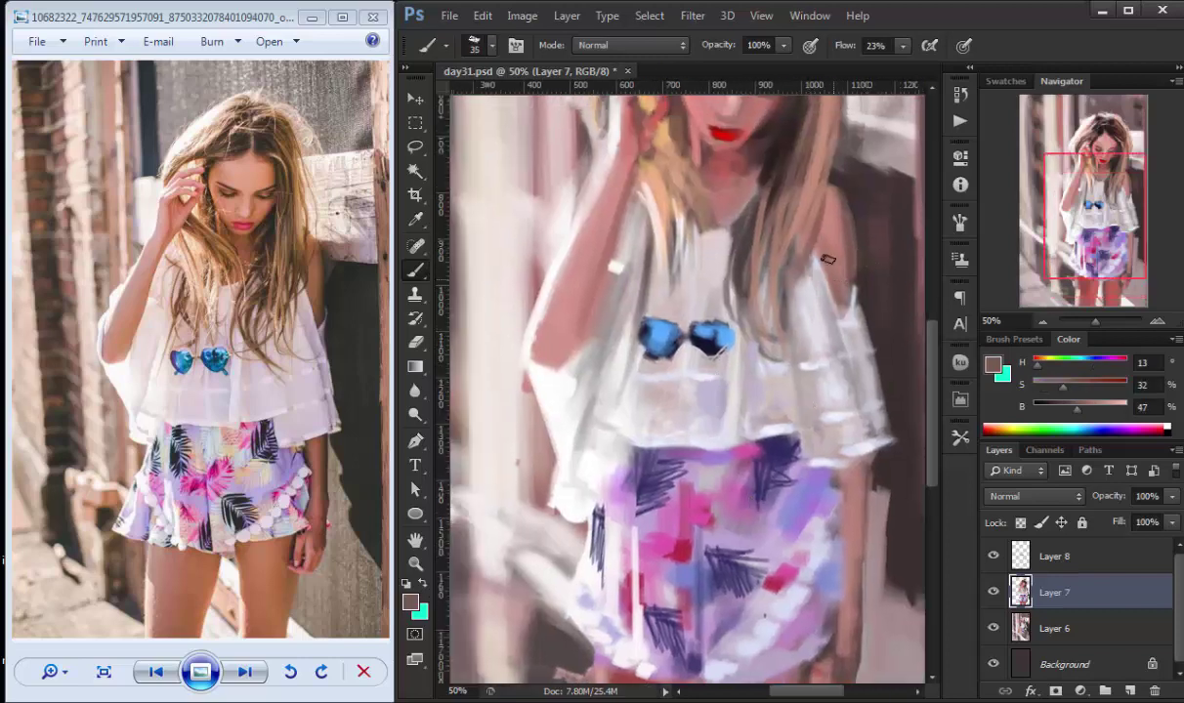
alt+click(830, 256)
key(ctrl+minus)
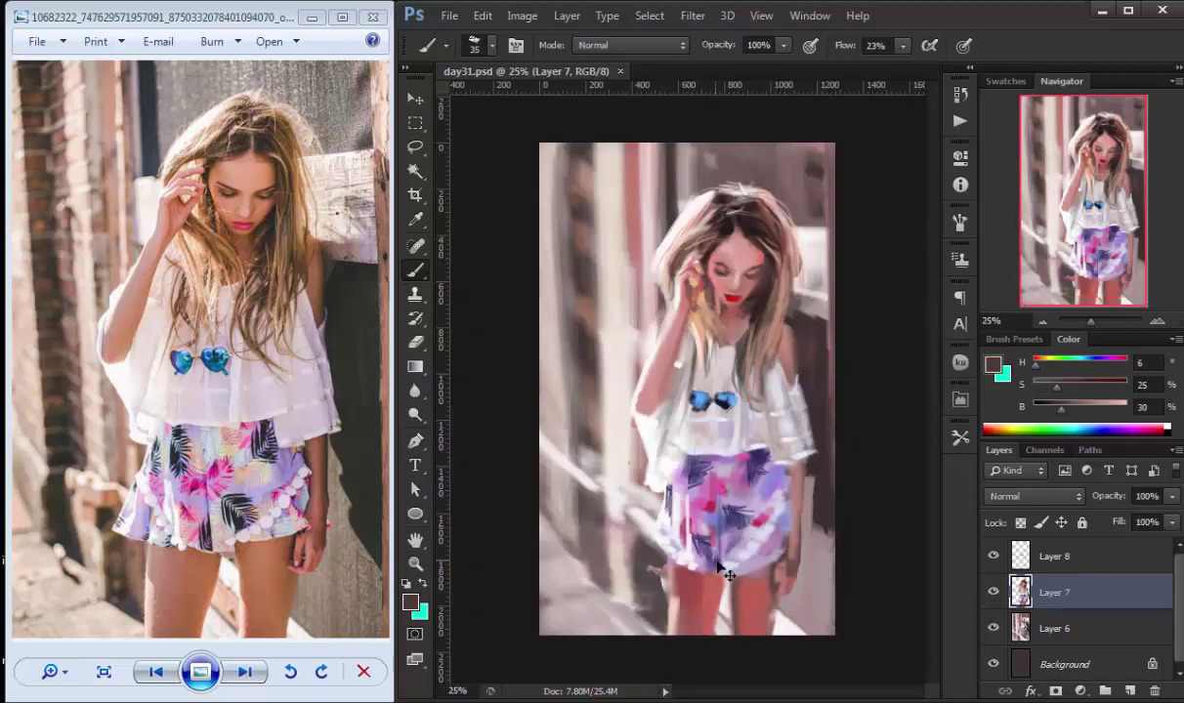
- Paint lavender strokes and dabs across the floral shorts
alt+click(777, 493)
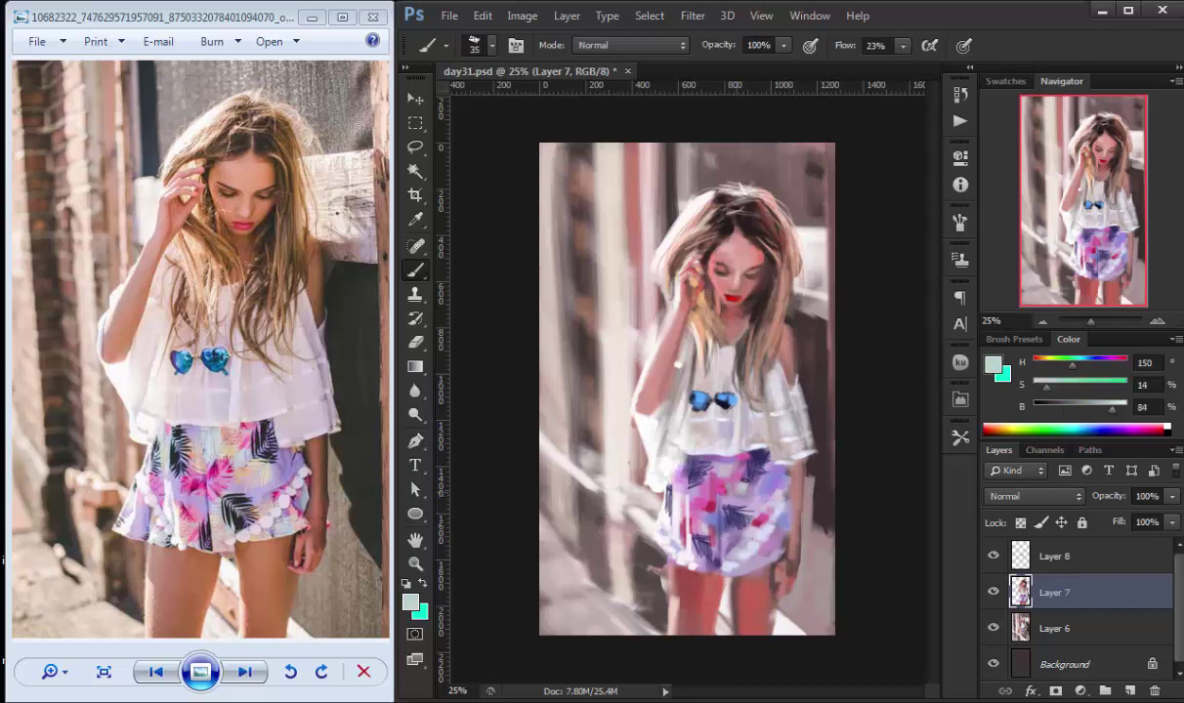
alt+click(688, 488)
mouse_move(637, 492)
mouse_down()
mouse_move(623, 529)
mouse_move(633, 528)
mouse_up()
alt+click(652, 487)
alt+click(627, 504)
alt+click(651, 538)
alt+click(713, 561)
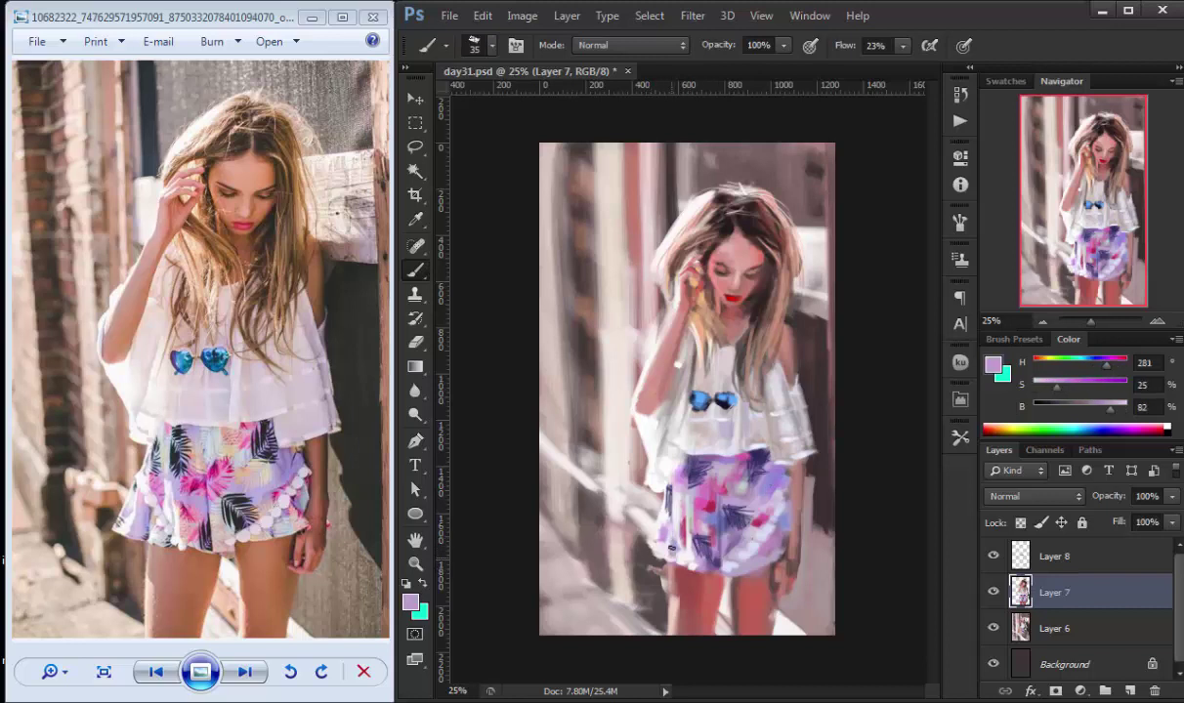
- Brighten a sampled olive to pale yellow-green and dab it across the shorts
alt+click(786, 584)
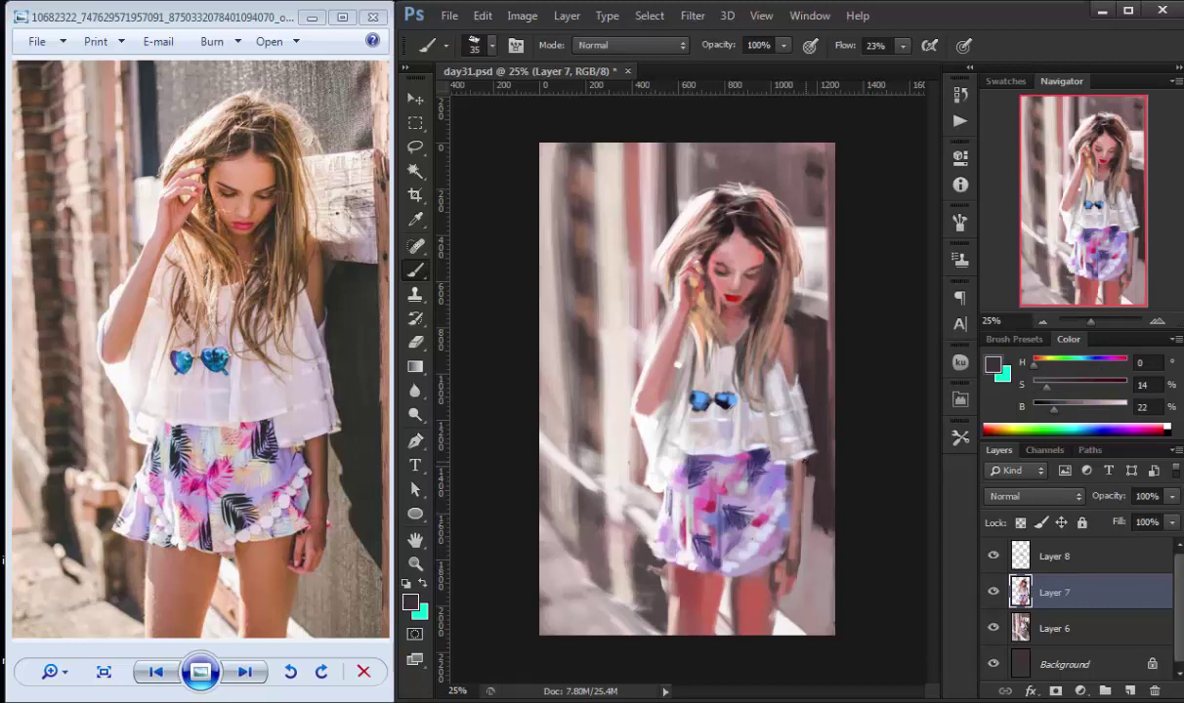
alt+click(793, 585)
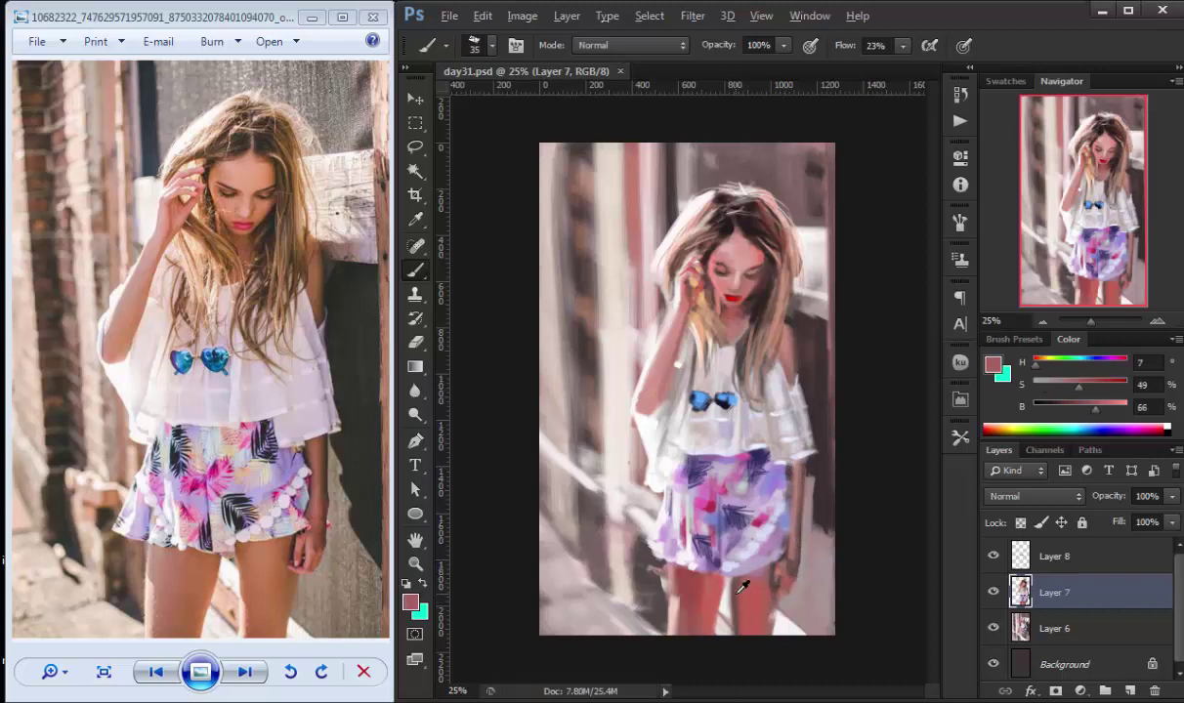
alt+click(695, 583)
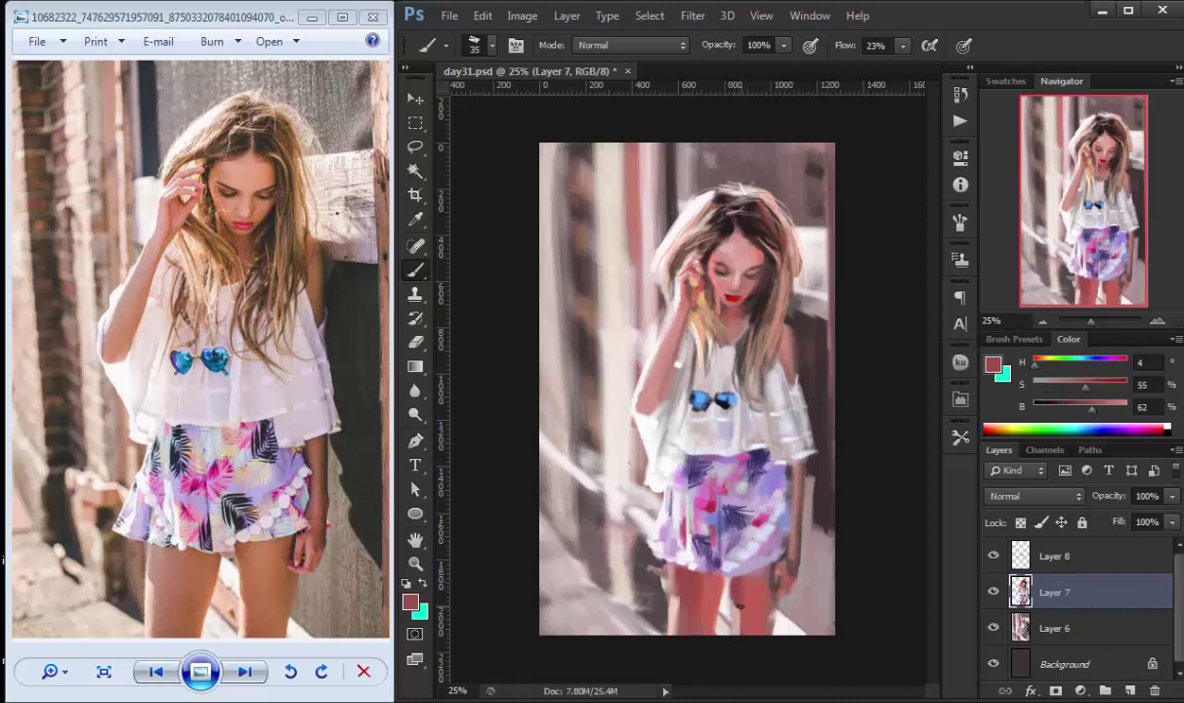
alt+click(690, 565)
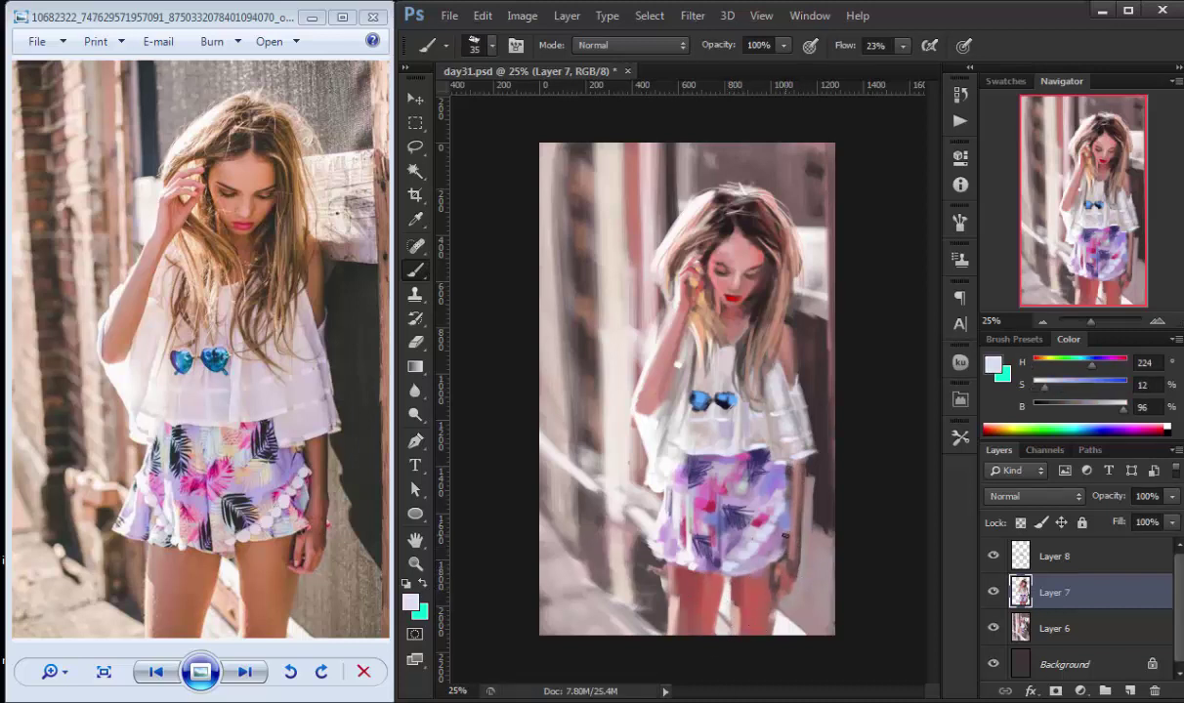
alt+click(745, 500)
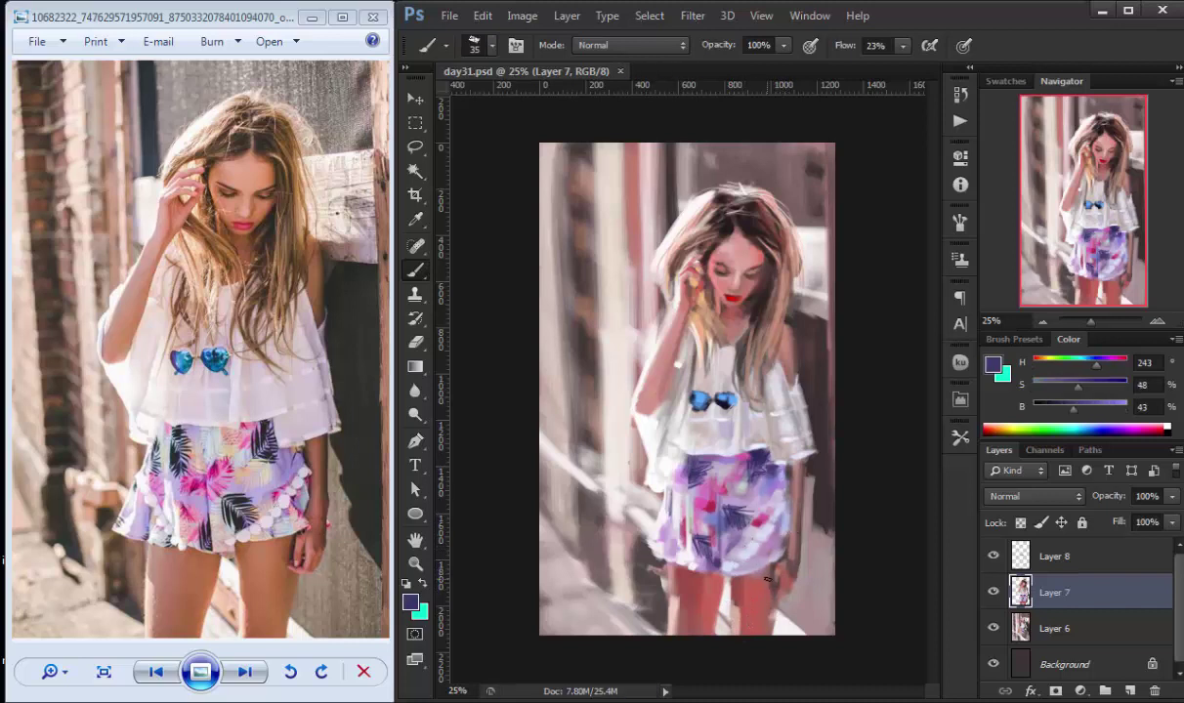
click(1113, 407)
drag(674, 528, 778, 557)
- Zoom out to the whole canvas and apply a Gaussian Blur to Layer 6
key(ctrl+minus)
key(alt+bracketleft)
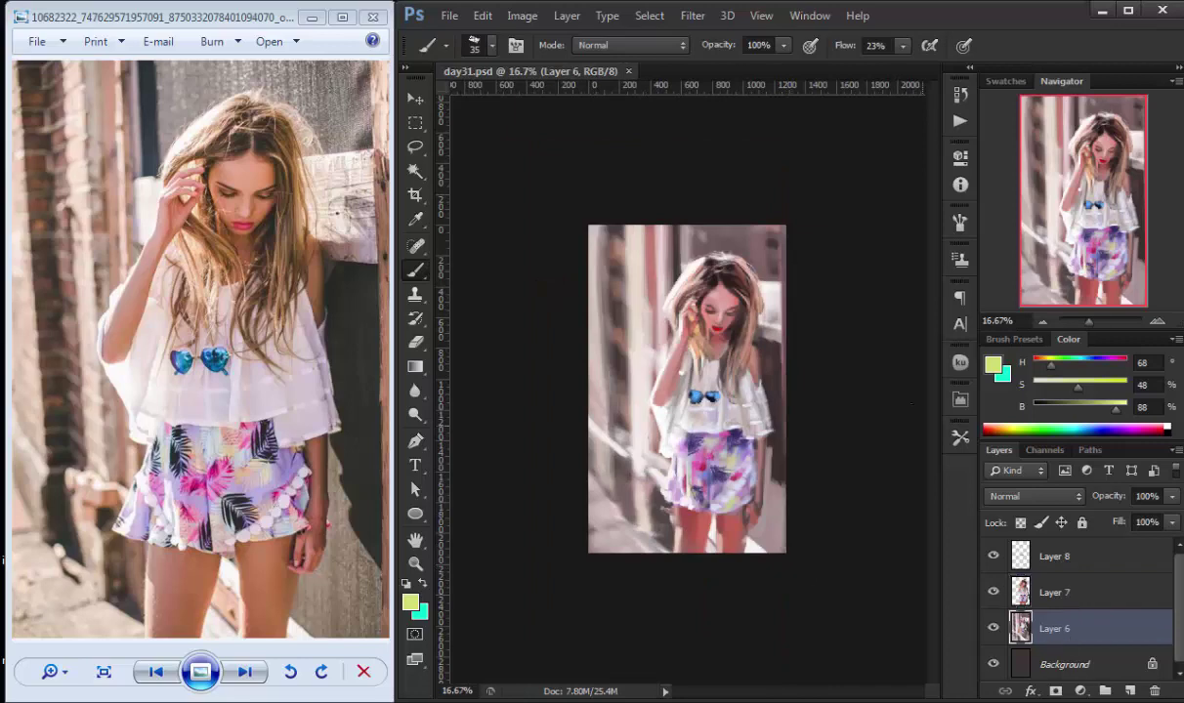
click(693, 16)
click(606, 317)
click(1126, 306)
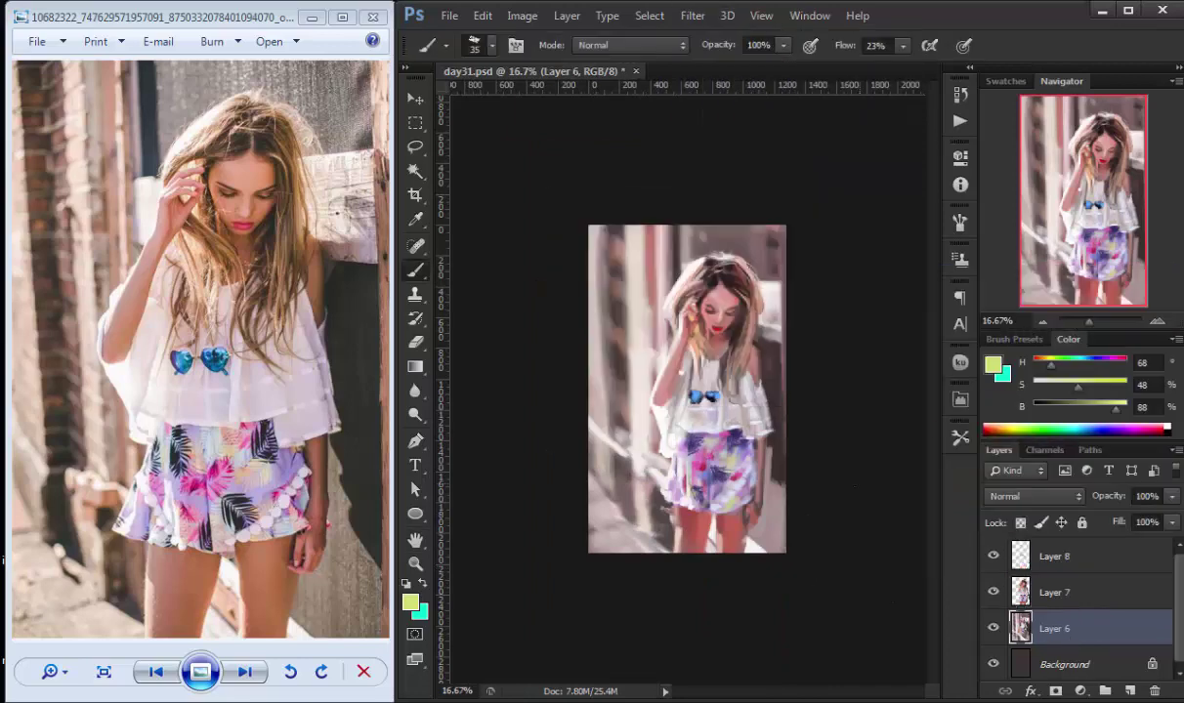